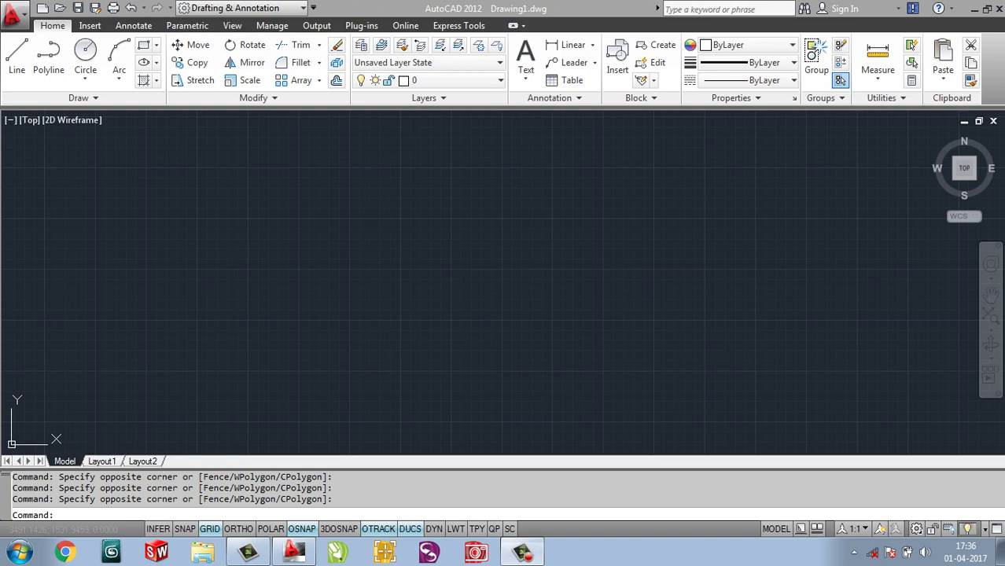
Start a Line with Ortho on and draw the 45 left edge and 75 top edge.
{"action": "left_click_drag", "start_coordinate": [558, 360], "coordinate": [489, 291]}
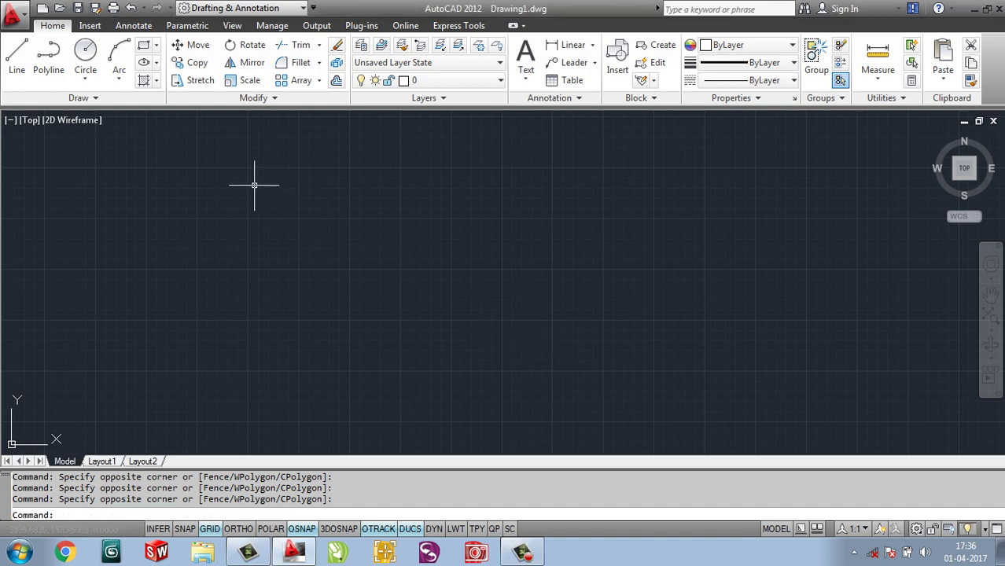
{"action": "left_click", "coordinate": [17, 54]}
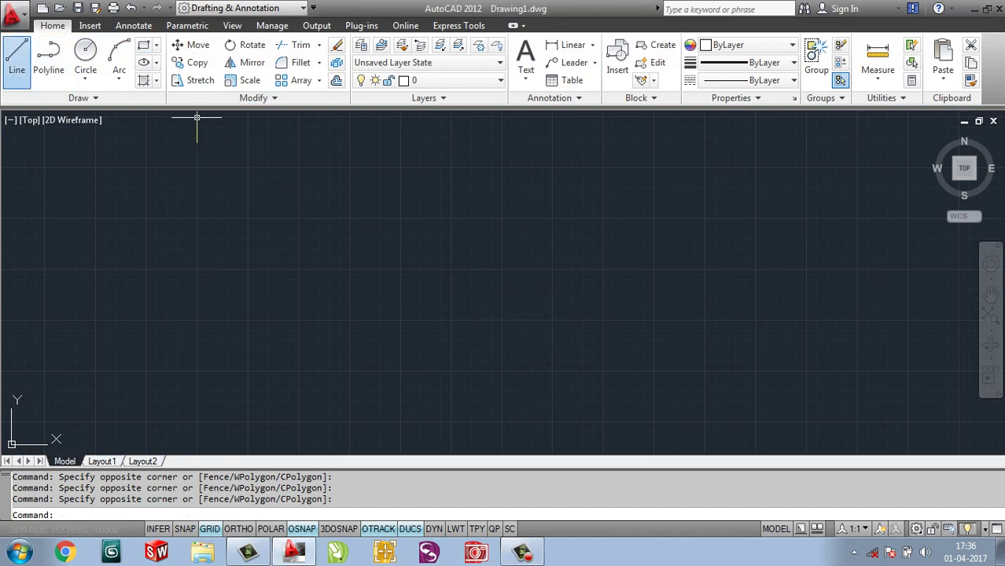
{"action": "left_click", "coordinate": [187, 362]}
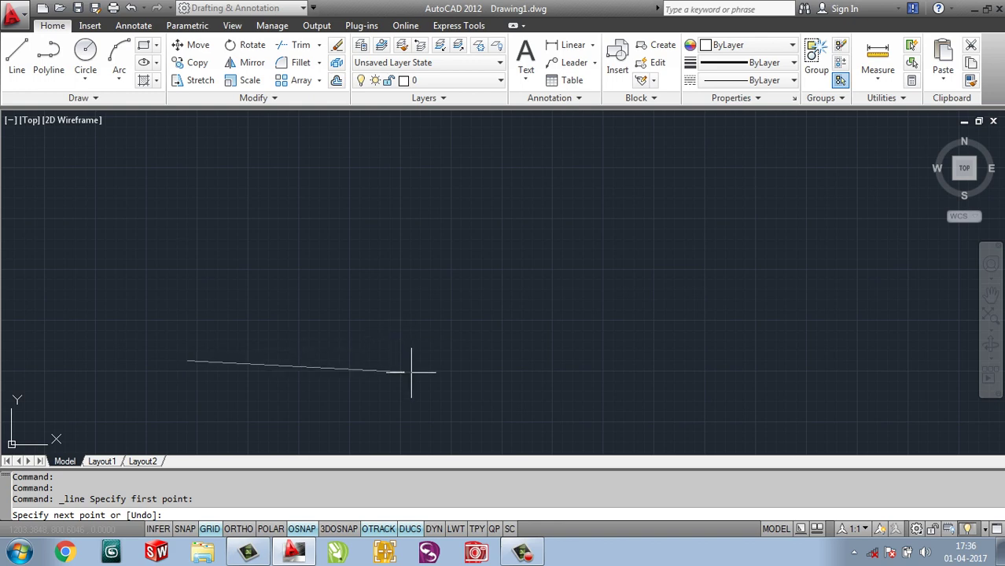
{"action": "key", "text": "F8"}
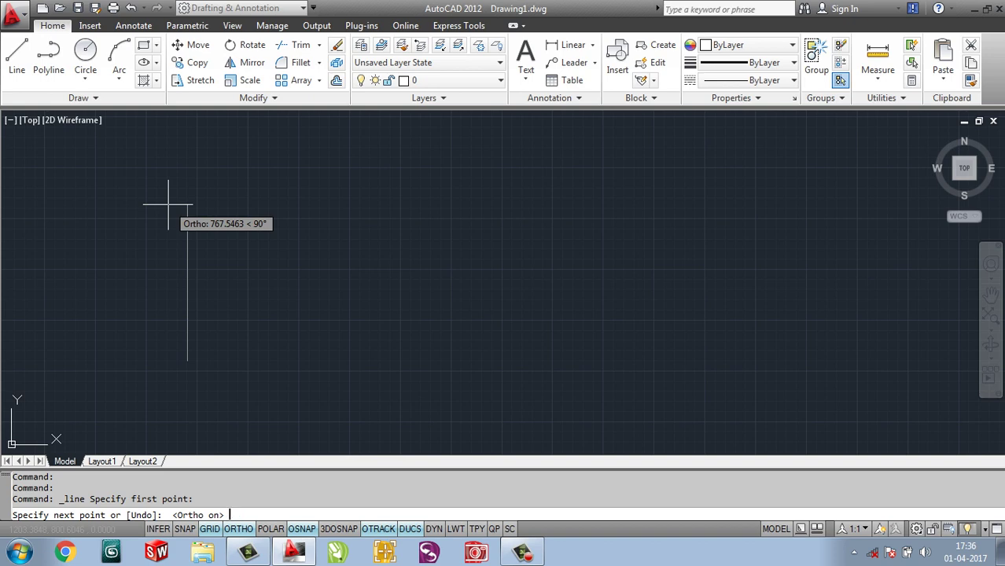
{"action": "type", "text": "45"}
{"action": "key", "text": "Return"}
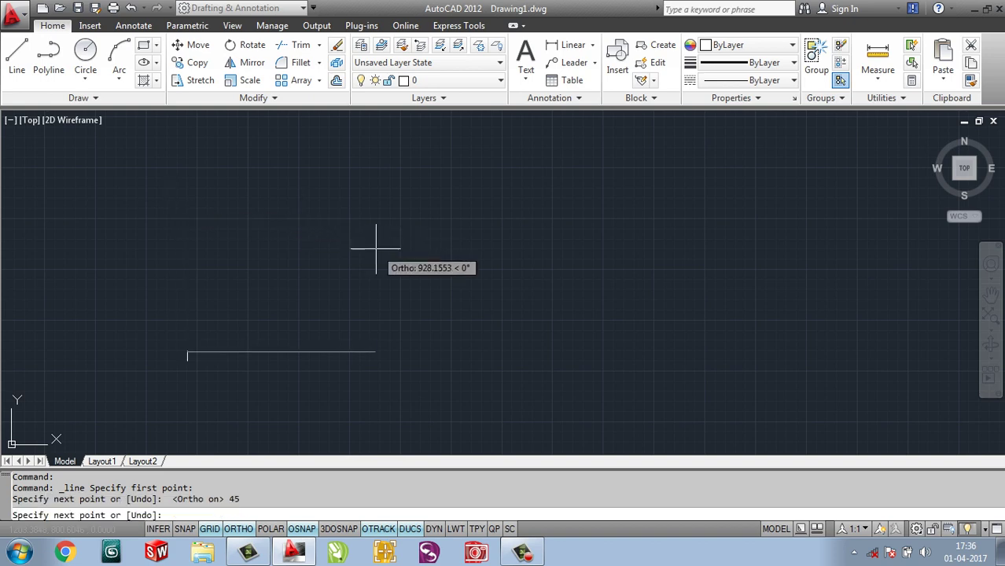
{"action": "type", "text": "2"}
{"action": "key", "text": "BackSpace"}
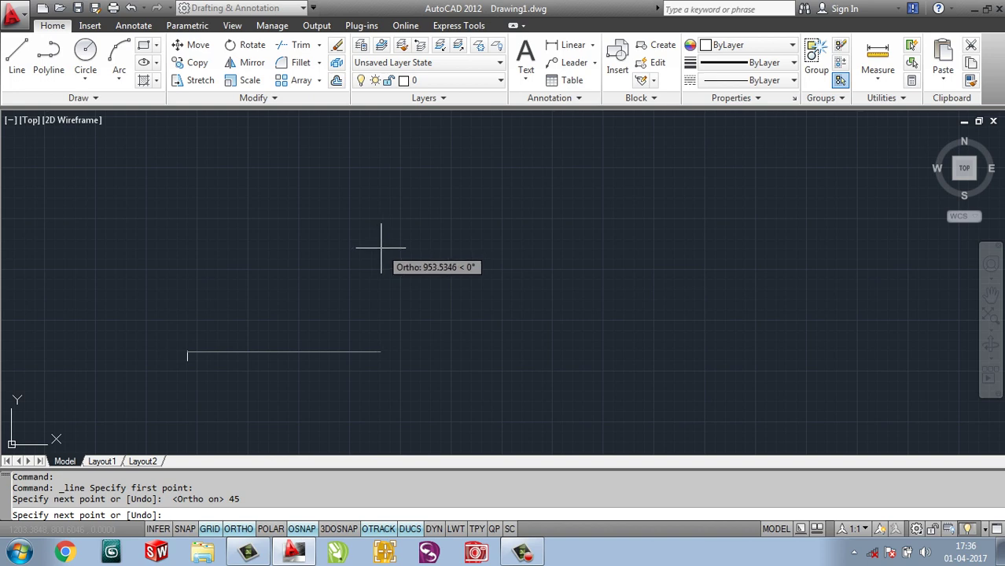
{"action": "type", "text": "75"}
{"action": "key", "text": "Return"}
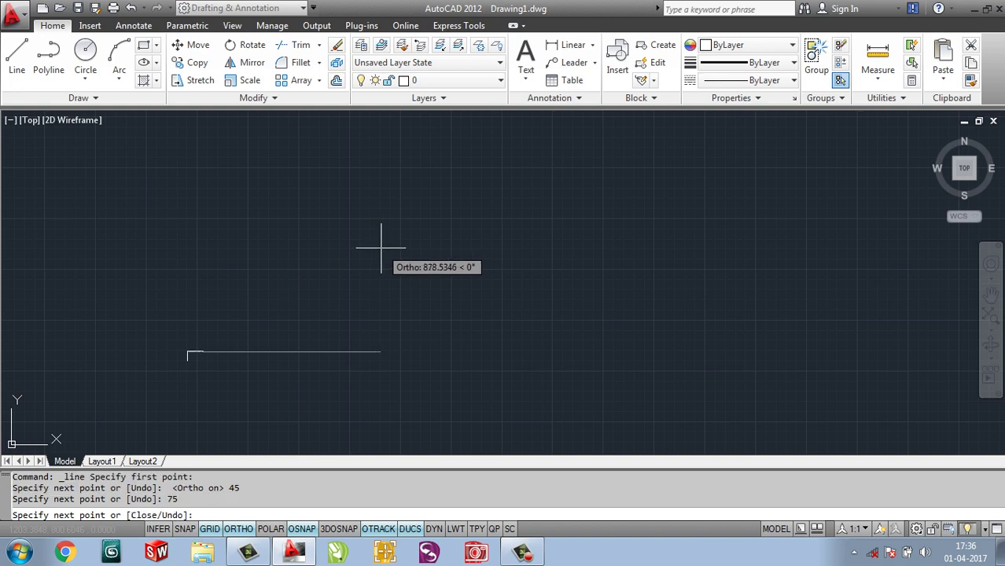
{"action": "scroll", "coordinate": [258, 382], "scroll_direction": "down", "scroll_amount": 5}
{"action": "scroll", "coordinate": [252, 325], "scroll_direction": "down", "scroll_amount": 5}
{"action": "scroll", "coordinate": [259, 247], "scroll_direction": "up", "scroll_amount": 4}
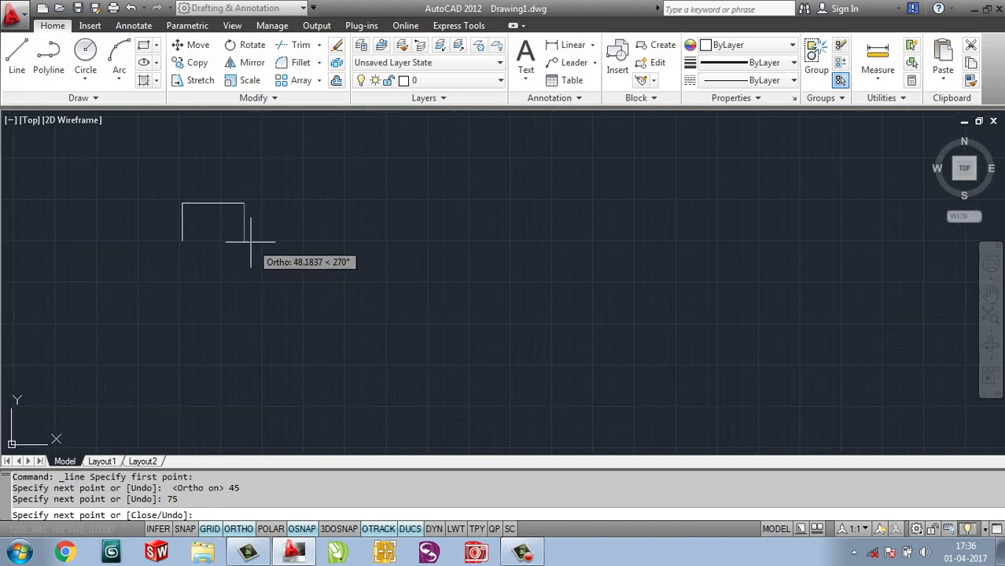
{"action": "scroll", "coordinate": [228, 221], "scroll_direction": "up", "scroll_amount": 4}
{"action": "scroll", "coordinate": [268, 251], "scroll_direction": "up", "scroll_amount": 2}
Draw the 15/25 steps down the right side and close the outline at the start corner.
{"action": "type", "text": "15"}
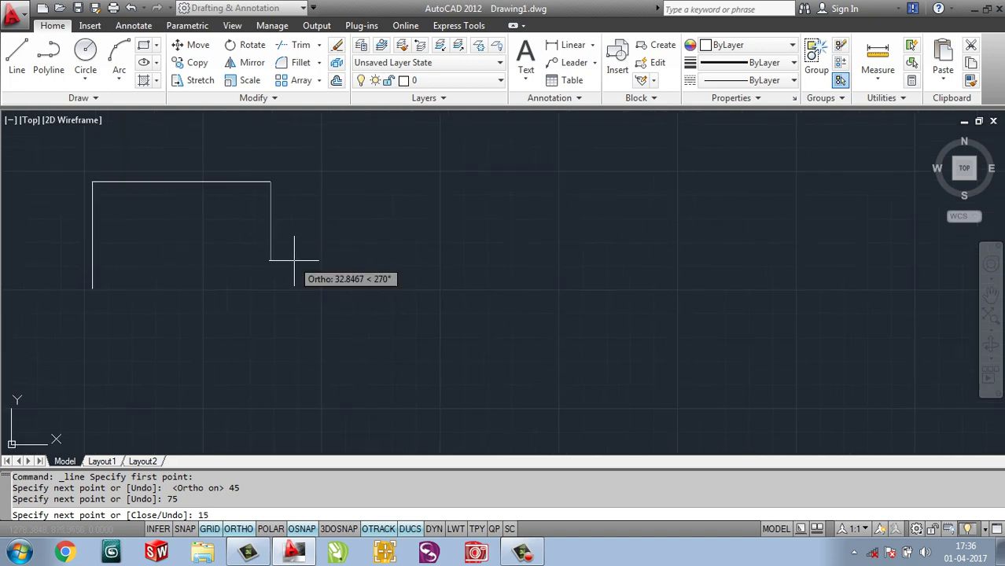
{"action": "key", "text": "Return"}
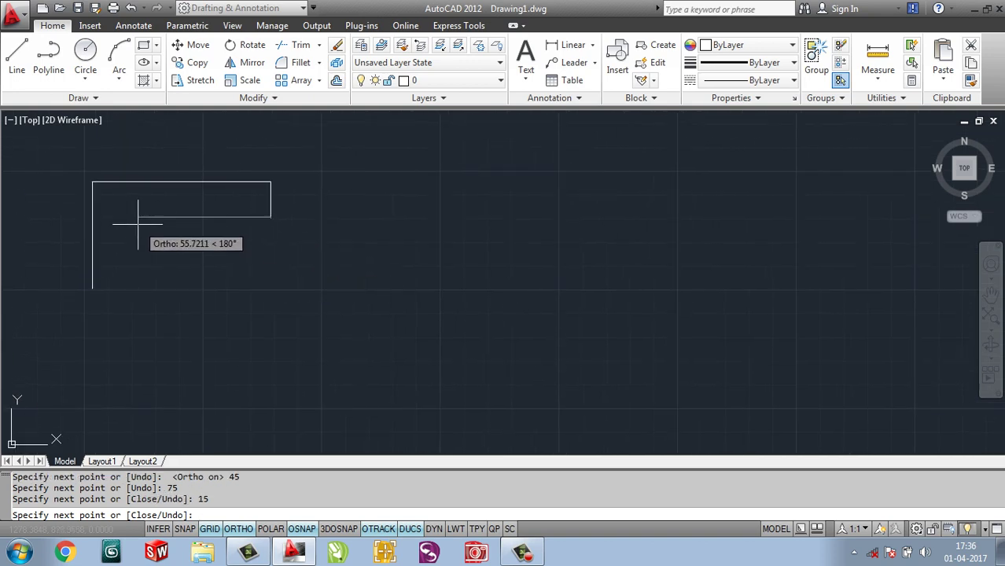
{"action": "type", "text": "25"}
{"action": "key", "text": "Return"}
{"action": "type", "text": "15"}
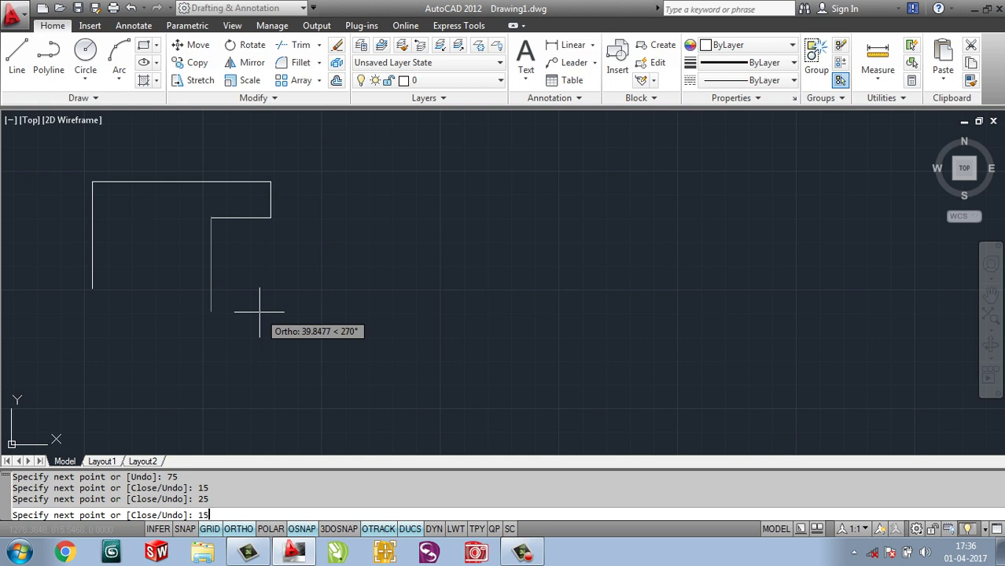
{"action": "key", "text": "Return"}
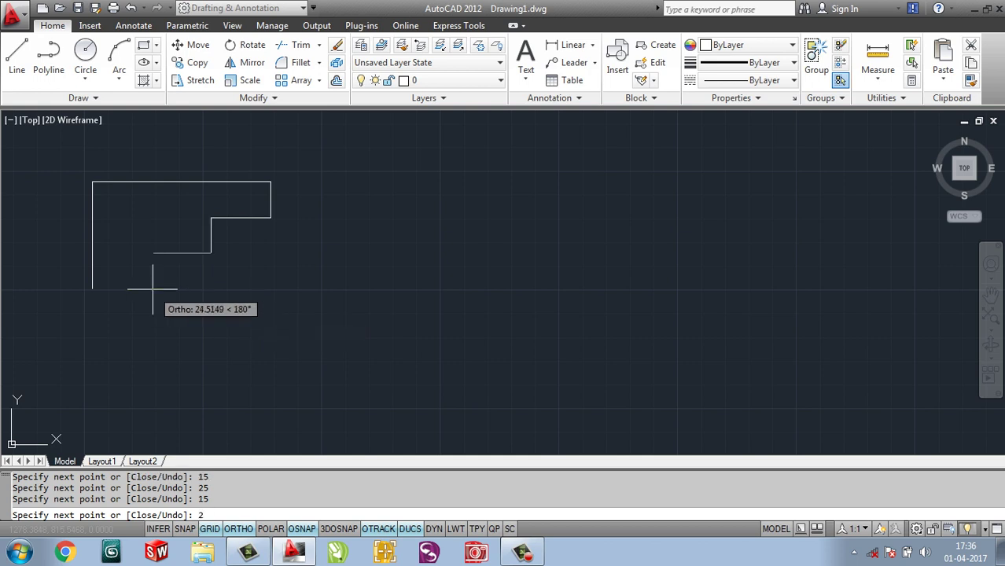
{"action": "type", "text": "5"}
{"action": "key", "text": "Return"}
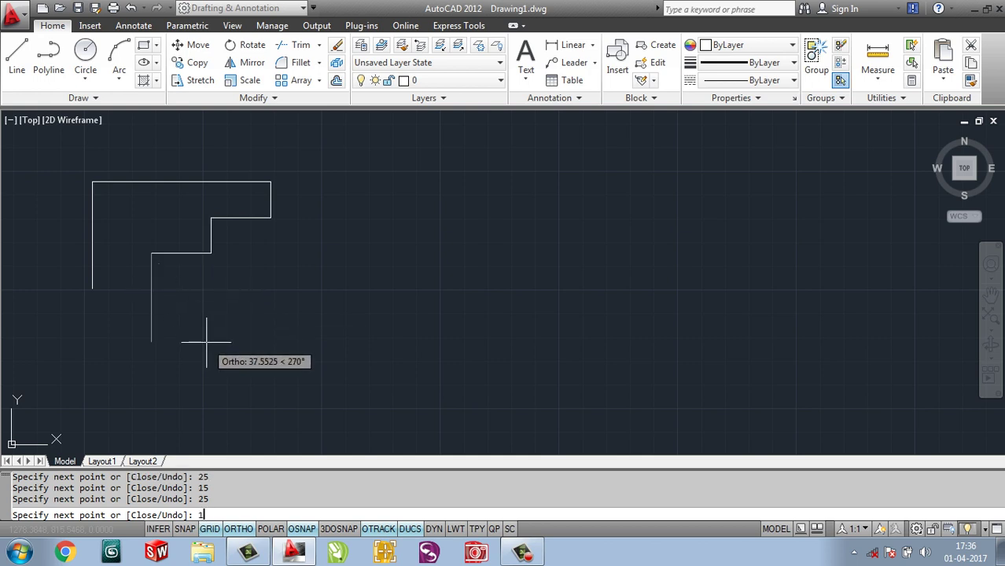
{"action": "type", "text": "5"}
{"action": "key", "text": "Return"}
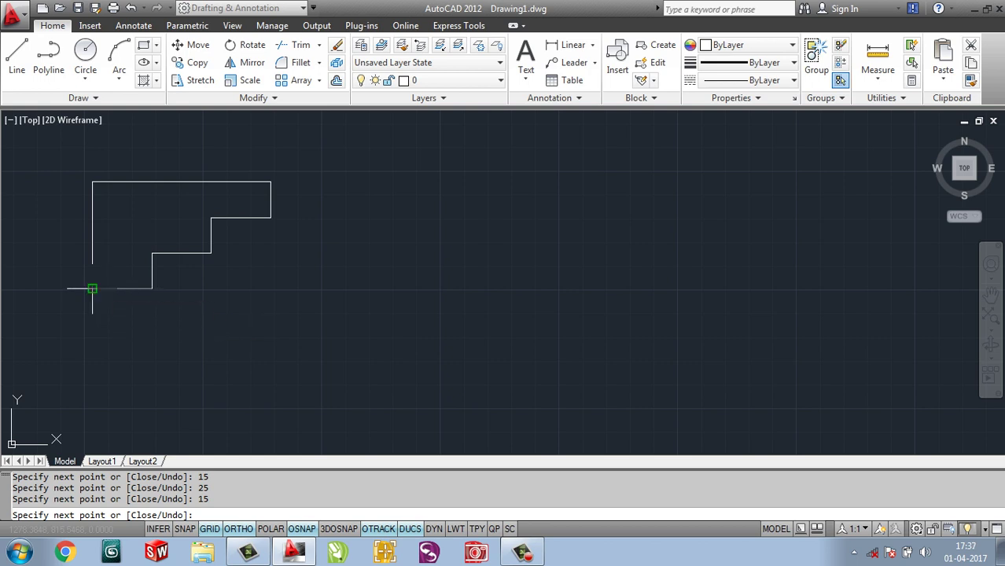
{"action": "left_click", "coordinate": [92, 288]}
{"action": "key", "text": "Escape"}
{"action": "scroll", "coordinate": [314, 329], "scroll_direction": "down", "scroll_amount": 2}
{"action": "mouse_move", "coordinate": [231, 291]}
{"action": "middle_mouse_down"}
{"action": "mouse_move", "coordinate": [291, 247]}
{"action": "mouse_move", "coordinate": [402, 213]}
{"action": "middle_mouse_up"}
{"action": "scroll", "coordinate": [284, 232], "scroll_direction": "up", "scroll_amount": 3}
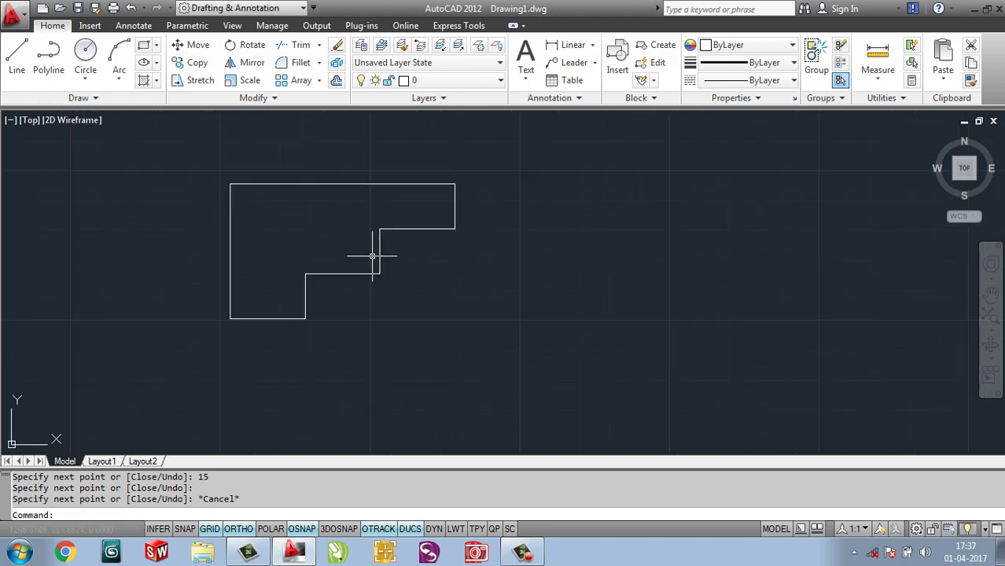
{"action": "middle_click_drag", "start_coordinate": [366, 253], "coordinate": [351, 213]}
{"action": "middle_click_drag", "start_coordinate": [256, 322], "coordinate": [252, 314]}
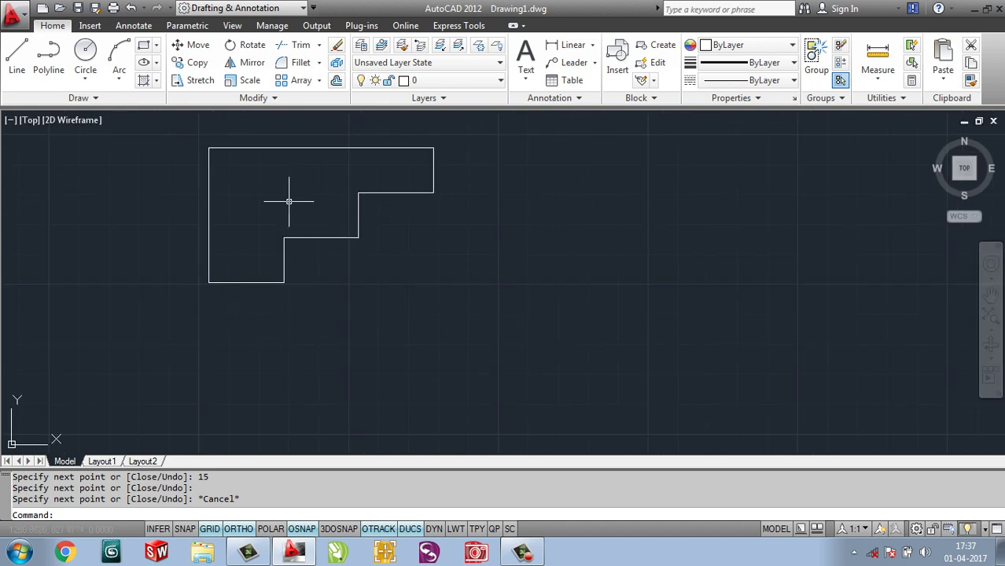
Add a 25 linear dimension across the bottom edge, placed just below the shape.
{"action": "left_click", "coordinate": [569, 45]}
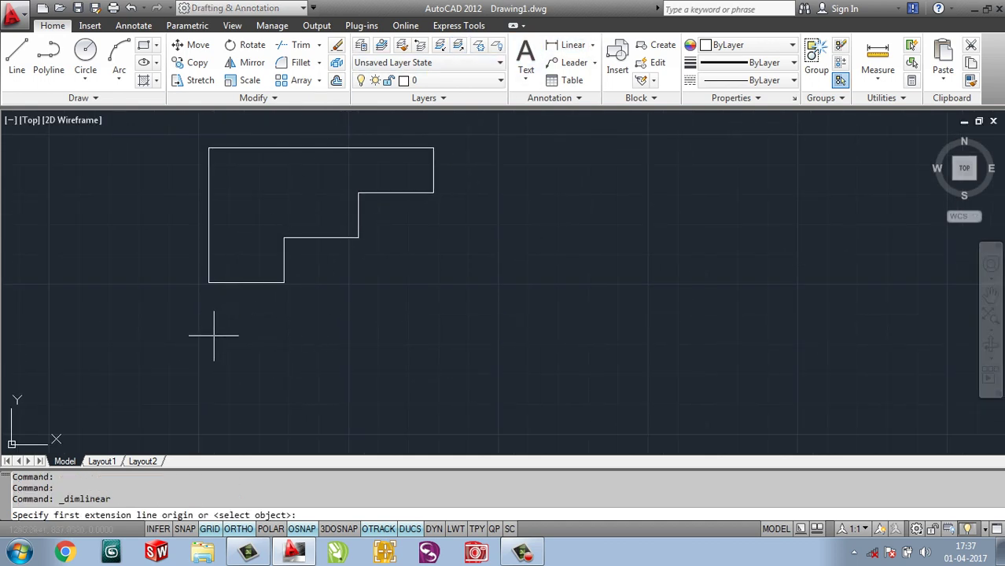
{"action": "left_click", "coordinate": [208, 281]}
{"action": "left_click", "coordinate": [284, 281]}
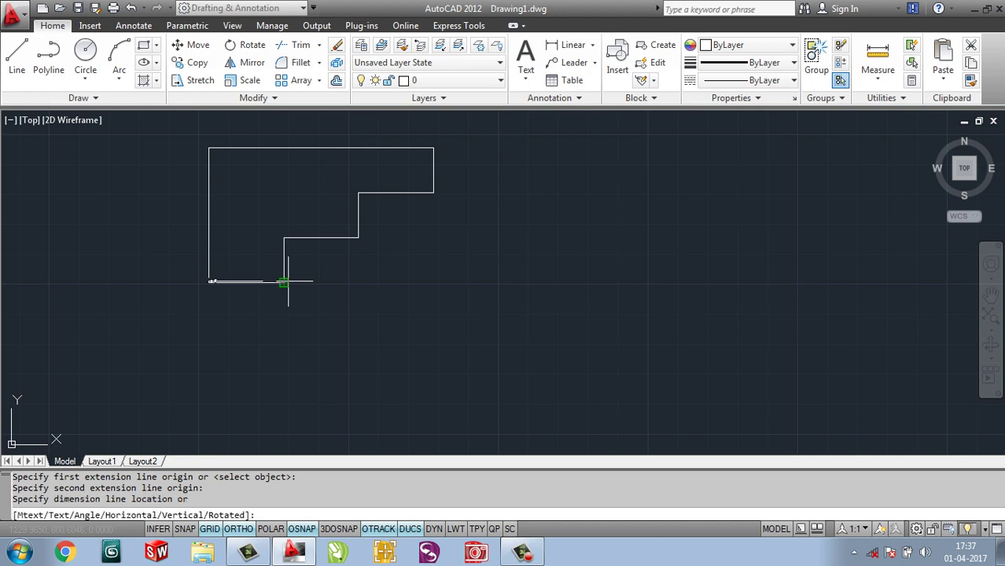
{"action": "left_click", "coordinate": [274, 308]}
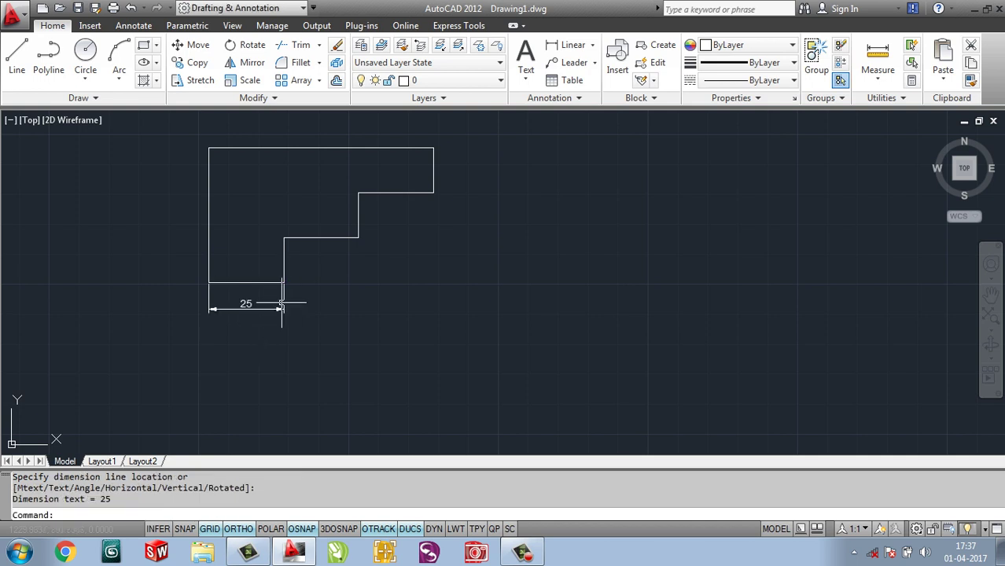
{"action": "scroll", "coordinate": [272, 313], "scroll_direction": "up", "scroll_amount": 3}
{"action": "scroll", "coordinate": [270, 354], "scroll_direction": "down", "scroll_amount": 2}
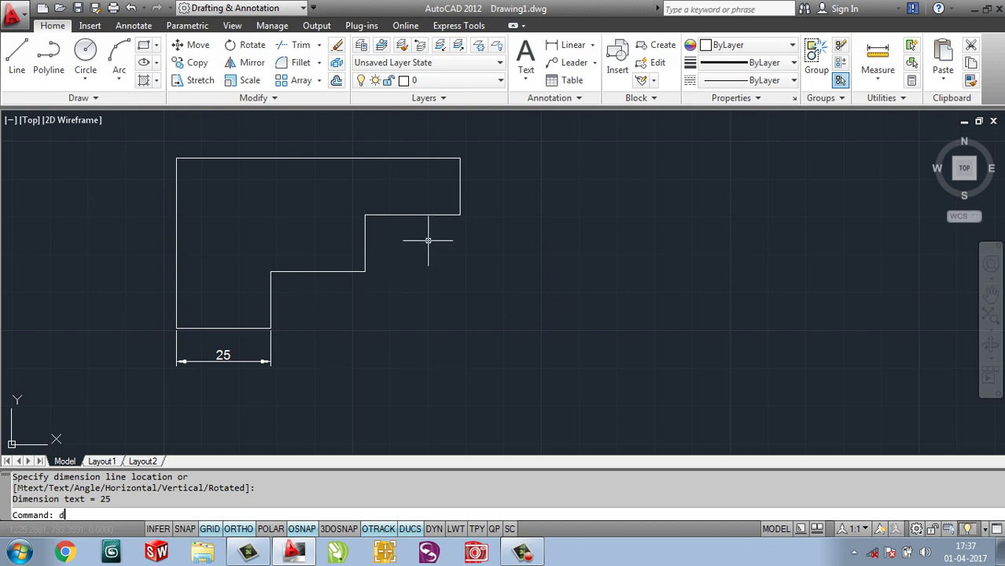
Use DIMBASE from the 25 to add baseline dimensions 50 and 75, plus extras out to 169.23.
{"action": "type", "text": "imbase"}
{"action": "key", "text": "Return"}
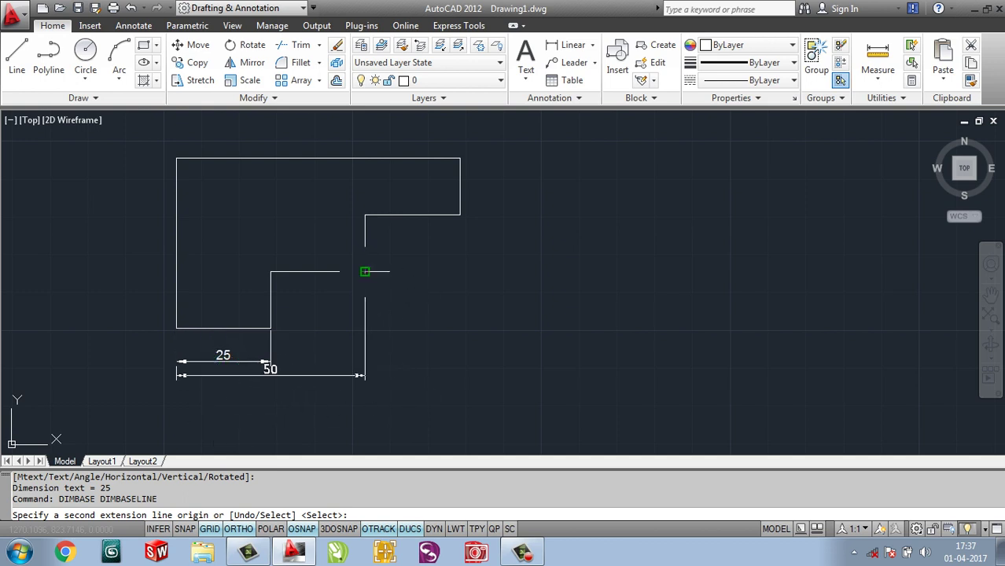
{"action": "left_click", "coordinate": [365, 272]}
{"action": "left_click", "coordinate": [460, 215]}
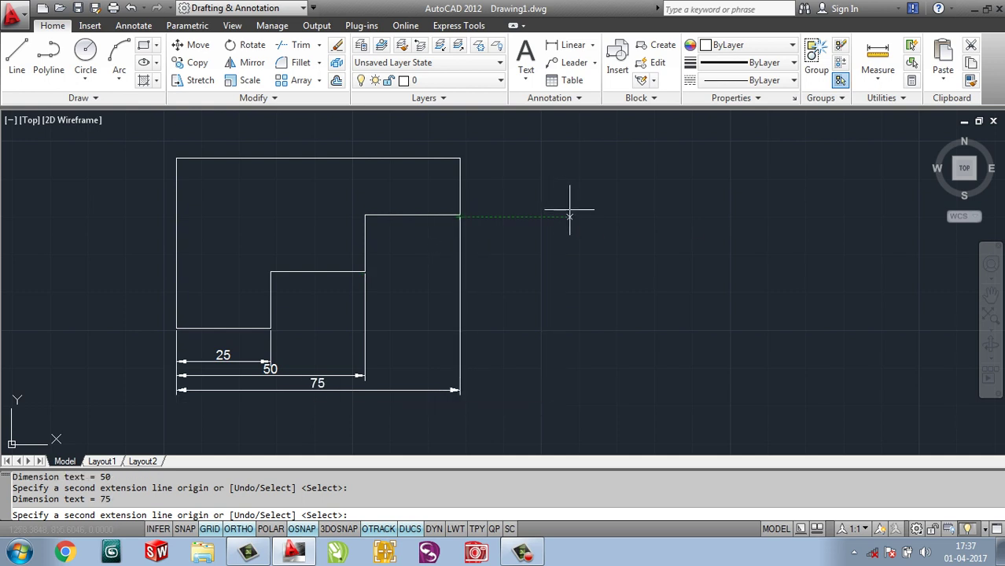
{"action": "left_click", "coordinate": [618, 210]}
{"action": "left_click", "coordinate": [695, 203]}
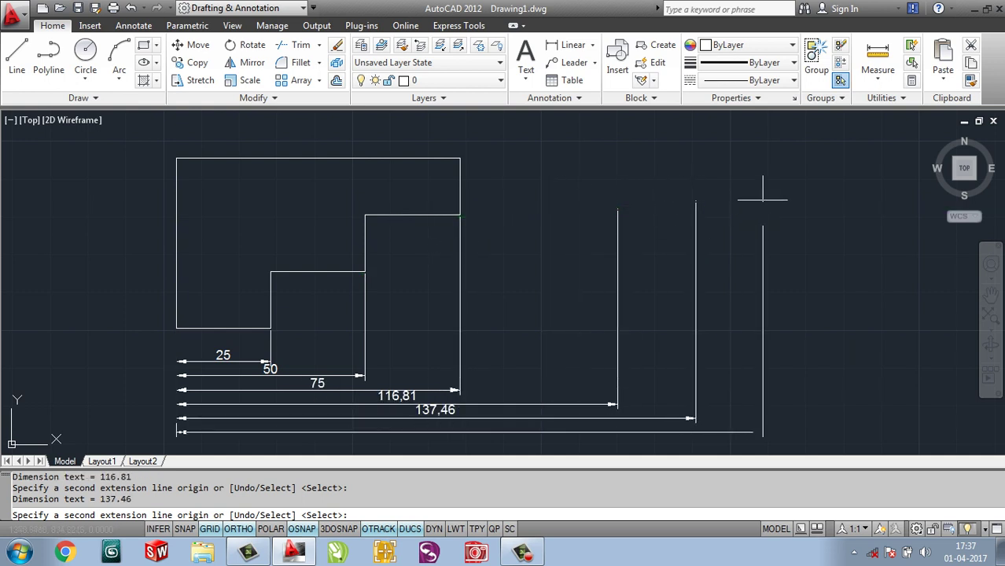
{"action": "left_click", "coordinate": [763, 203]}
{"action": "left_click", "coordinate": [816, 184]}
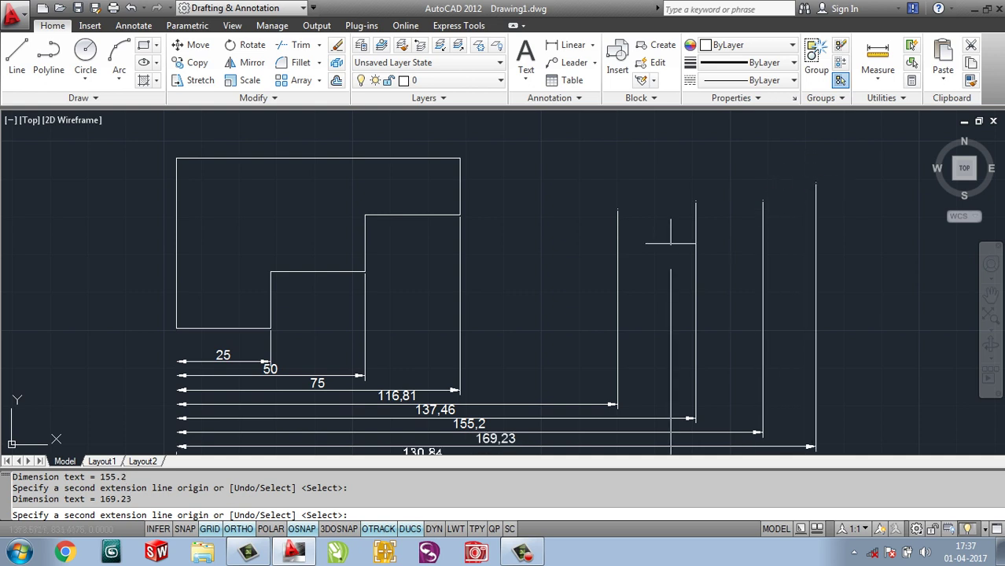
{"action": "key", "text": "Escape"}
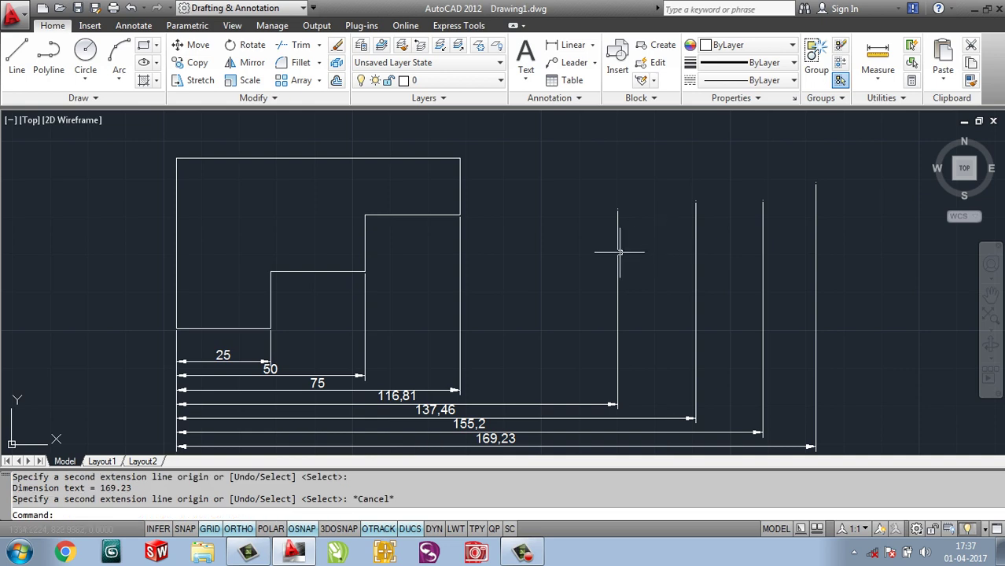
Add a vertical 13.57 linear dimension on the left edge of the profile.
{"action": "left_click", "coordinate": [571, 45]}
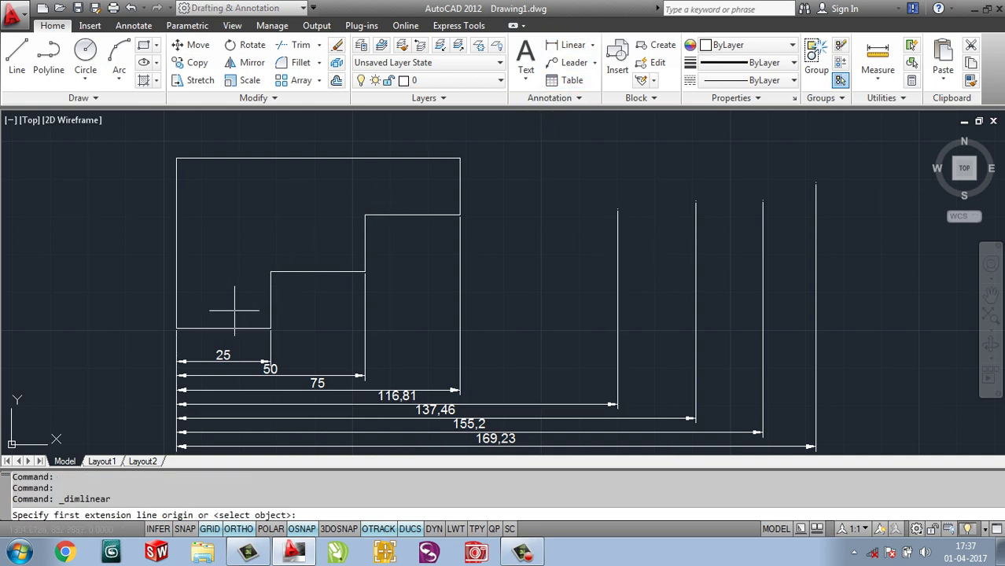
{"action": "left_click", "coordinate": [174, 328]}
{"action": "left_click", "coordinate": [176, 275]}
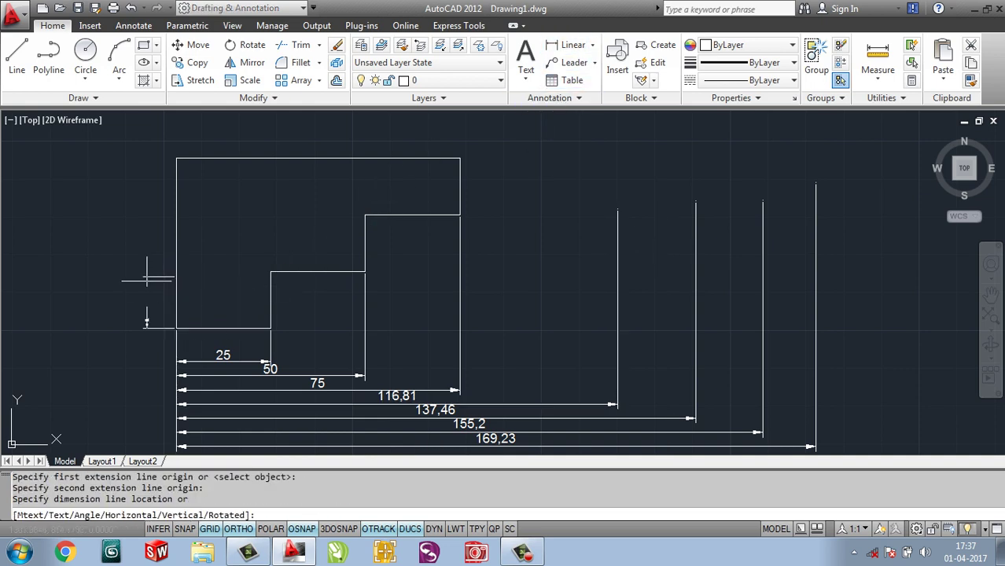
{"action": "left_click", "coordinate": [146, 273]}
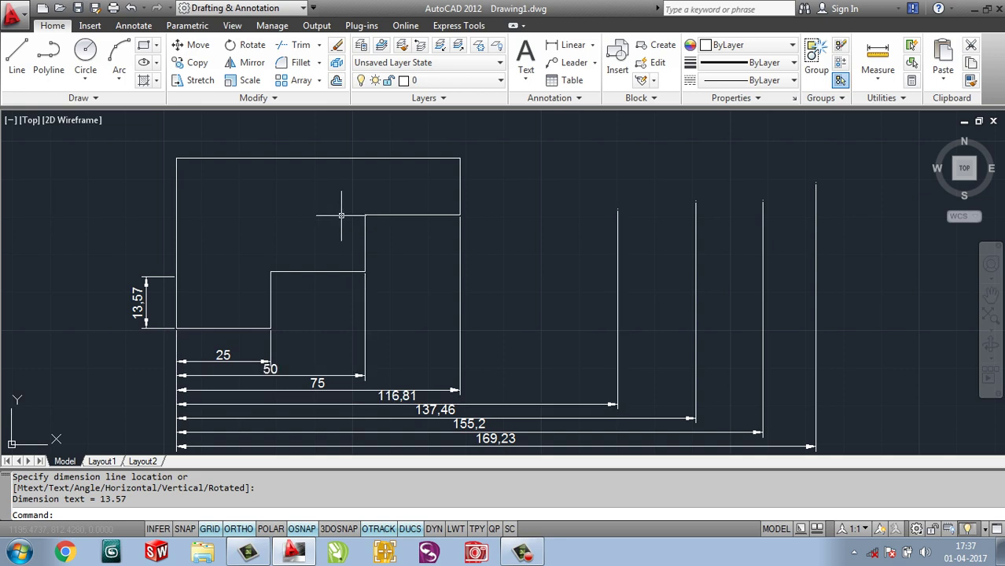
Erase the 116.81 dimension and the three longer horizontal dimensions below it.
{"action": "middle_click_drag", "start_coordinate": [456, 252], "coordinate": [463, 242]}
{"action": "left_click", "coordinate": [845, 341]}
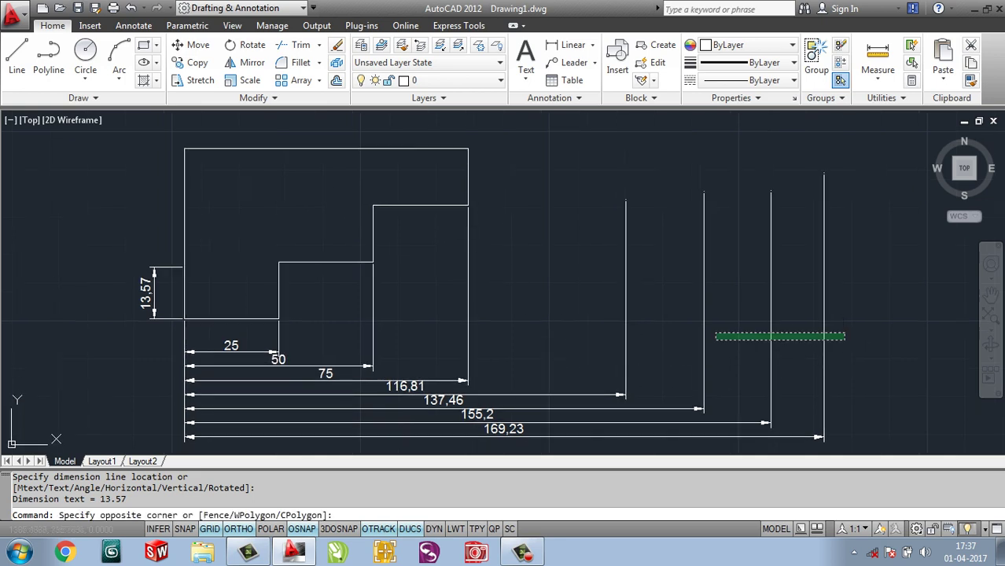
{"action": "left_click", "coordinate": [714, 331]}
{"action": "left_click", "coordinate": [847, 359]}
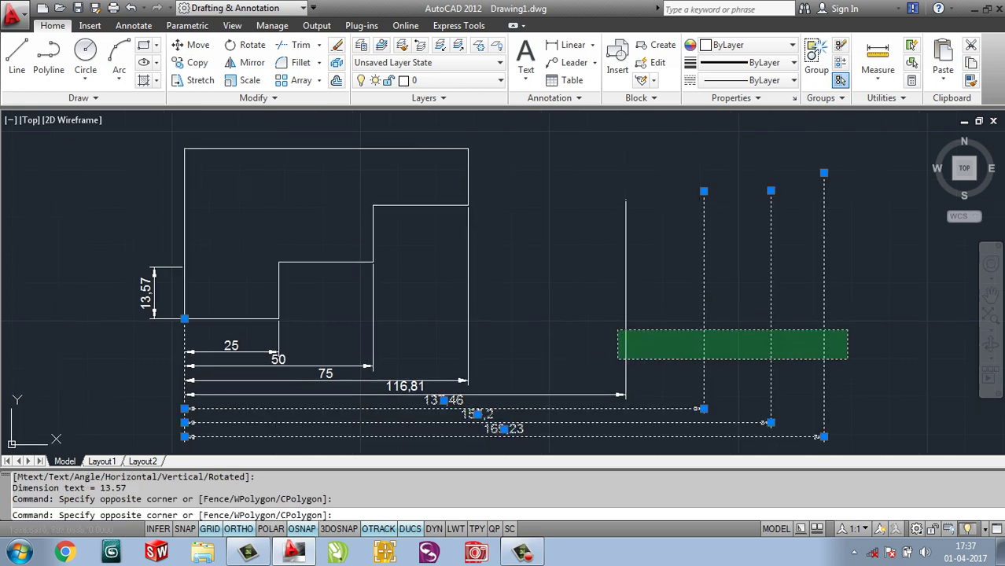
{"action": "left_click", "coordinate": [618, 330]}
{"action": "key", "text": "Delete"}
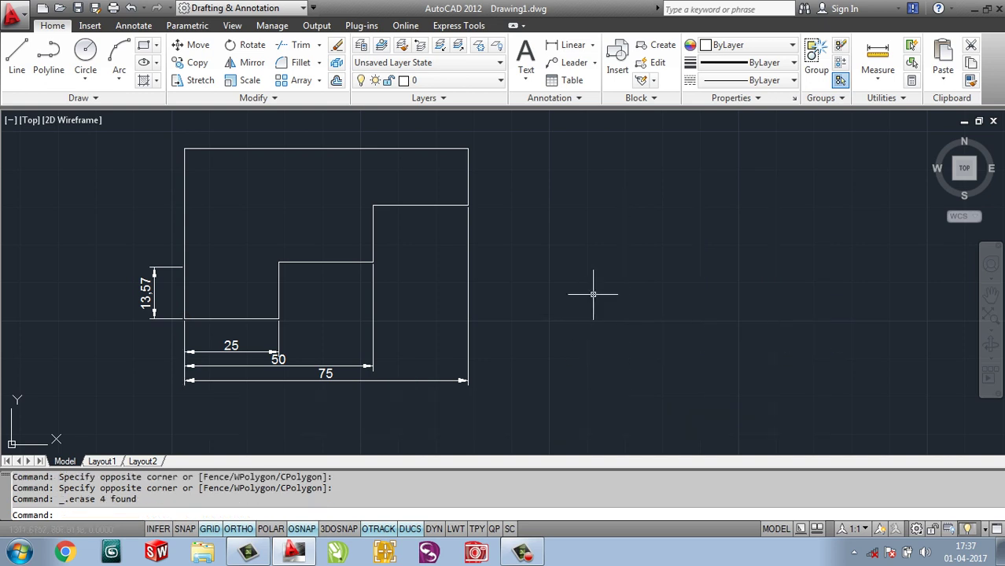
With DIMBASELINE based on the 75, add baselines 41.61, 66.75, 84.09, 105.14 and 116.44.
{"action": "type", "text": "di"}
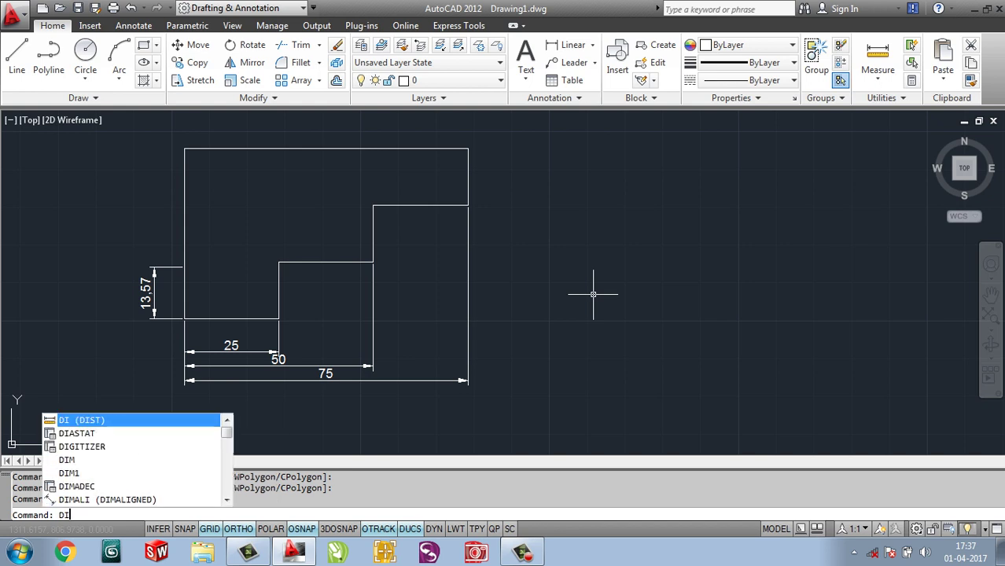
{"action": "type", "text": "m"}
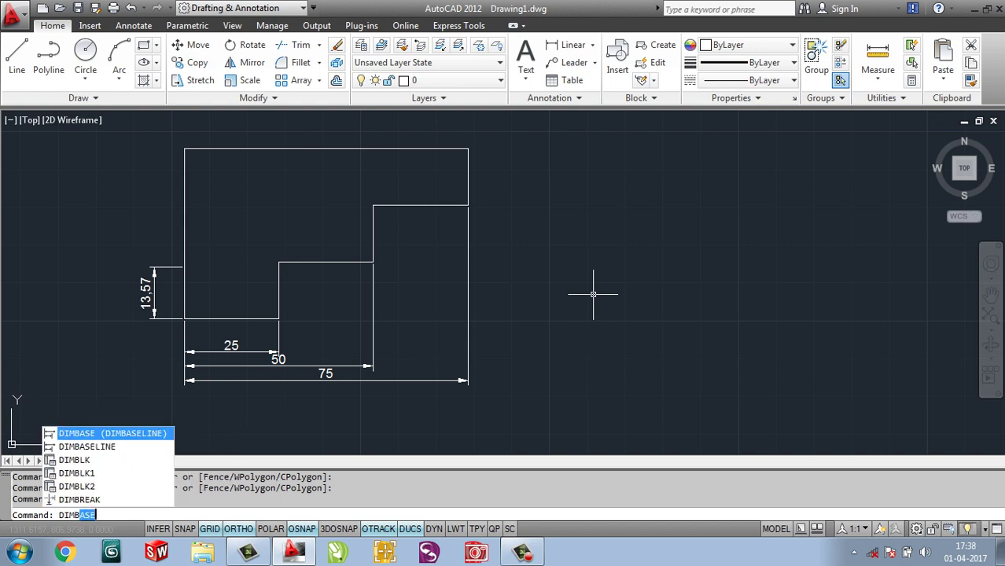
{"action": "key", "text": "Return"}
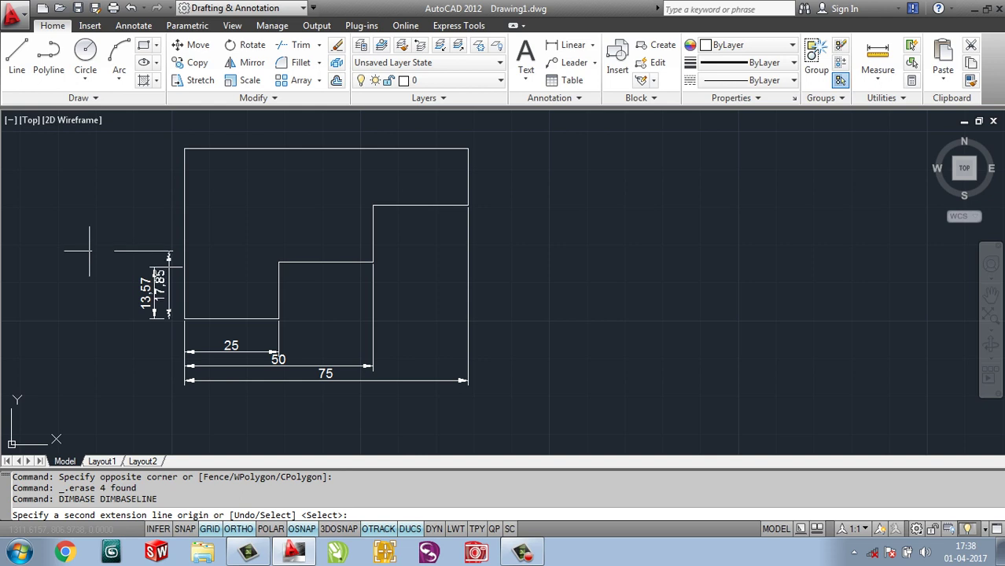
{"action": "key", "text": "Return"}
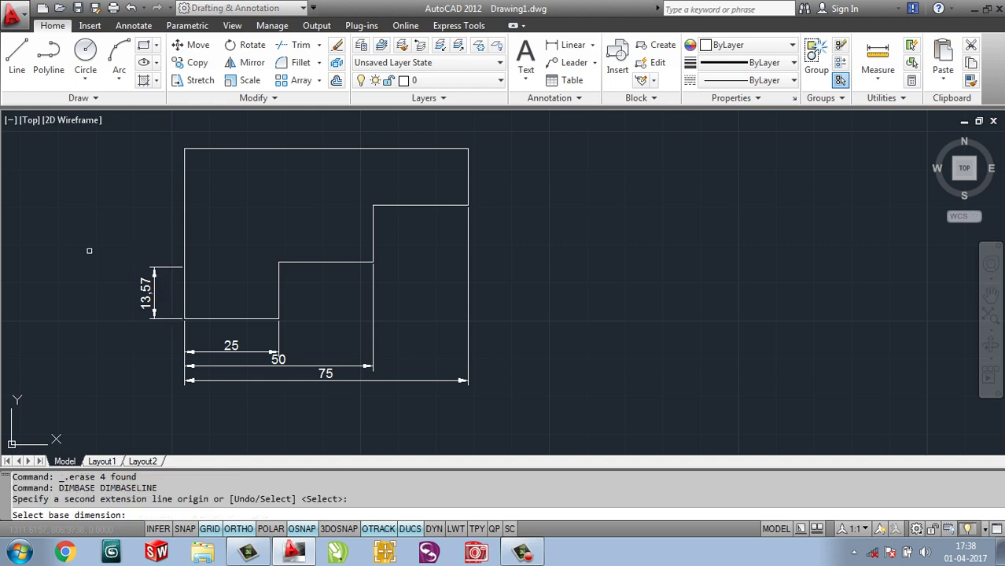
{"action": "left_click", "coordinate": [434, 382]}
{"action": "left_click", "coordinate": [625, 323]}
{"action": "left_click", "coordinate": [719, 299]}
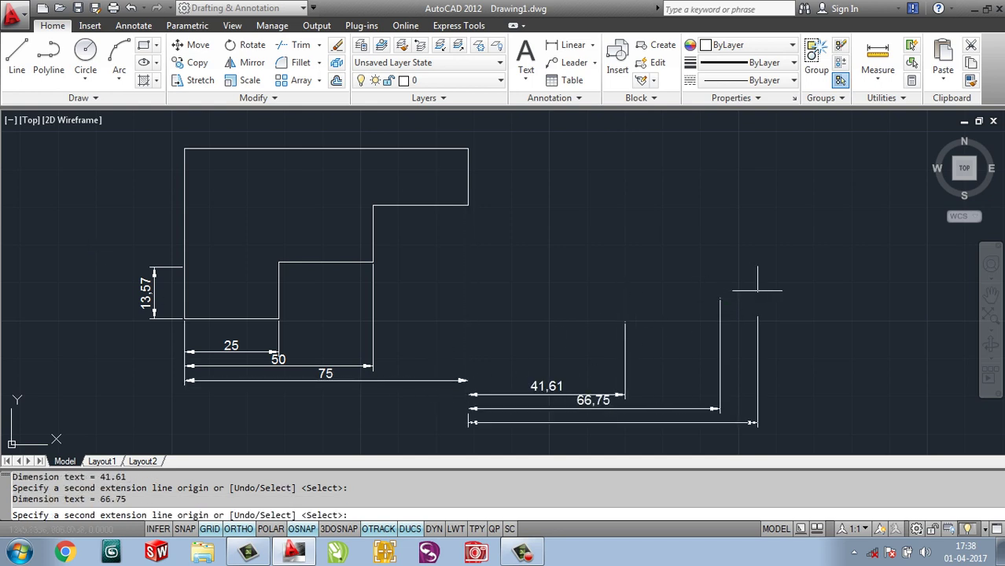
{"action": "left_click", "coordinate": [785, 292]}
{"action": "left_click", "coordinate": [865, 280]}
{"action": "left_click", "coordinate": [908, 274]}
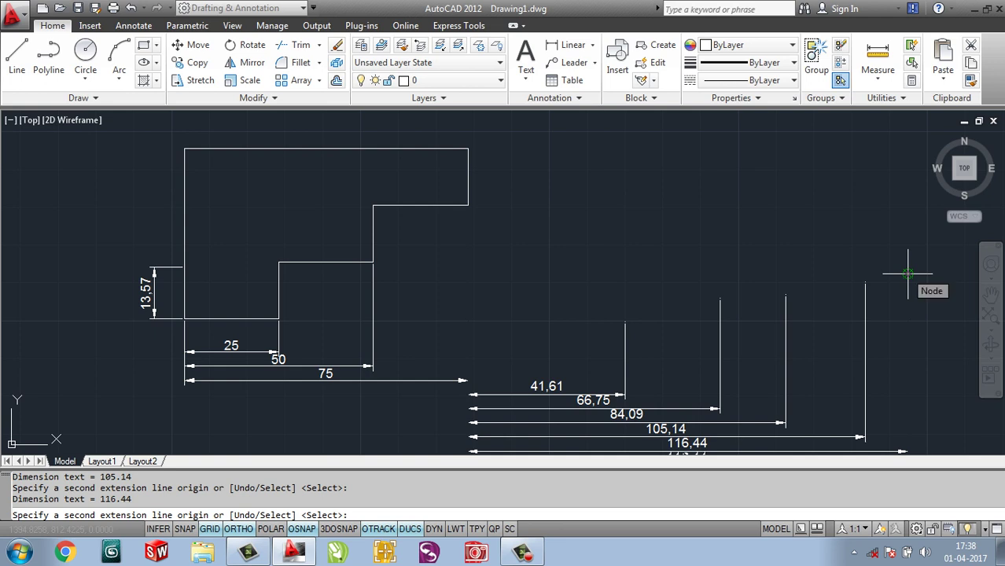
{"action": "key", "text": "Return"}
Base on the 13.57 dimension and stack vertical baselines 23.69, 35.56, 45.29 and 54.82.
{"action": "left_click", "coordinate": [150, 312]}
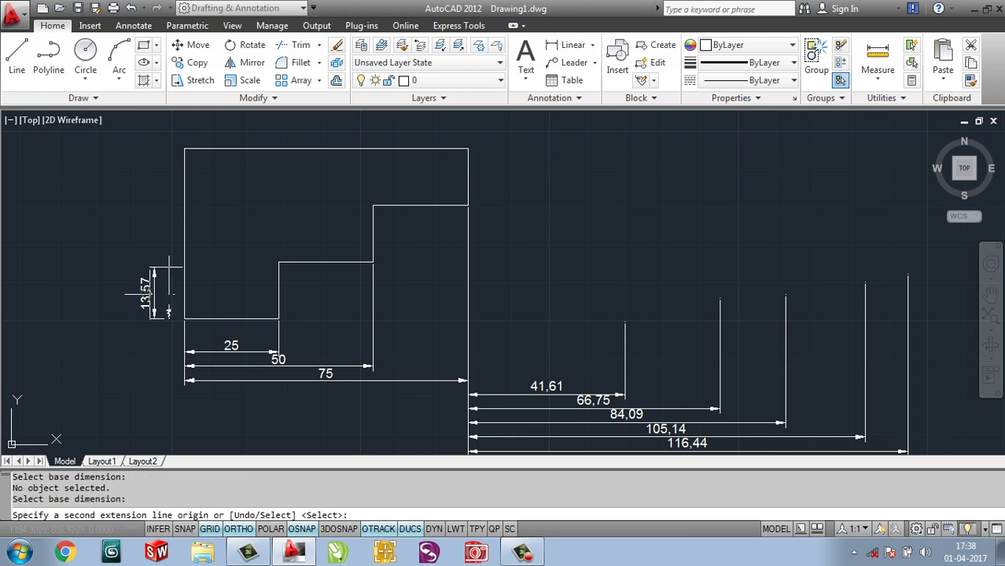
{"action": "left_click", "coordinate": [120, 229]}
{"action": "left_click", "coordinate": [128, 184]}
{"action": "left_click", "coordinate": [133, 146]}
{"action": "left_click", "coordinate": [157, 115]}
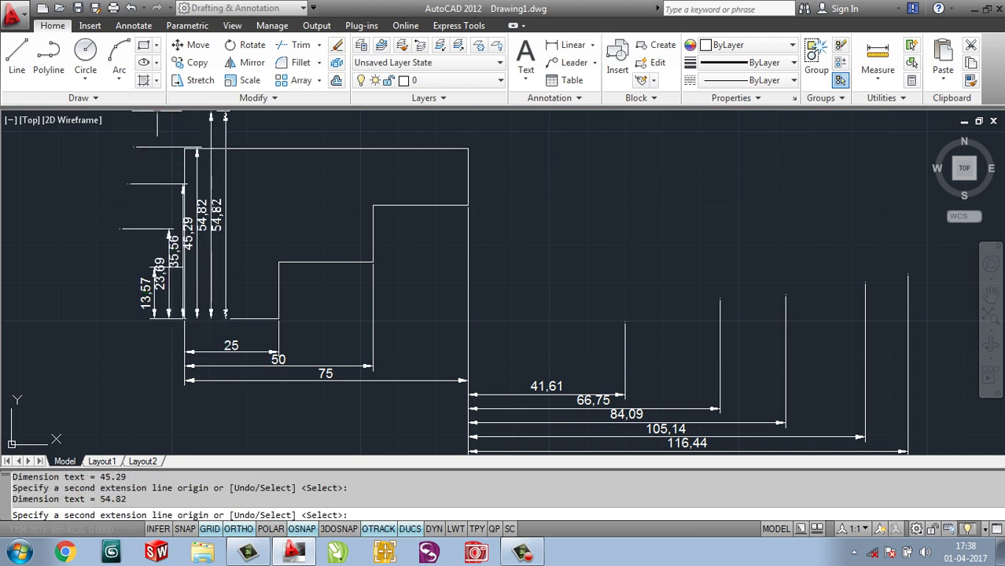
{"action": "key", "text": "Escape"}
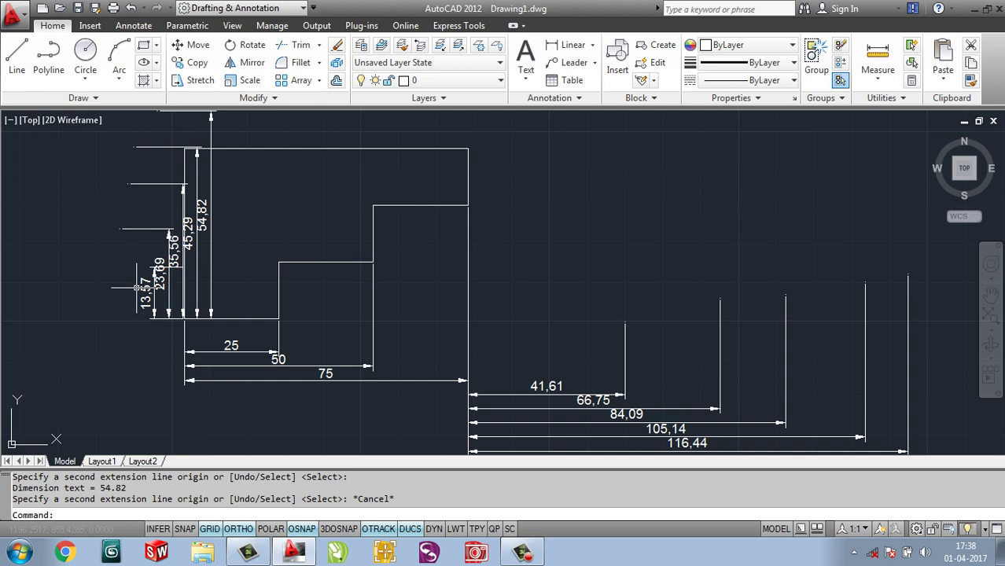
Clear the prompt and begin a selection window over the horizontal dimensions.
{"action": "key", "text": "Escape"}
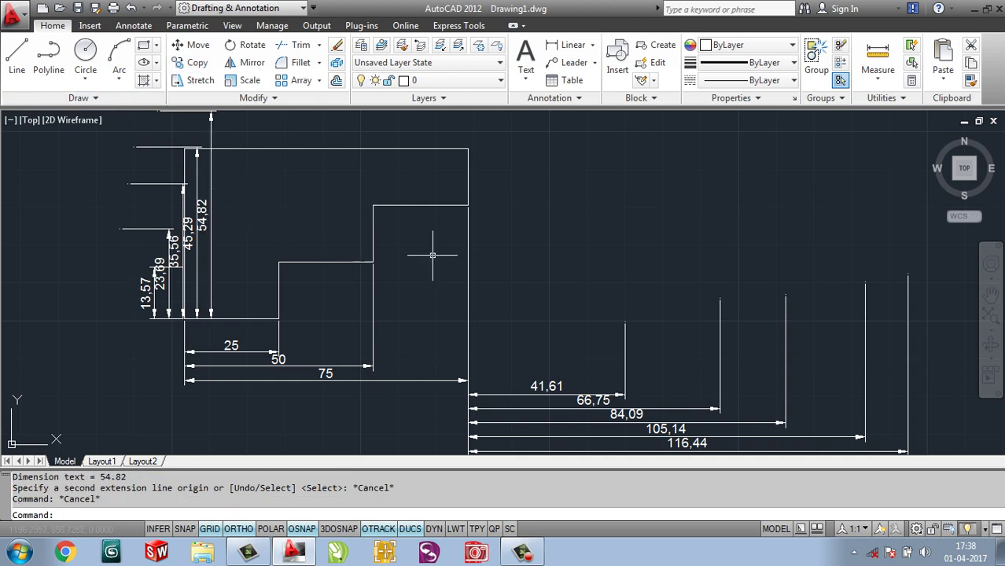
{"action": "scroll", "coordinate": [644, 280], "scroll_direction": "down", "scroll_amount": 3}
{"action": "left_click", "coordinate": [638, 383]}
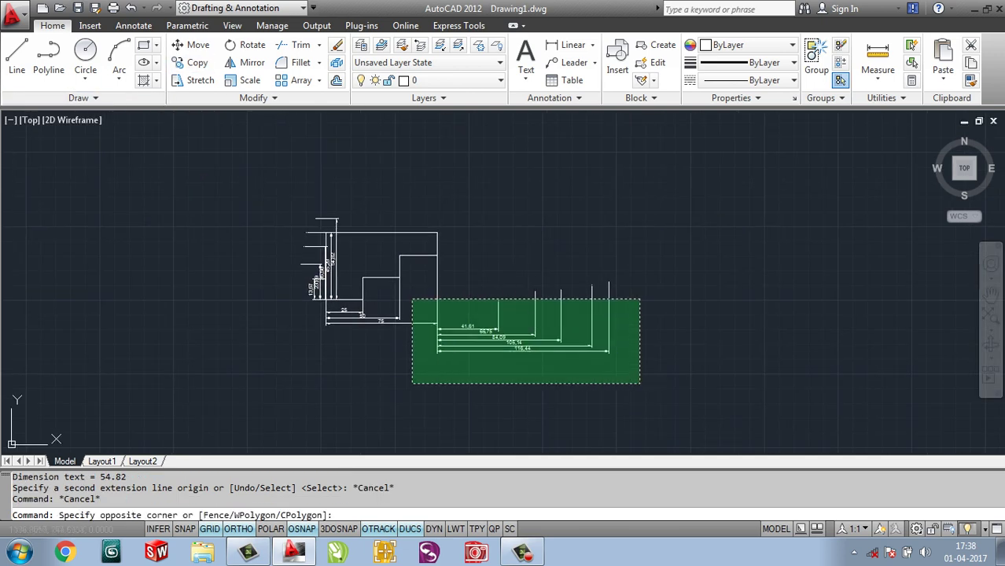
Erase the seven horizontal dimensions, keeping only the 25.
{"action": "left_click", "coordinate": [390, 294]}
{"action": "key", "text": "Delete"}
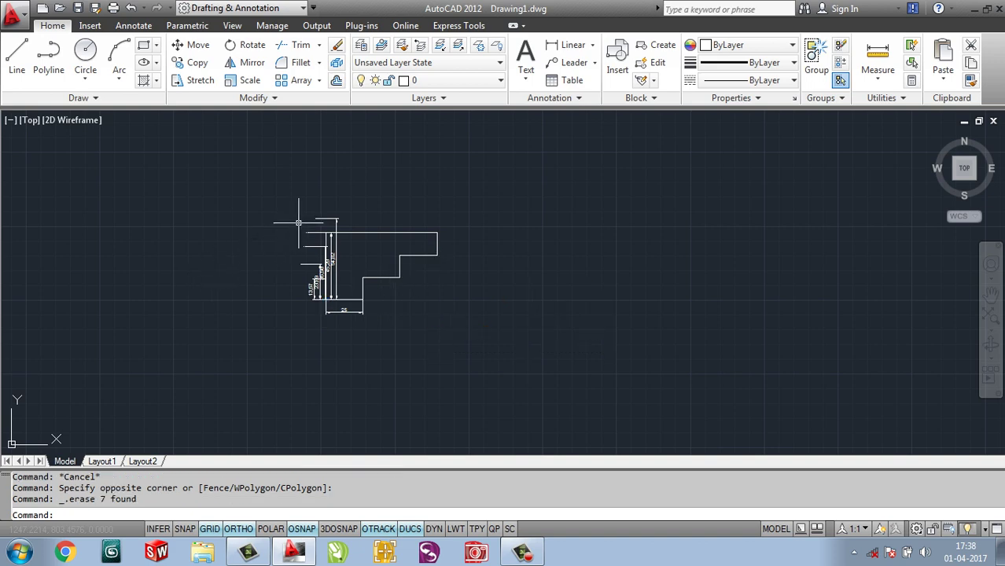
{"action": "scroll", "coordinate": [372, 280], "scroll_direction": "up", "scroll_amount": 5}
Erase all five vertical dimensions on the left side and recentre the profile.
{"action": "left_click", "coordinate": [372, 279]}
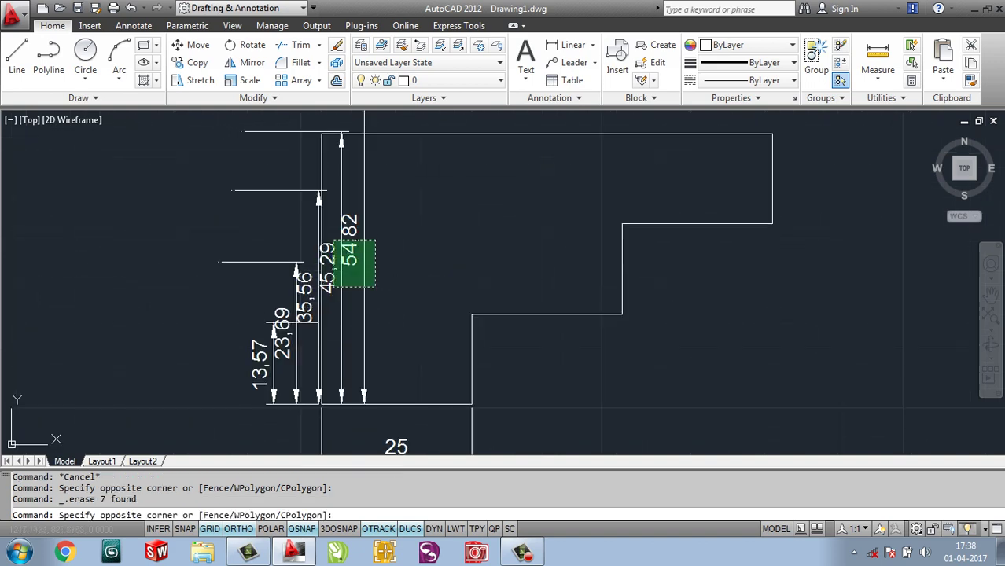
{"action": "left_click", "coordinate": [326, 230]}
{"action": "key", "text": "Delete"}
{"action": "left_click", "coordinate": [299, 430]}
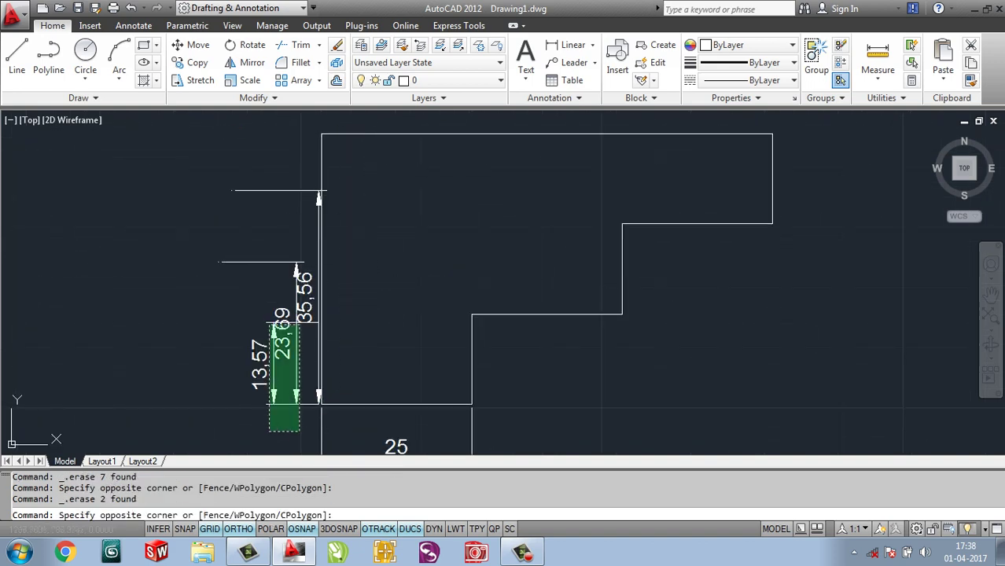
{"action": "left_click", "coordinate": [267, 338]}
{"action": "key", "text": "Delete"}
{"action": "mouse_move", "coordinate": [295, 340]}
{"action": "middle_mouse_down"}
{"action": "mouse_move", "coordinate": [340, 247]}
{"action": "mouse_move", "coordinate": [302, 395]}
{"action": "mouse_move", "coordinate": [298, 371]}
{"action": "middle_mouse_up"}
{"action": "scroll", "coordinate": [341, 247], "scroll_direction": "down", "scroll_amount": 2}
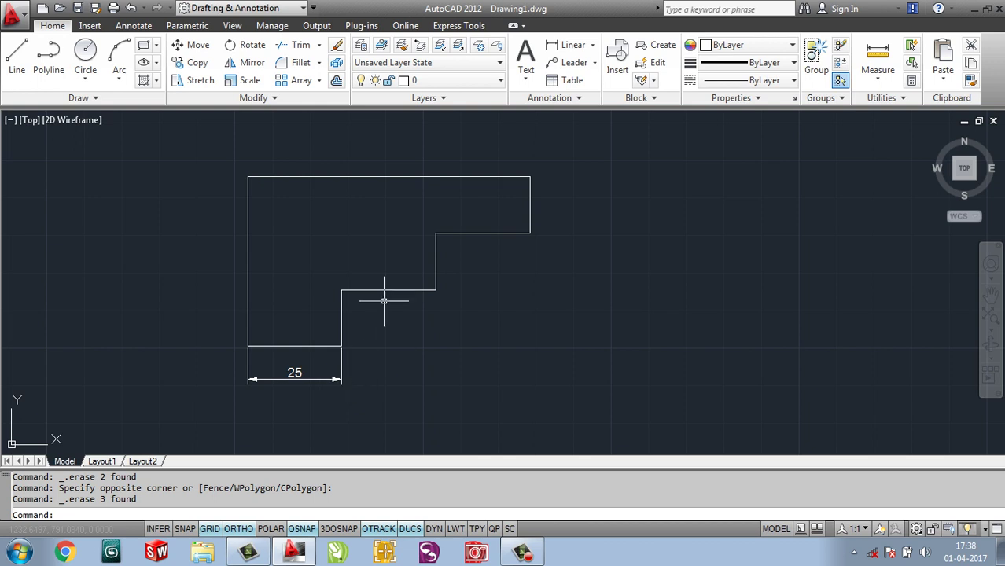
Add a vertical 15 linear dimension on the top step's right edge.
{"action": "left_click", "coordinate": [573, 45]}
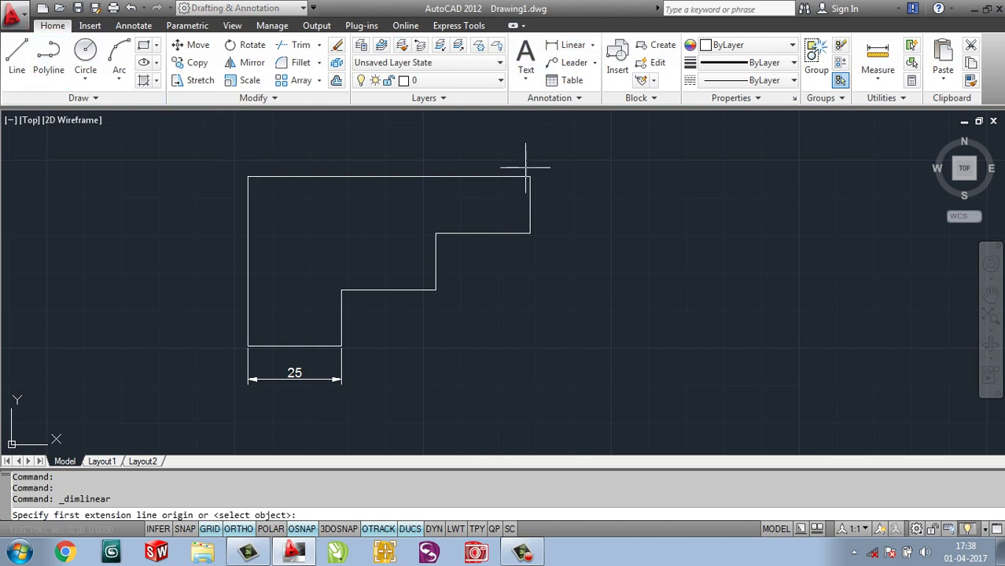
{"action": "left_click", "coordinate": [530, 177]}
{"action": "left_click", "coordinate": [530, 233]}
{"action": "left_click", "coordinate": [561, 219]}
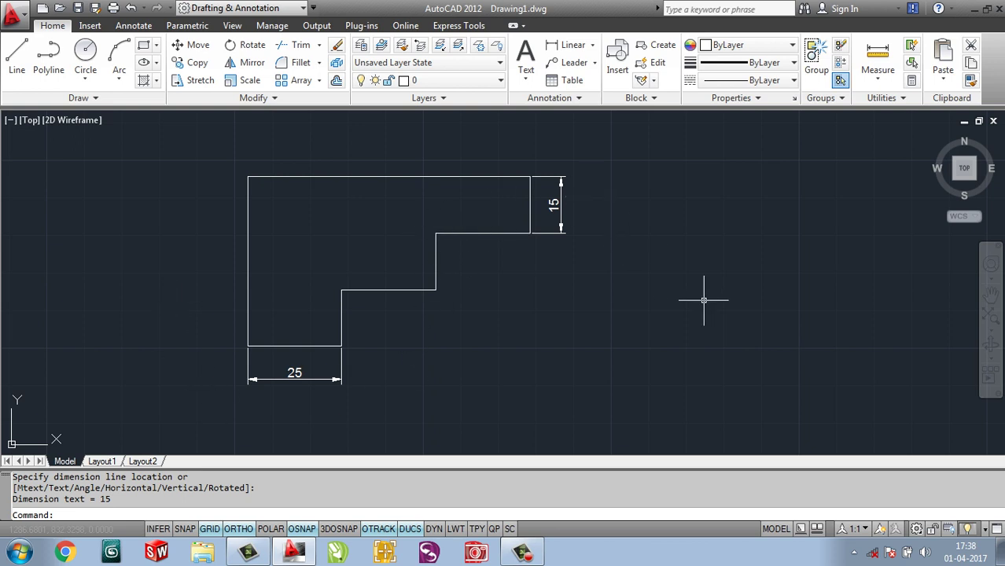
Run DIMCONTINUE to chain two more 15 dimensions down the lower steps.
{"action": "type", "text": "di"}
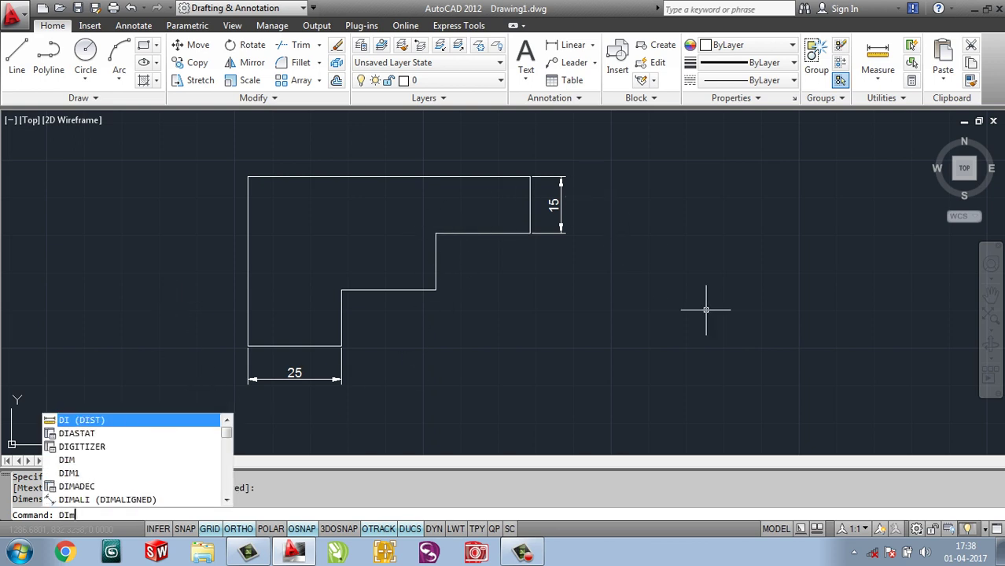
{"action": "type", "text": "mc"}
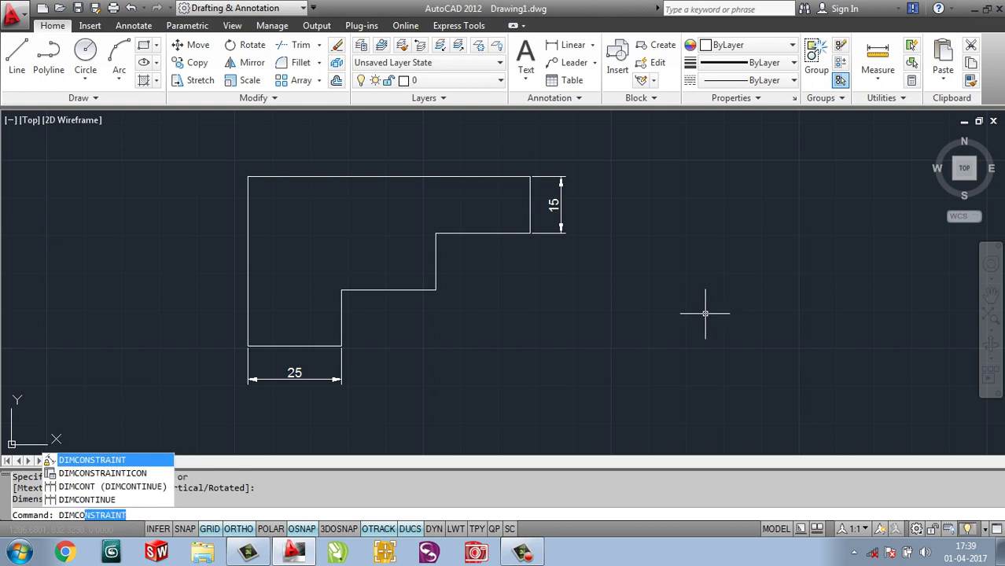
{"action": "type", "text": "t"}
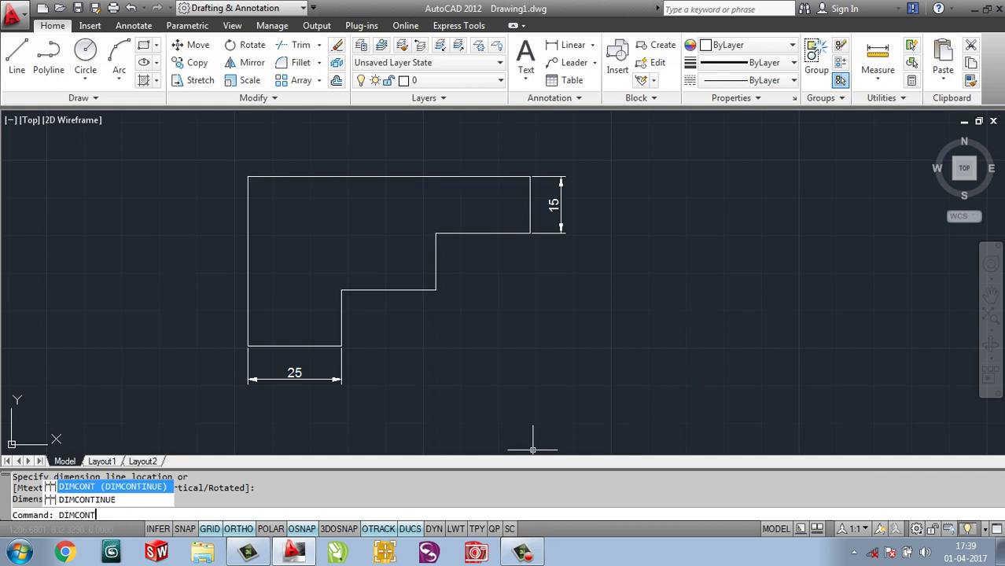
{"action": "key", "text": "Down"}
{"action": "key", "text": "Return"}
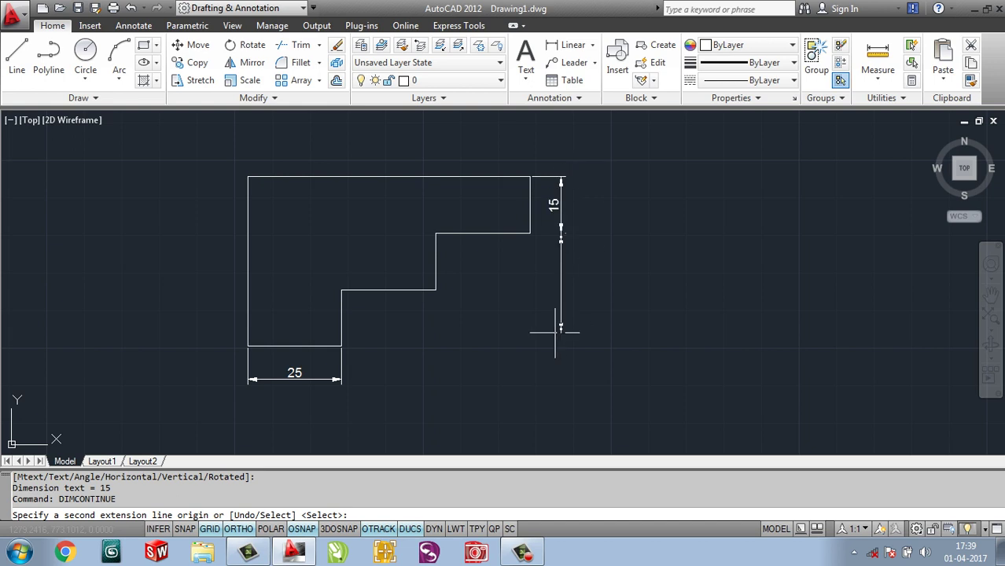
{"action": "left_click", "coordinate": [436, 290]}
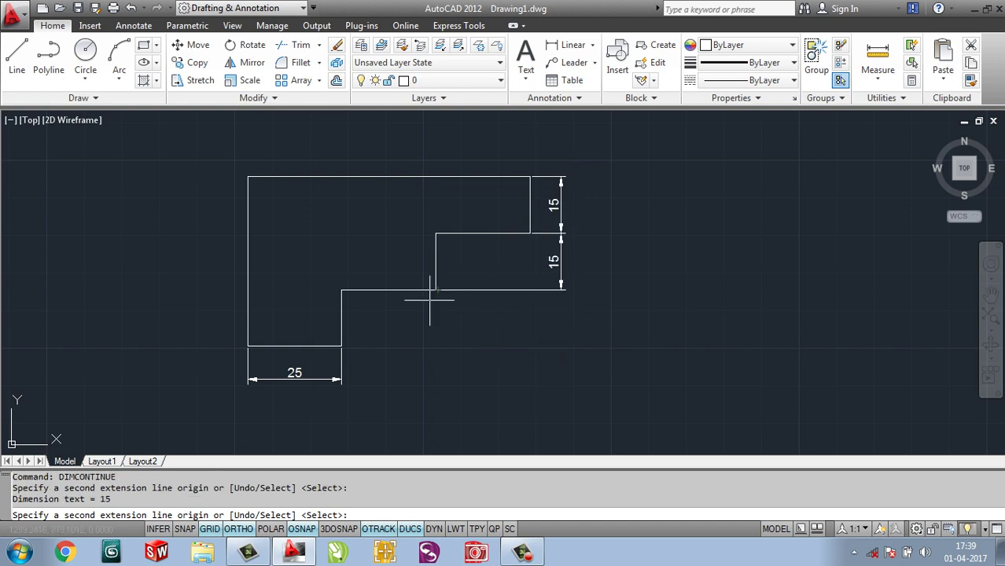
{"action": "left_click", "coordinate": [341, 346]}
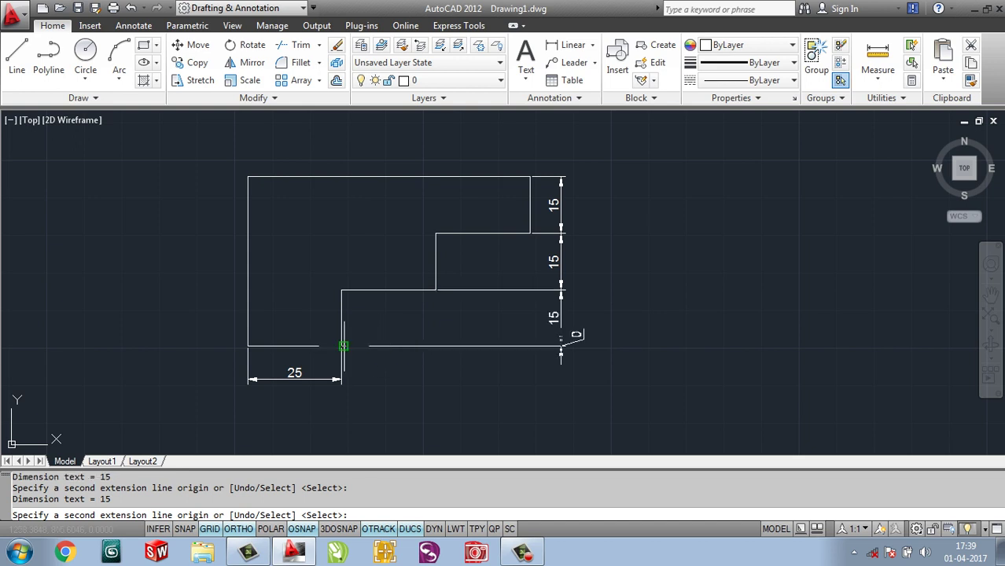
{"action": "key", "text": "Return"}
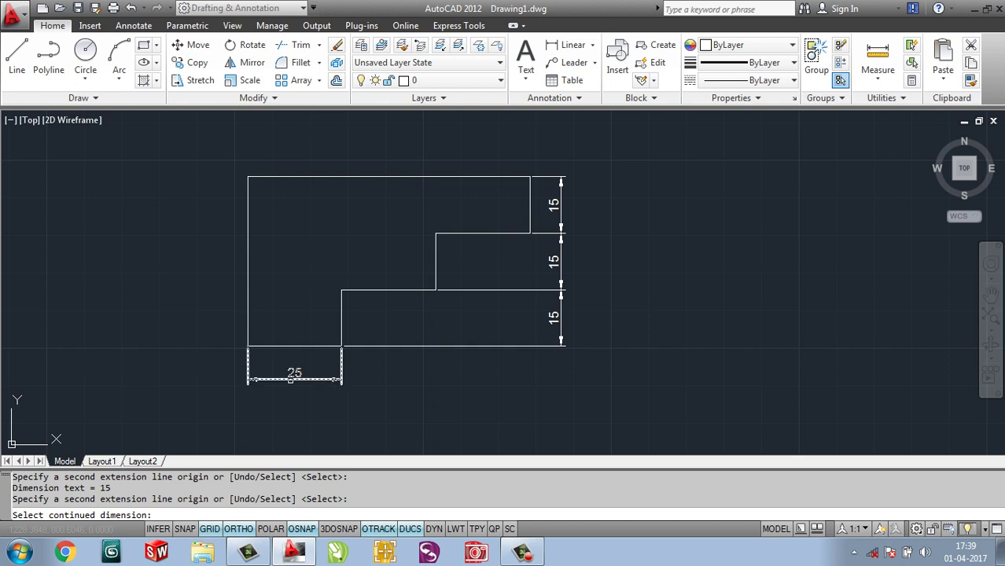
Continue from the bottom 25 dimension with two more 25 dimensions along the steps.
{"action": "left_click", "coordinate": [332, 380]}
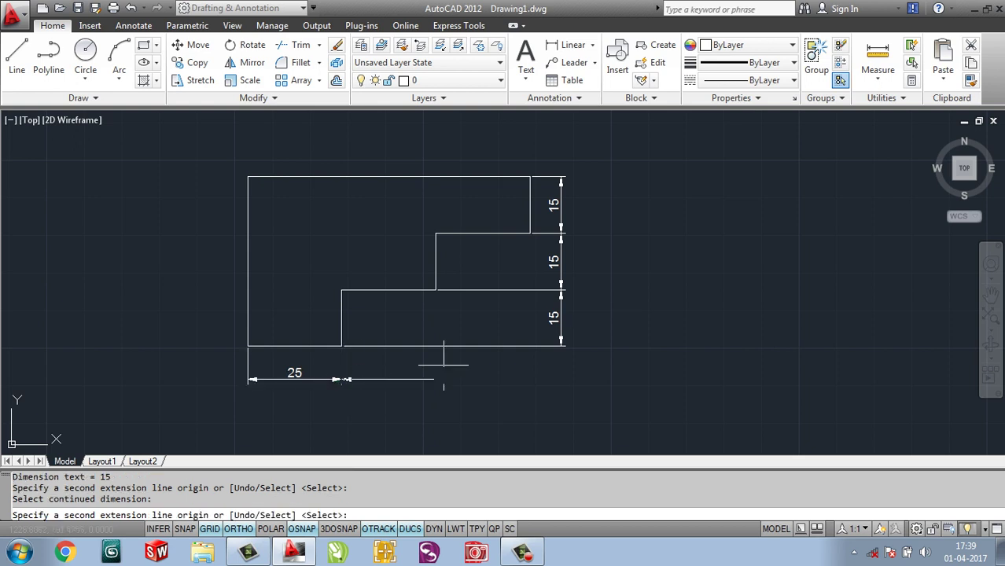
{"action": "left_click", "coordinate": [435, 290]}
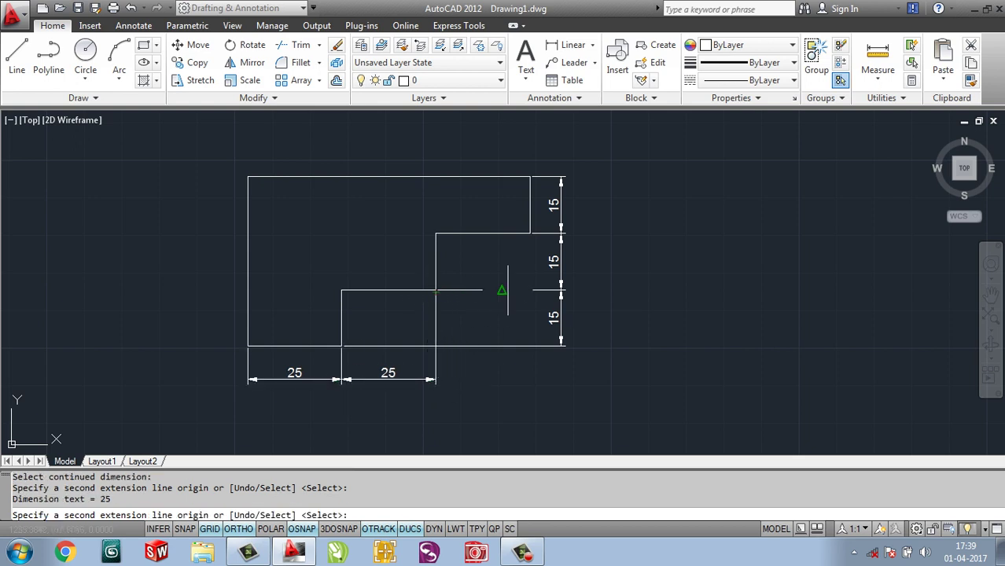
{"action": "left_click", "coordinate": [530, 233]}
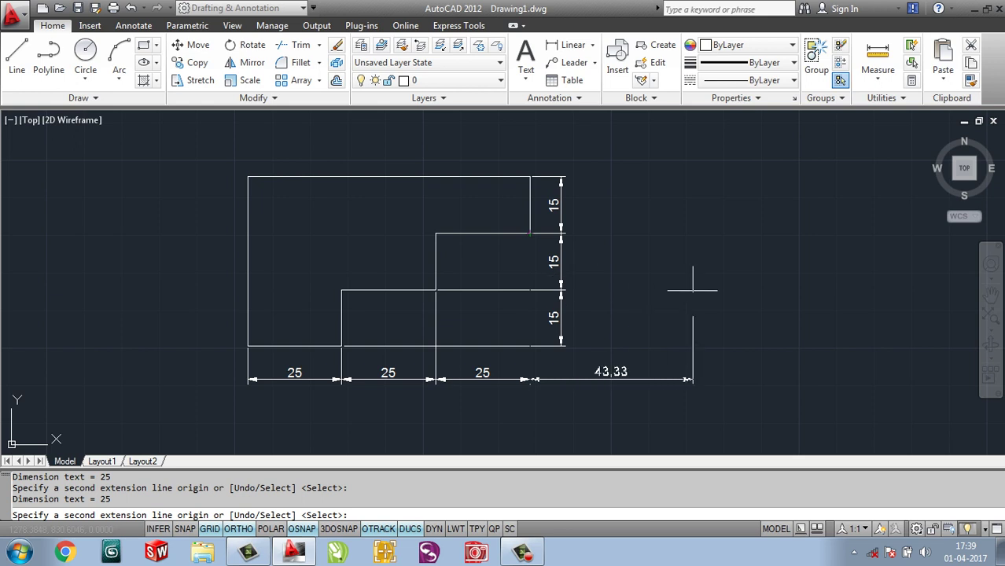
{"action": "key", "text": "Return"}
{"action": "middle_click_drag", "start_coordinate": [676, 307], "coordinate": [696, 289]}
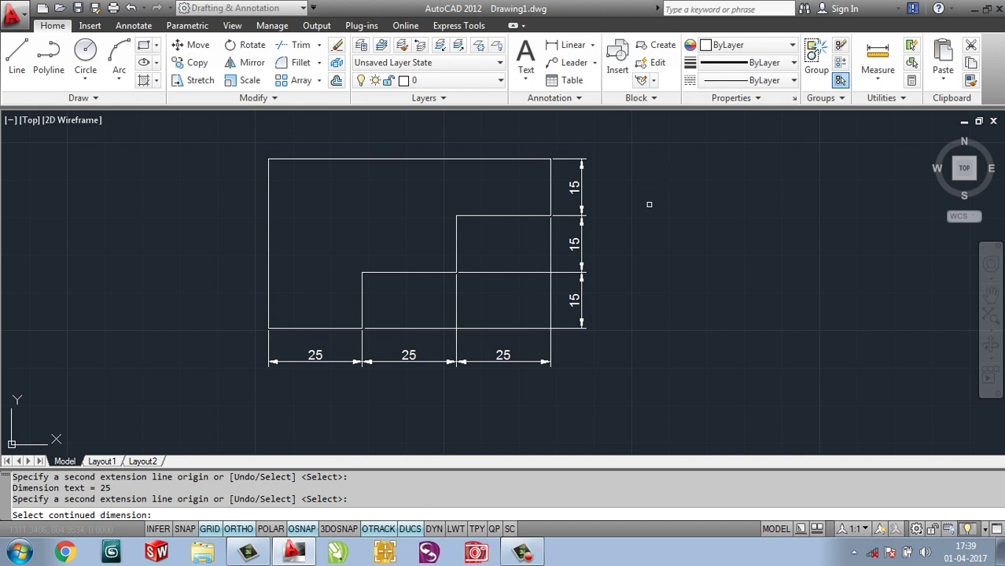
{"action": "middle_click_drag", "start_coordinate": [645, 265], "coordinate": [635, 281]}
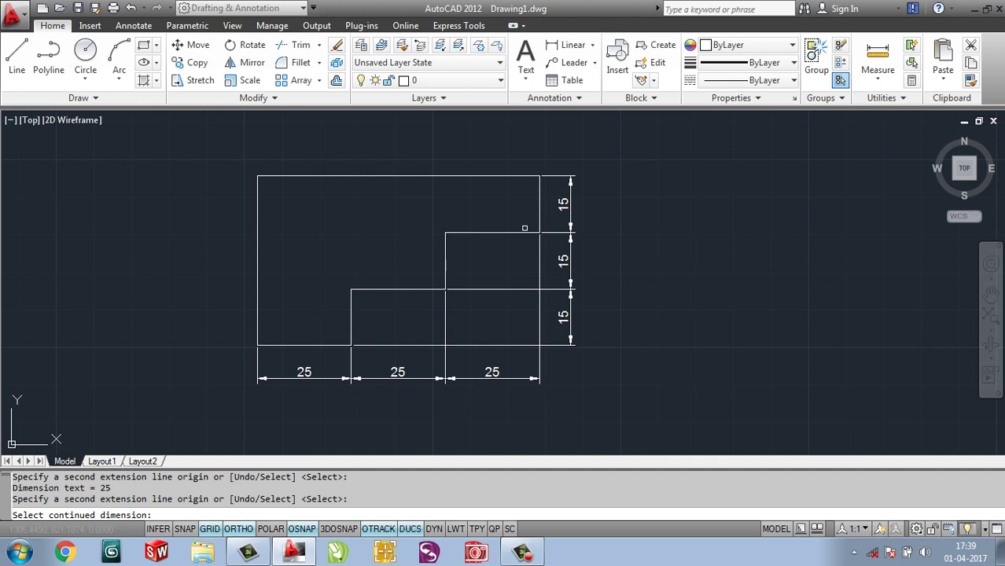
Continue from the last 25 with dimensions 82.82, 56.82 and 44.24 to the right.
{"action": "left_click", "coordinate": [516, 380]}
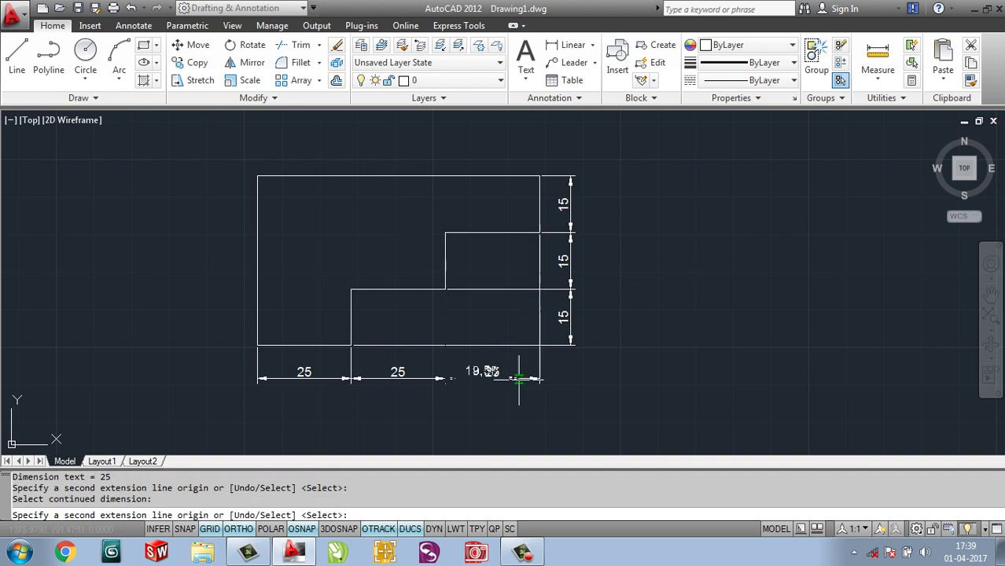
{"action": "left_click", "coordinate": [518, 380]}
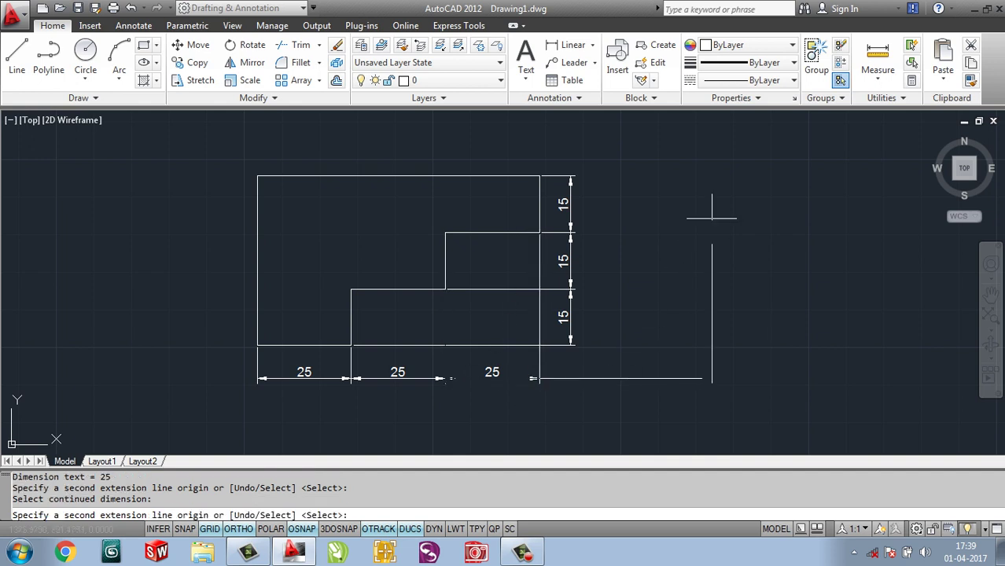
{"action": "left_click", "coordinate": [756, 237]}
{"action": "middle_click_drag", "start_coordinate": [808, 234], "coordinate": [521, 234]}
{"action": "left_click", "coordinate": [681, 248]}
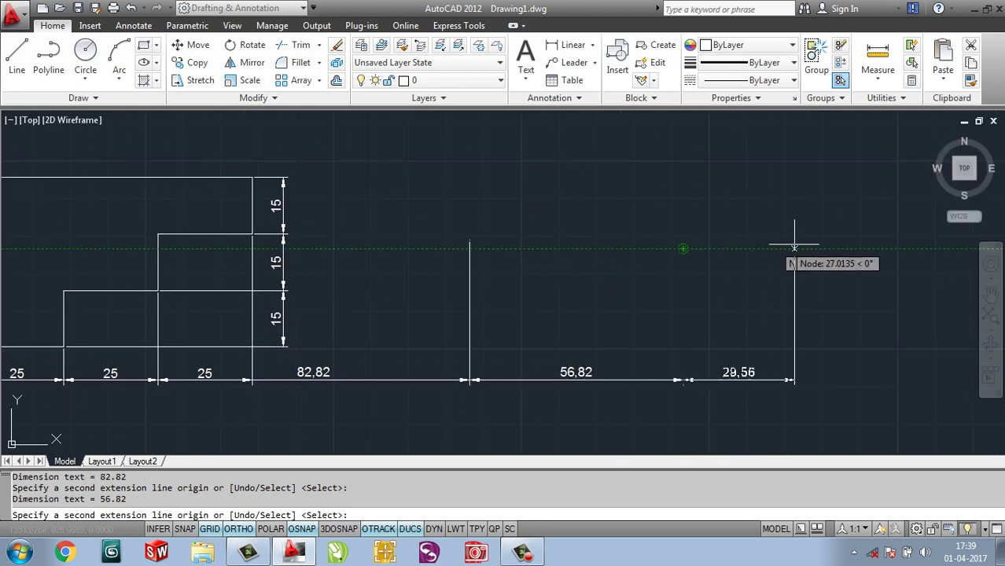
{"action": "left_click", "coordinate": [850, 249]}
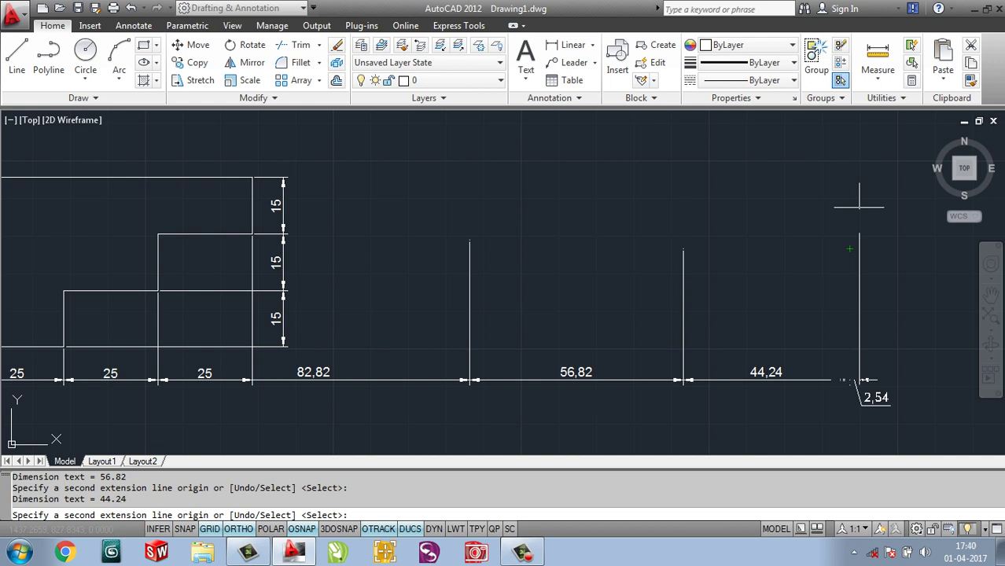
Erase the stray continued dimensions and the extra vertical lines.
{"action": "key", "text": "Escape"}
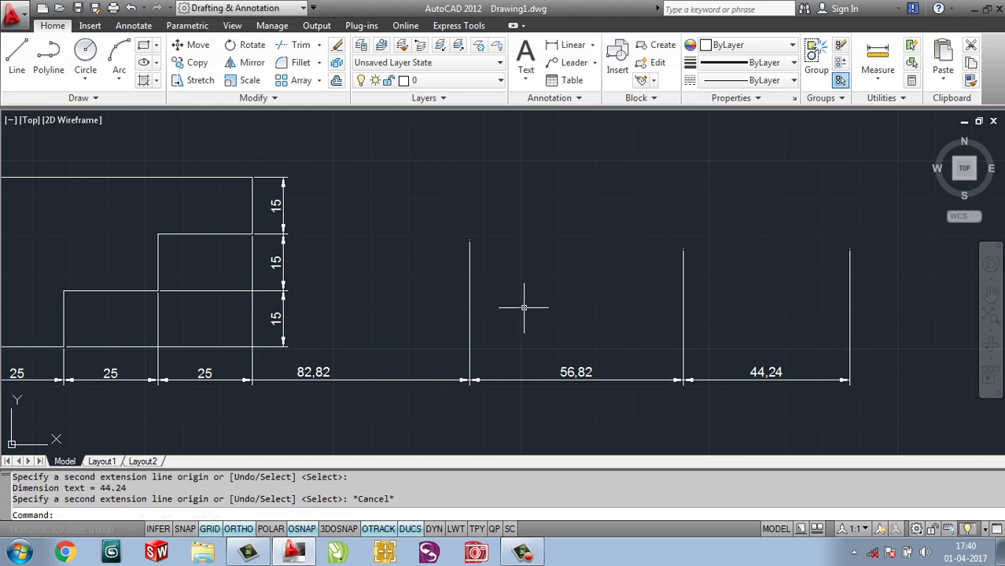
{"action": "scroll", "coordinate": [534, 315], "scroll_direction": "down", "scroll_amount": 6}
{"action": "scroll", "coordinate": [488, 330], "scroll_direction": "up", "scroll_amount": 3}
{"action": "scroll", "coordinate": [625, 332], "scroll_direction": "up", "scroll_amount": 3}
{"action": "left_click", "coordinate": [678, 400]}
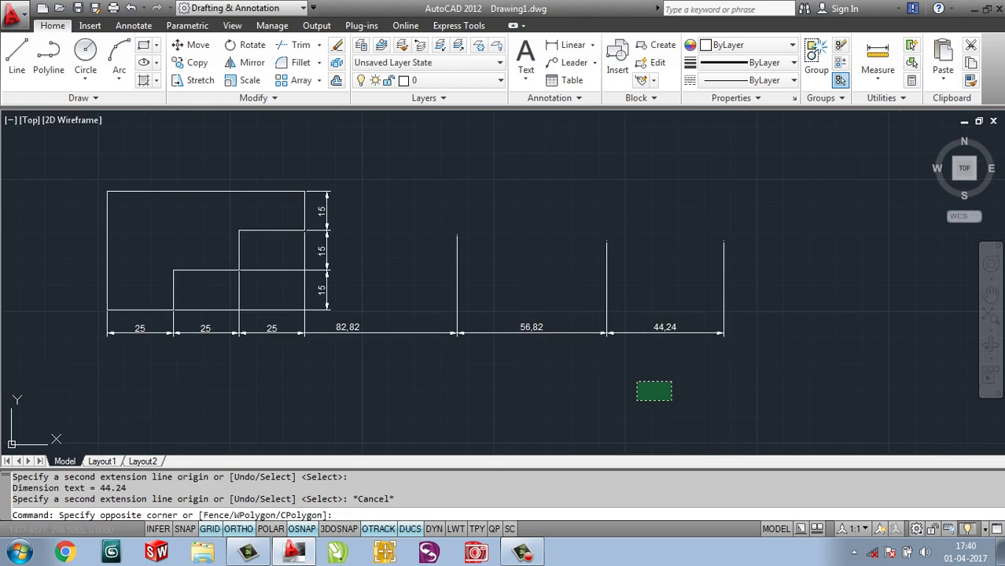
{"action": "left_click", "coordinate": [375, 235]}
{"action": "key", "text": "Delete"}
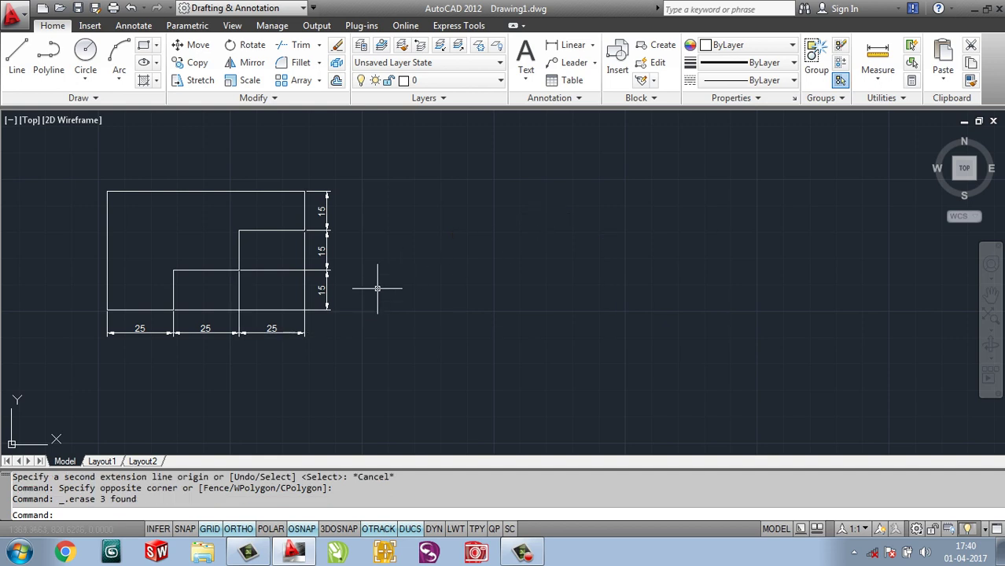
Erase the three 25 dimensions and the three vertical 15 dimensions.
{"action": "left_click", "coordinate": [302, 333]}
{"action": "key", "text": "Delete"}
{"action": "left_click", "coordinate": [343, 316]}
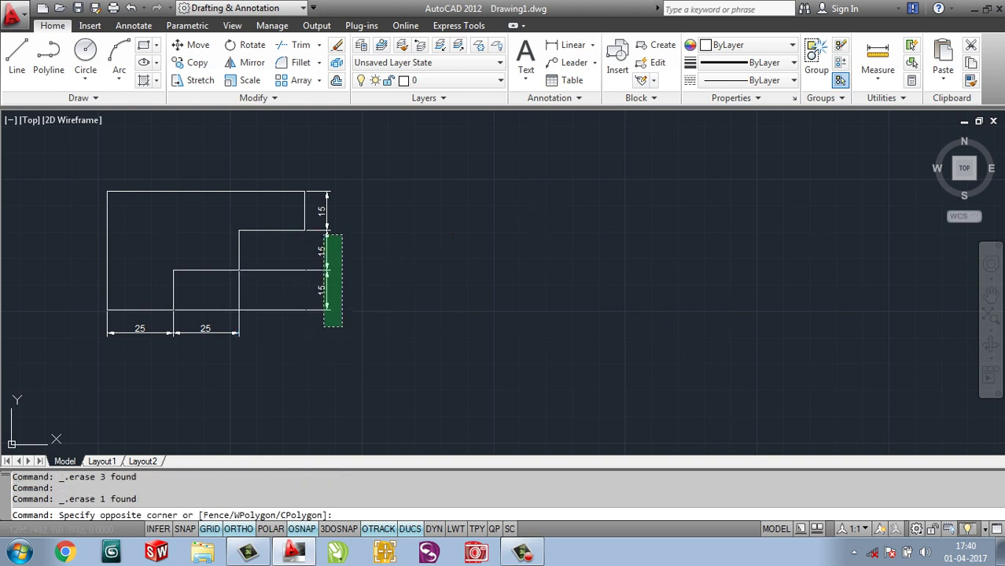
{"action": "left_click", "coordinate": [321, 183]}
{"action": "key", "text": "Delete"}
{"action": "left_click", "coordinate": [258, 351]}
{"action": "left_click", "coordinate": [130, 337]}
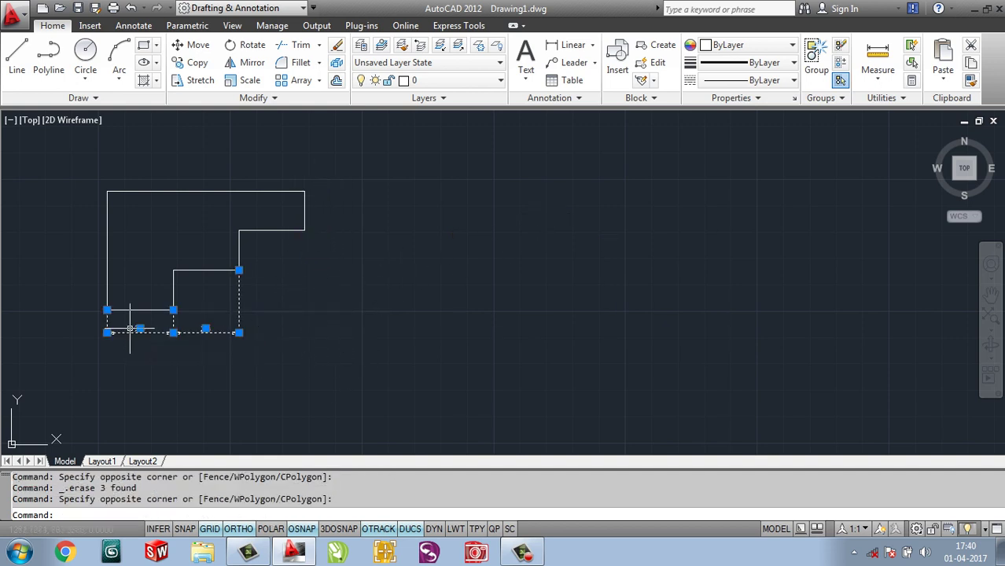
{"action": "key", "text": "Delete"}
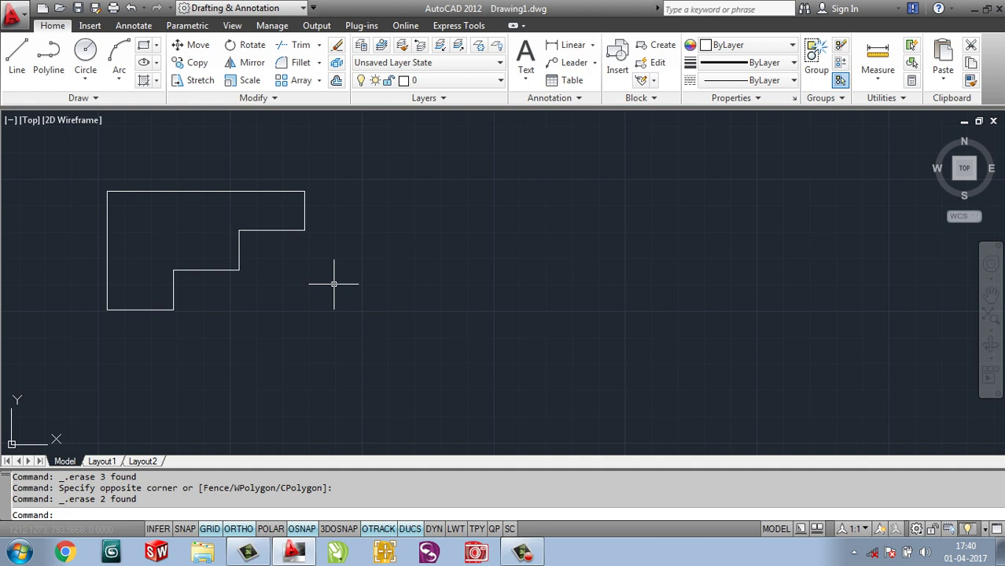
{"action": "left_click", "coordinate": [522, 552]}
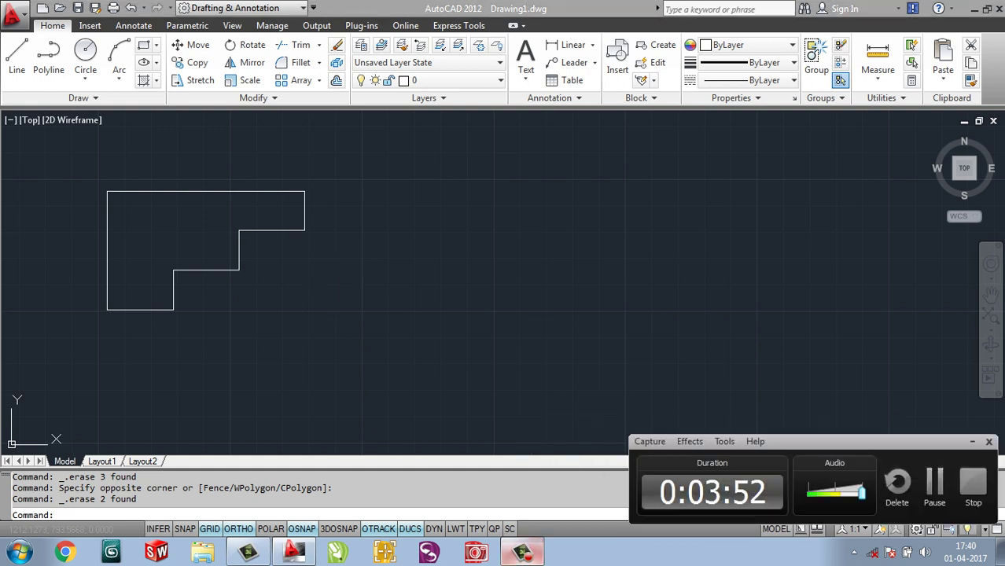
{"action": "left_click", "coordinate": [972, 441]}
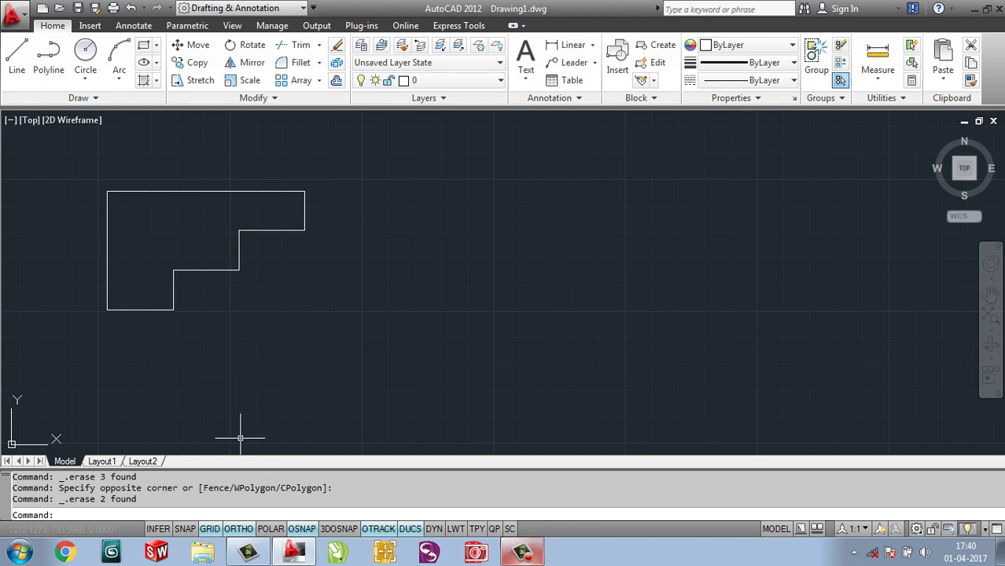
{"action": "left_click", "coordinate": [522, 553]}
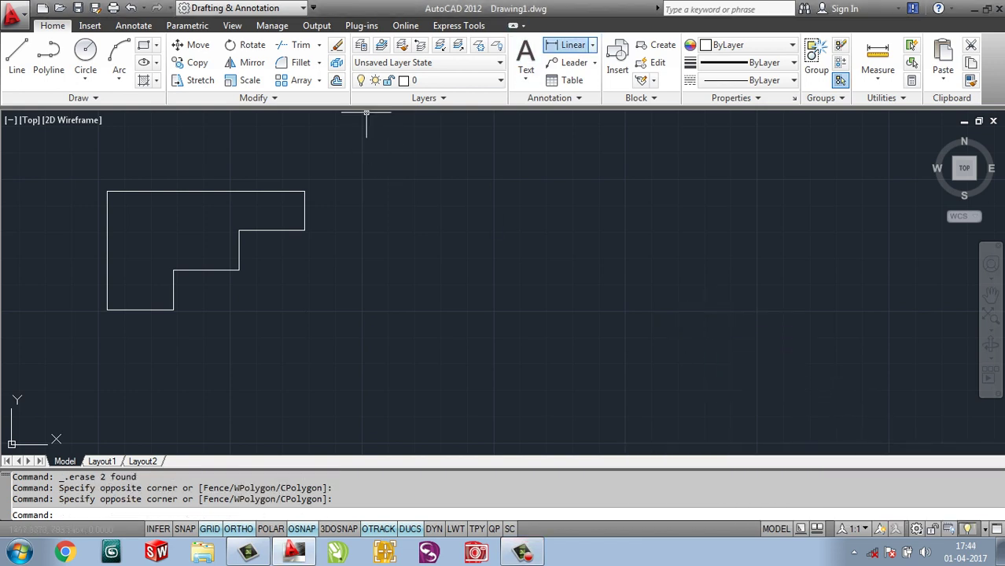
Place a 25 linear dimension from the profile's bottom-left corner to the first step corner.
{"action": "left_click", "coordinate": [567, 45]}
{"action": "left_click", "coordinate": [107, 309]}
{"action": "left_click", "coordinate": [173, 309]}
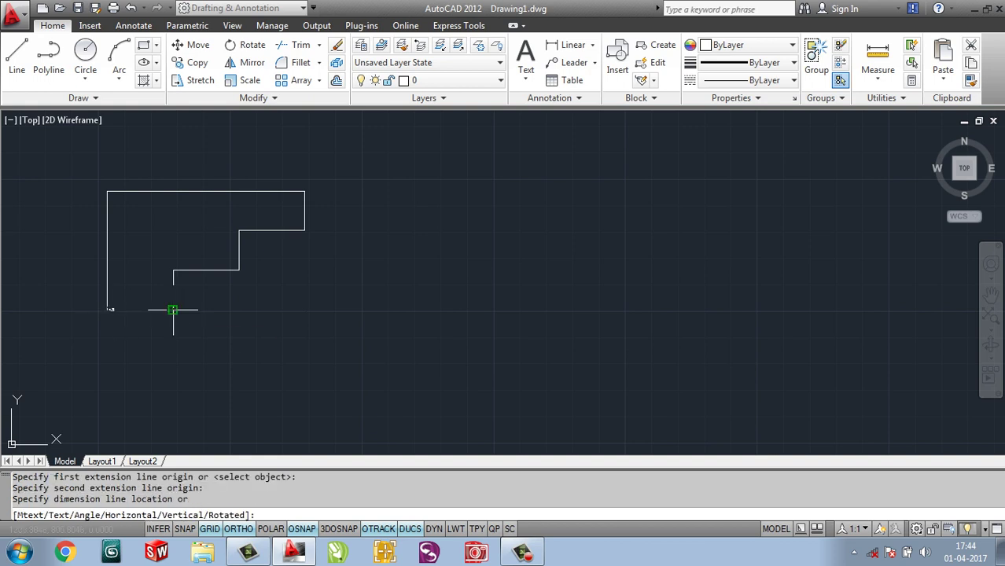
{"action": "left_click", "coordinate": [159, 322]}
{"action": "scroll", "coordinate": [179, 291], "scroll_direction": "up", "scroll_amount": 2}
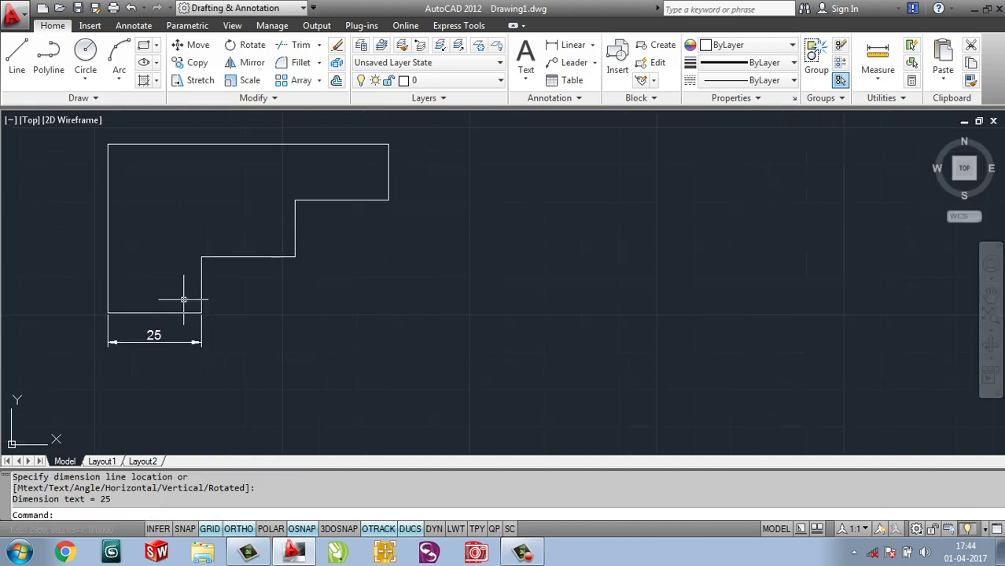
{"action": "middle_click_drag", "start_coordinate": [206, 342], "coordinate": [240, 322]}
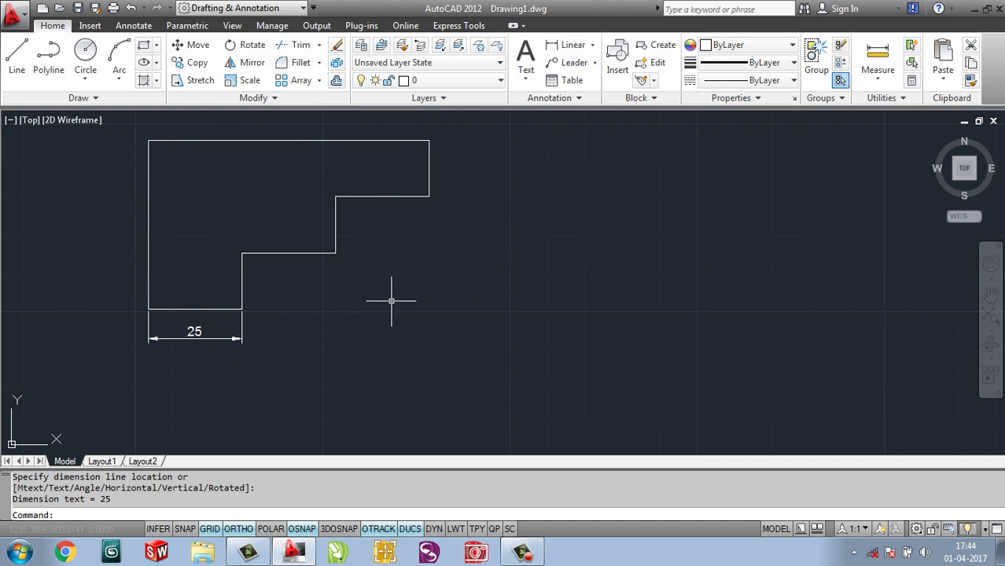
Add 50 and 75 baseline dimensions from the same origin with DIMBASE.
{"action": "type", "text": "DIMb"}
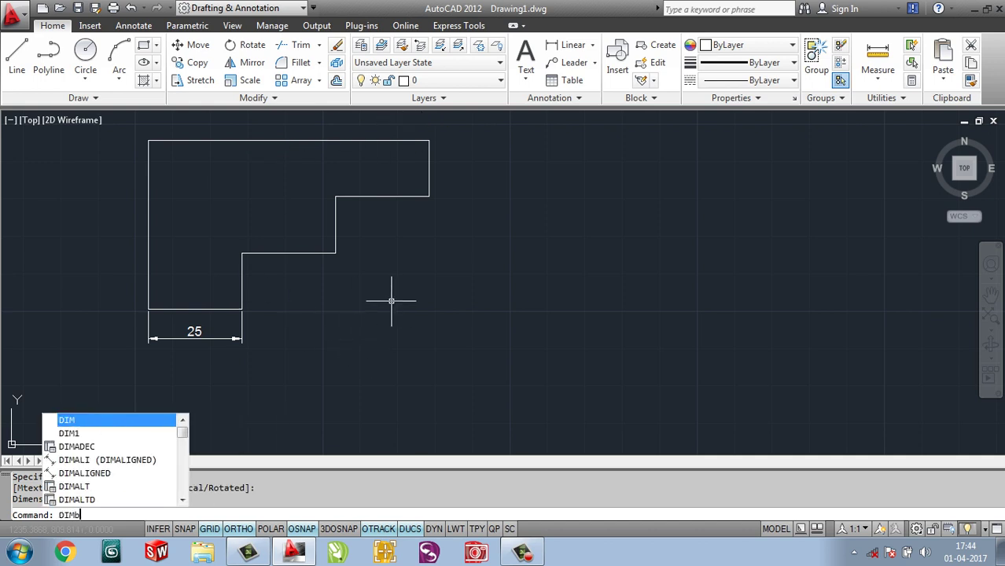
{"action": "type", "text": "ase"}
{"action": "key", "text": "Return"}
{"action": "left_click", "coordinate": [336, 253]}
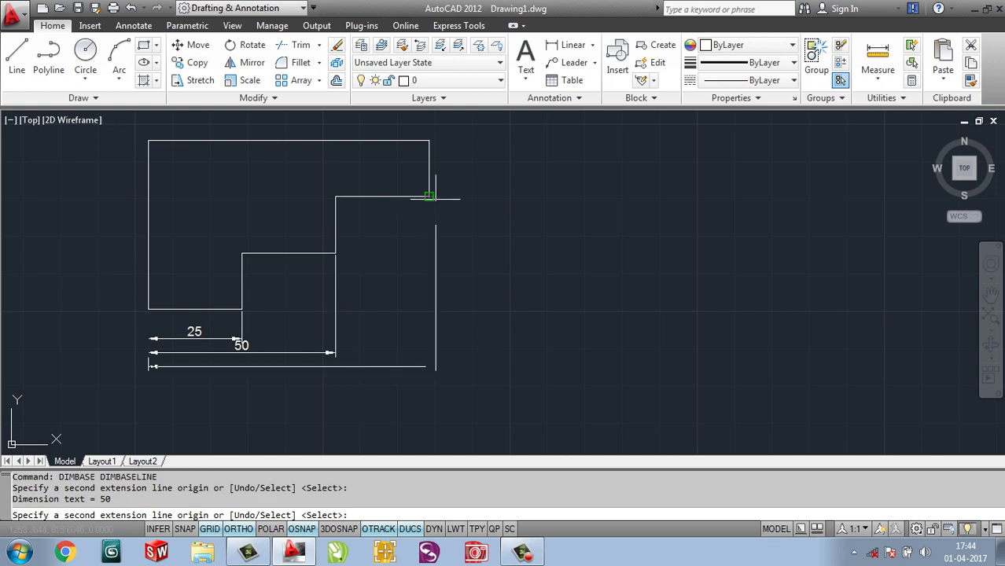
{"action": "left_click", "coordinate": [428, 196]}
{"action": "key", "text": "Escape"}
{"action": "middle_click_drag", "start_coordinate": [445, 301], "coordinate": [535, 274]}
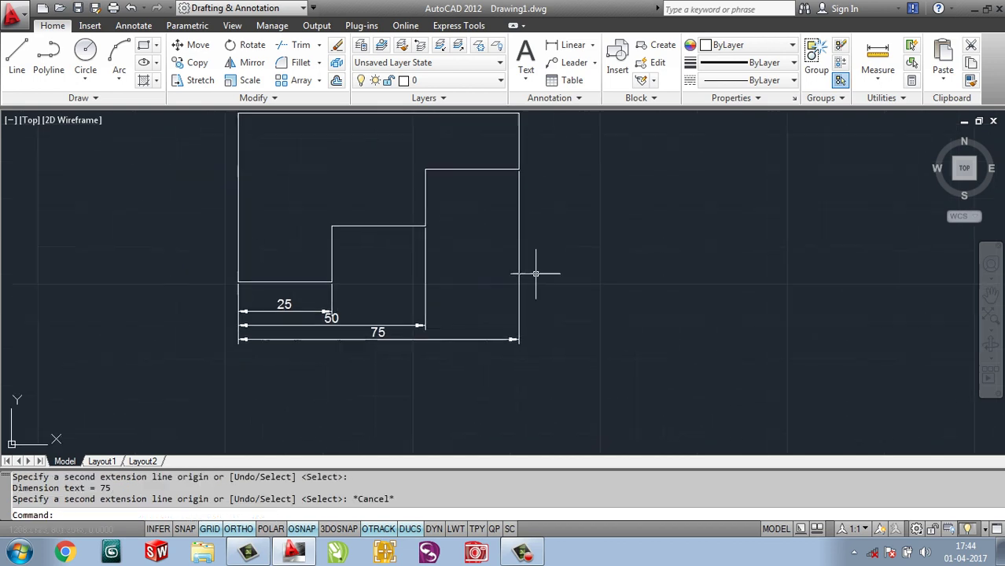
{"action": "scroll", "coordinate": [291, 303], "scroll_direction": "up", "scroll_amount": 3}
{"action": "middle_click_drag", "start_coordinate": [292, 303], "coordinate": [307, 294]}
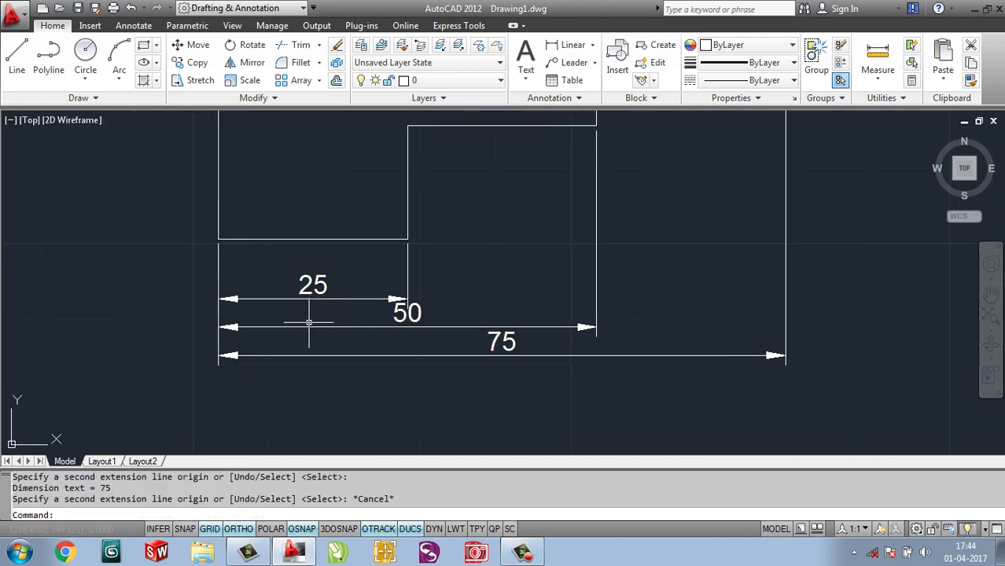
{"action": "left_click", "coordinate": [307, 297]}
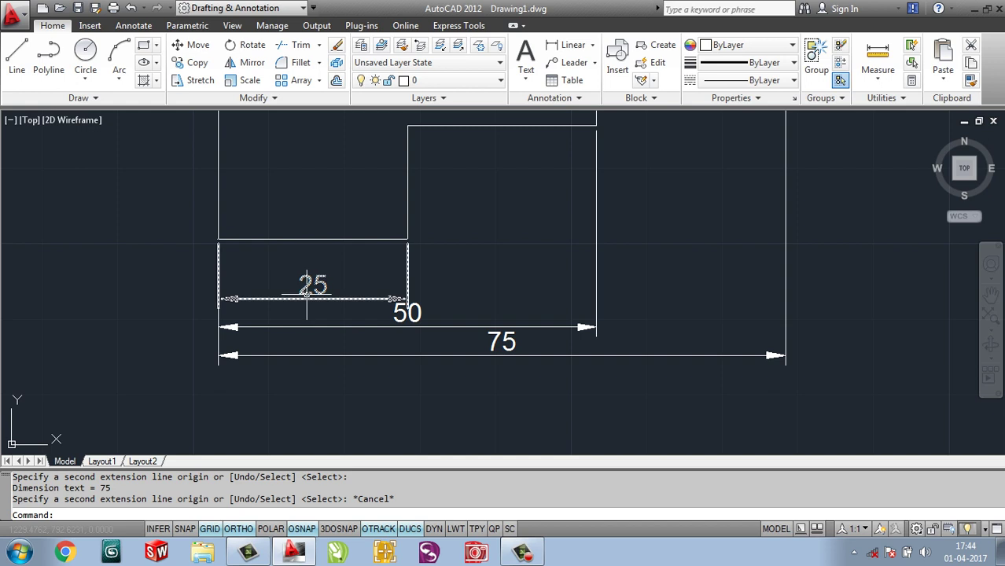
{"action": "type", "text": "d"}
{"action": "key", "text": "Return"}
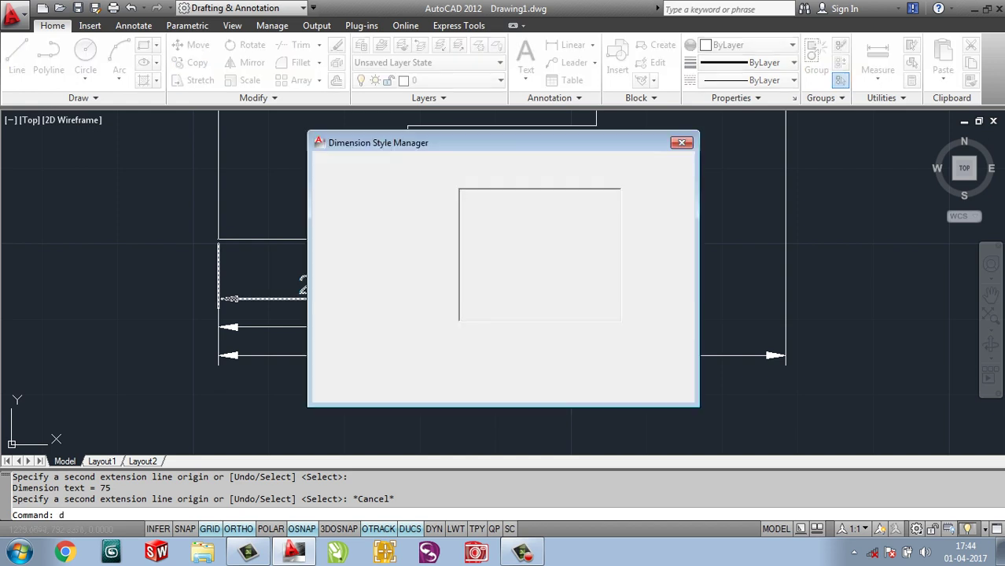
{"action": "key", "text": "alt+m"}
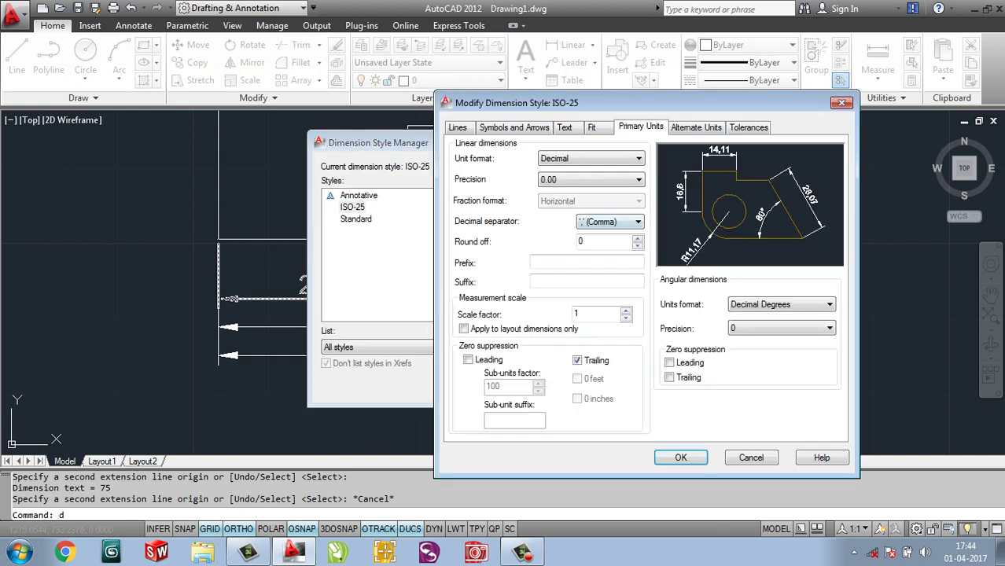
{"action": "left_click", "coordinate": [457, 126]}
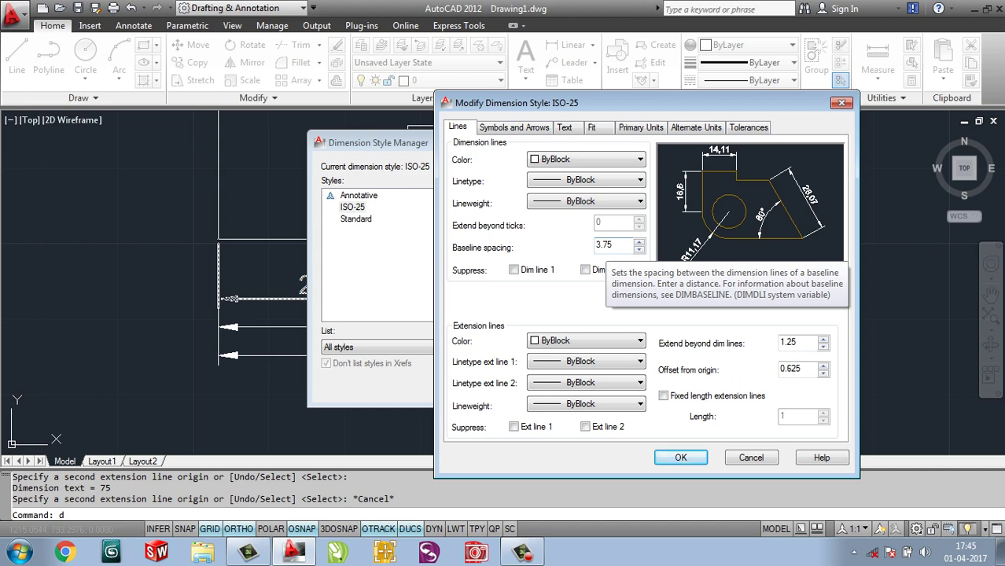
{"action": "left_click", "coordinate": [842, 102]}
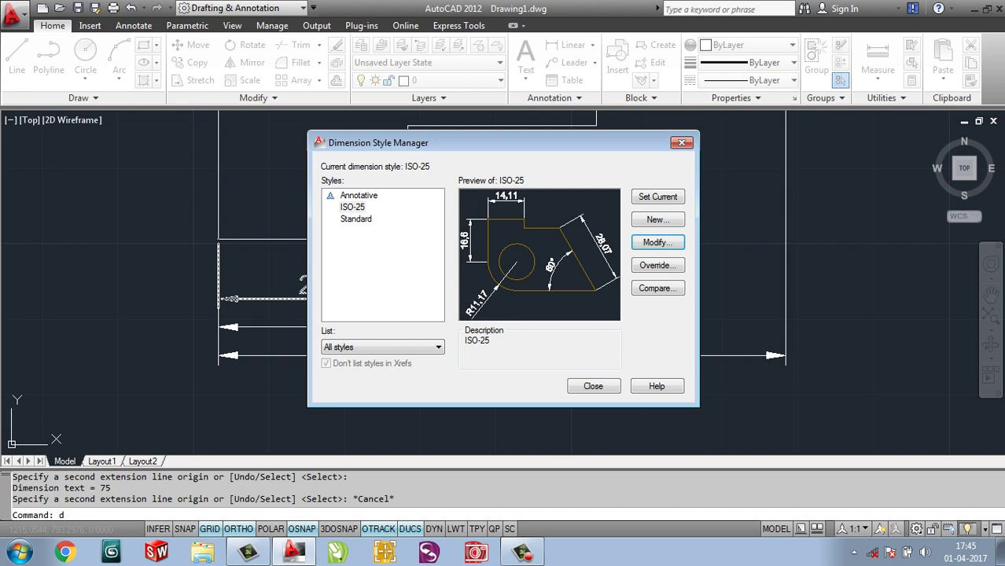
{"action": "left_click", "coordinate": [593, 386]}
Space the 50 dimension 5 units from the 25 dimension using DIMSPACE.
{"action": "middle_click_drag", "start_coordinate": [632, 381], "coordinate": [703, 367]}
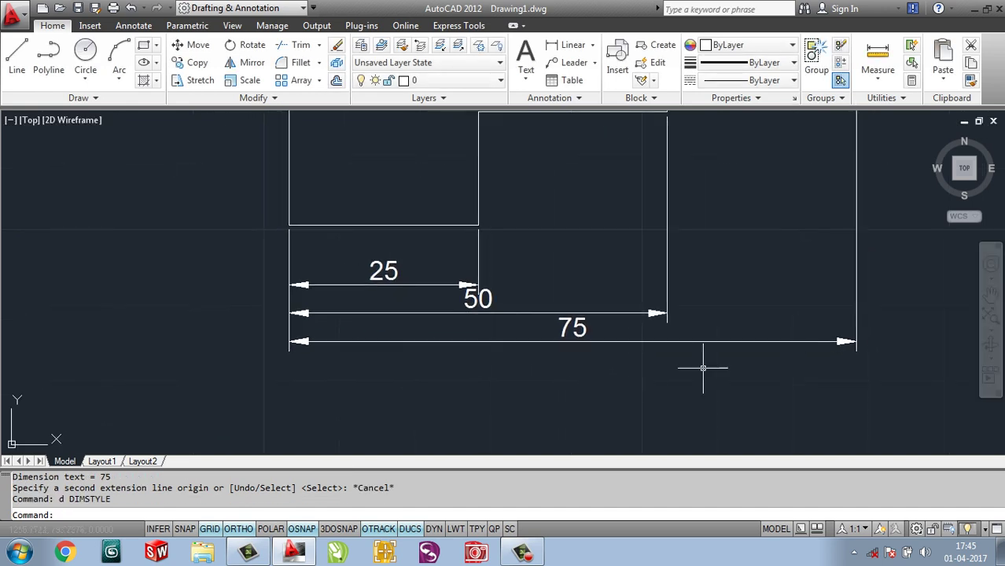
{"action": "type", "text": "DI"}
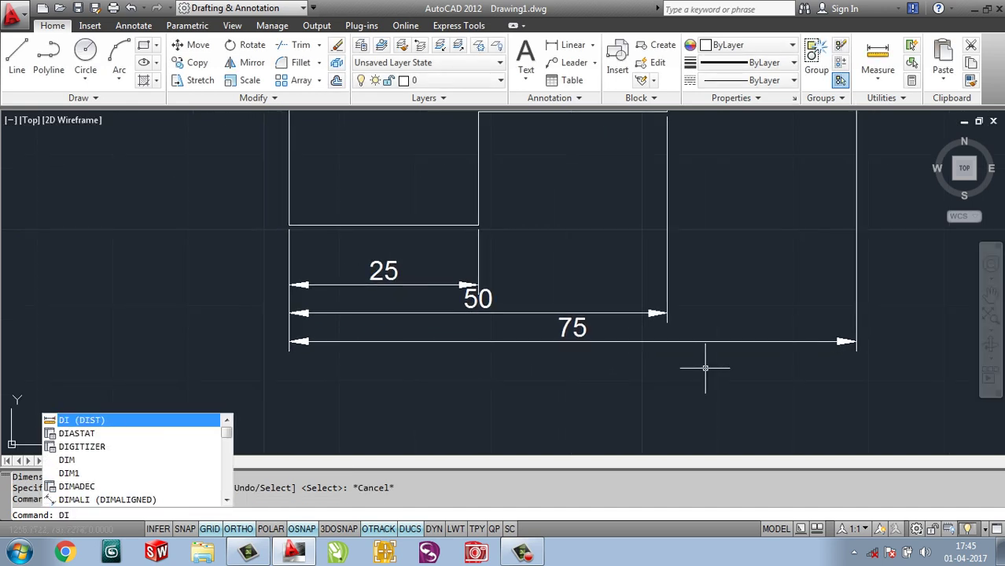
{"action": "type", "text": "MS"}
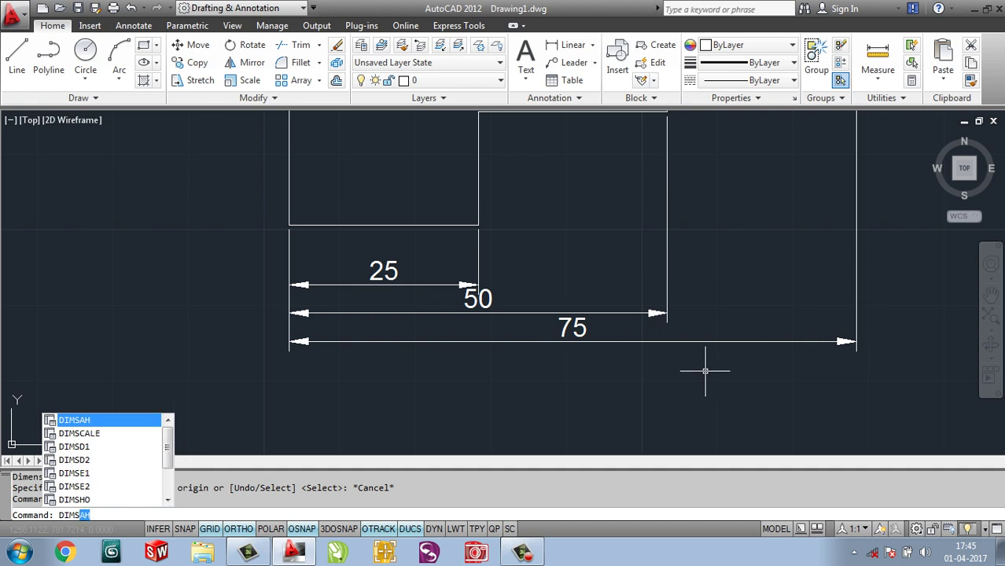
{"action": "type", "text": "P"}
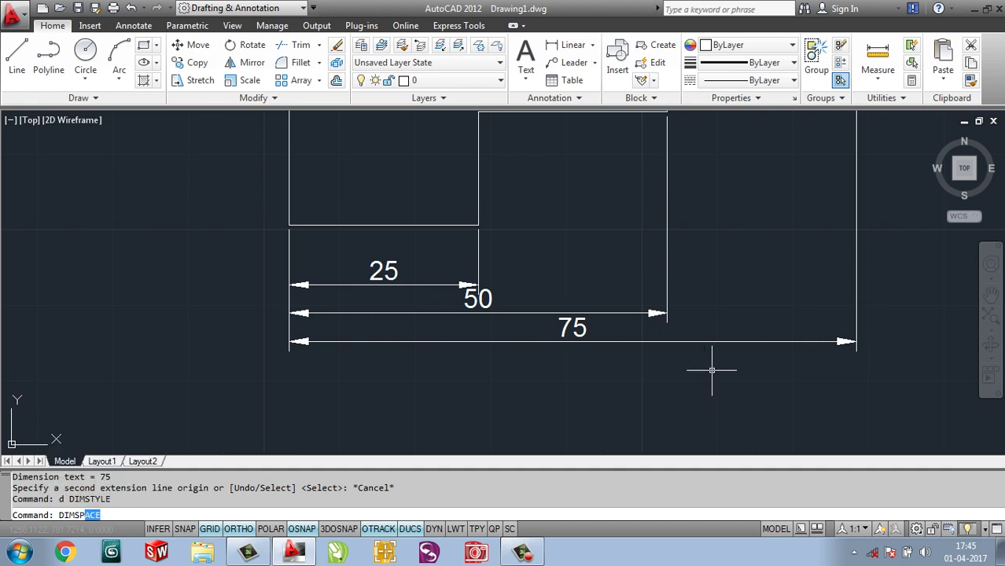
{"action": "key", "text": "Return"}
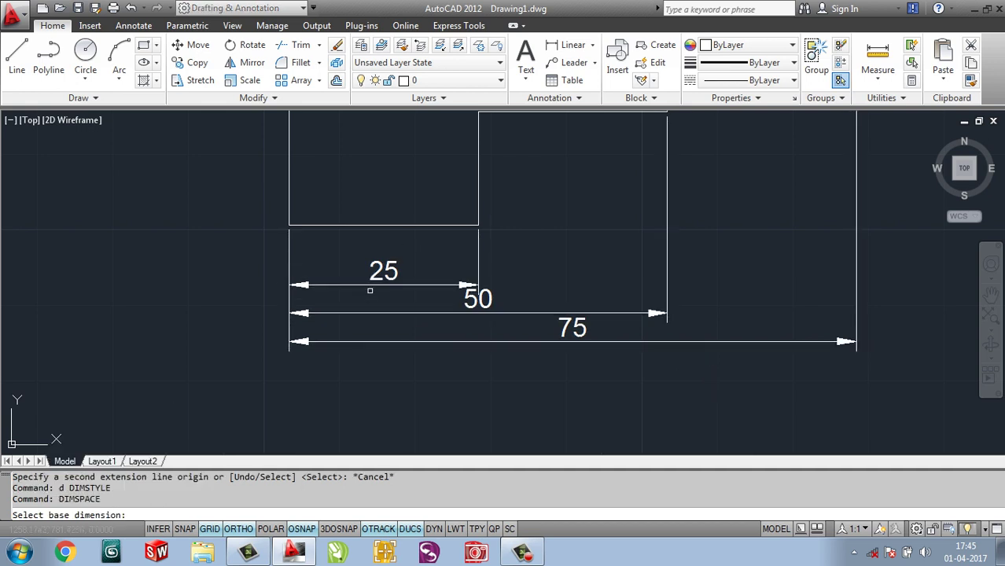
{"action": "left_click", "coordinate": [366, 285]}
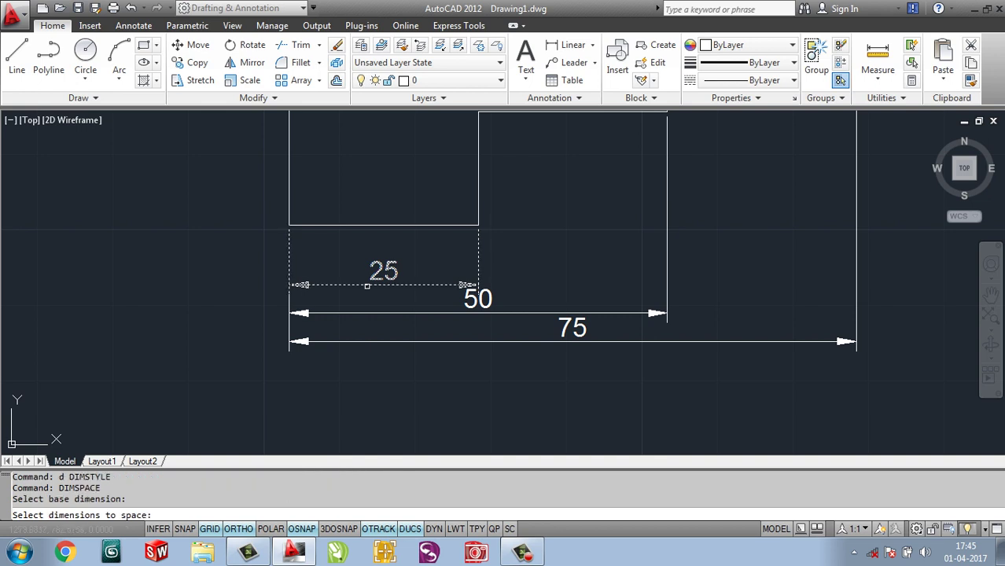
{"action": "key", "text": "Return"}
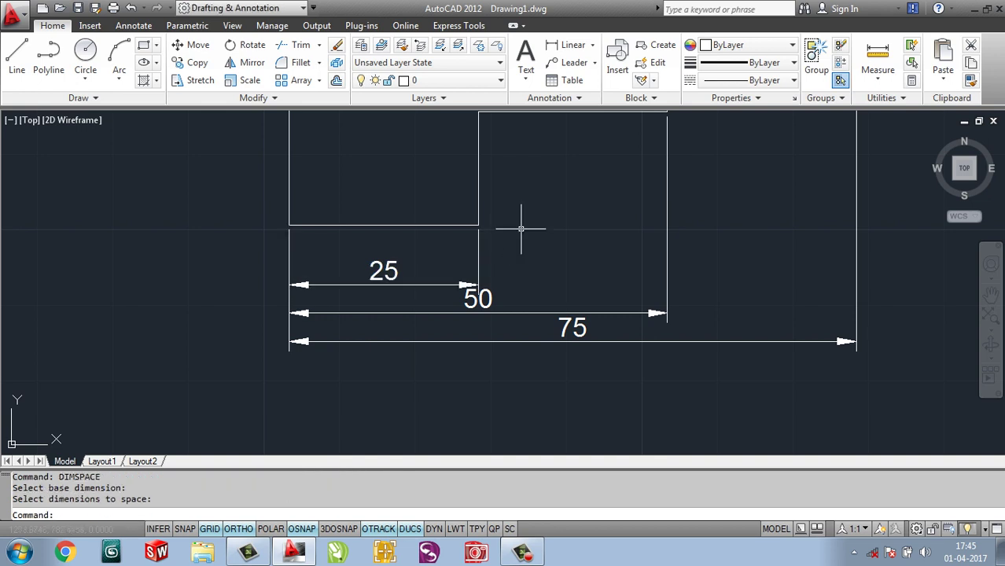
{"action": "key", "text": "Return"}
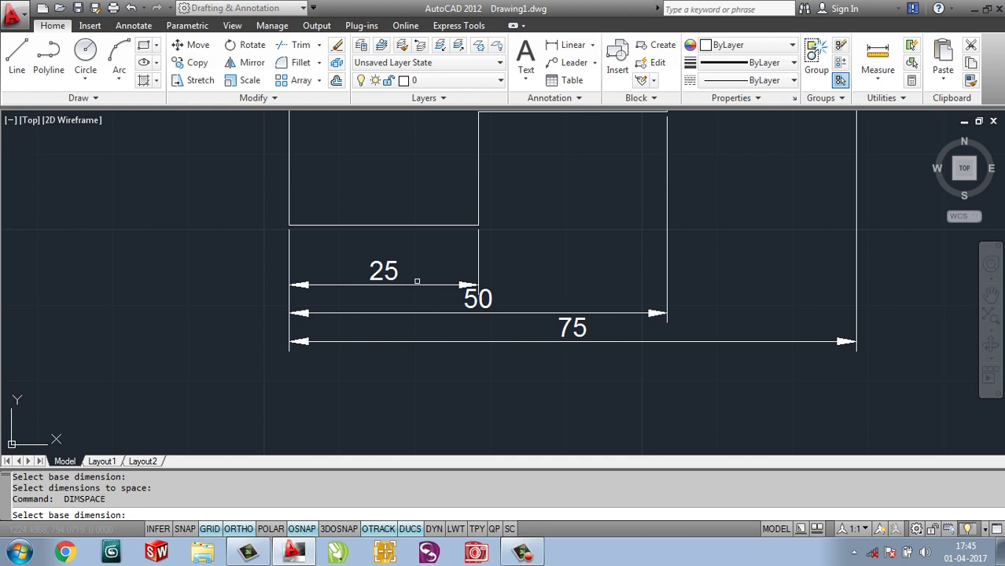
{"action": "left_click", "coordinate": [416, 280]}
{"action": "left_click", "coordinate": [413, 283]}
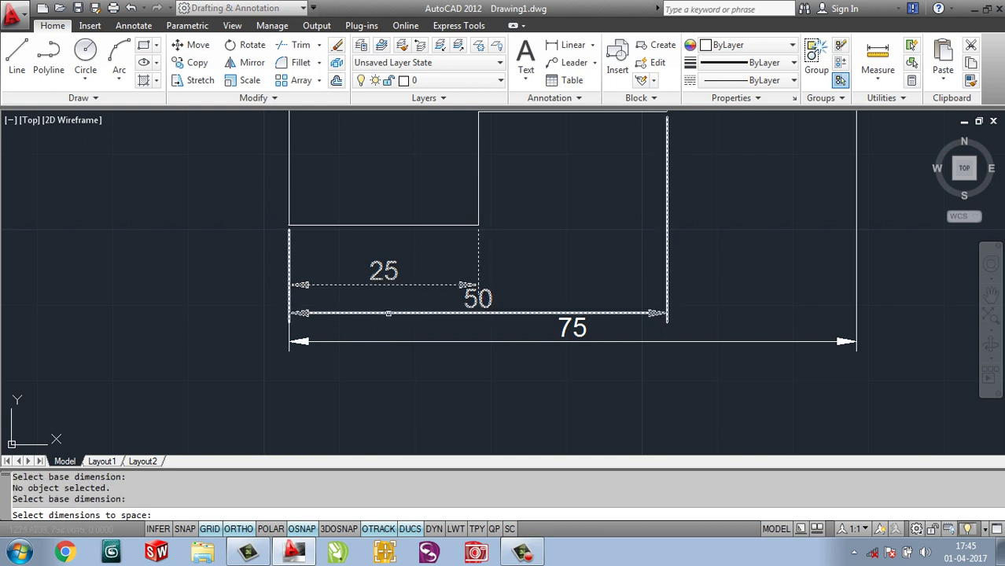
{"action": "left_click", "coordinate": [389, 312]}
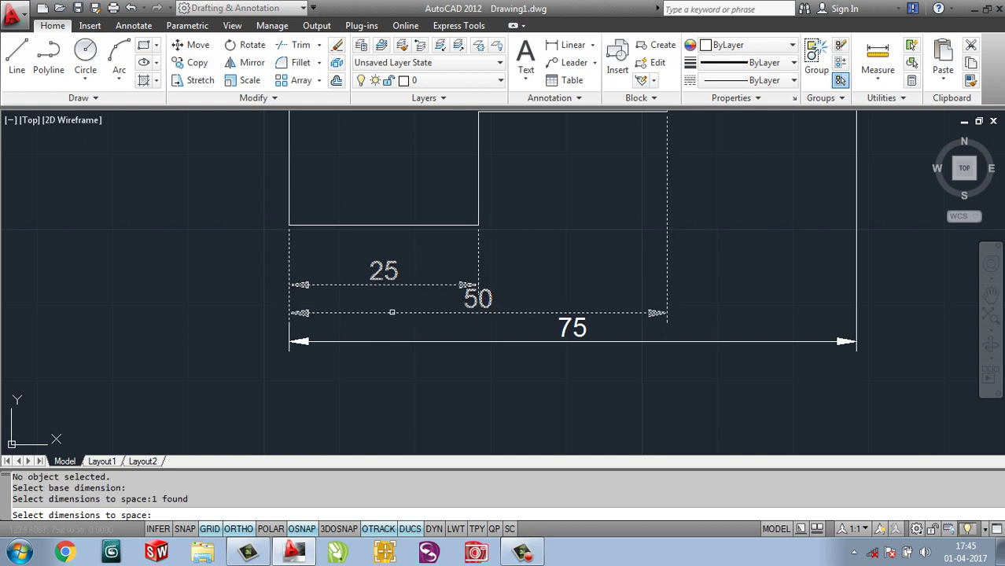
{"action": "key", "text": "Return"}
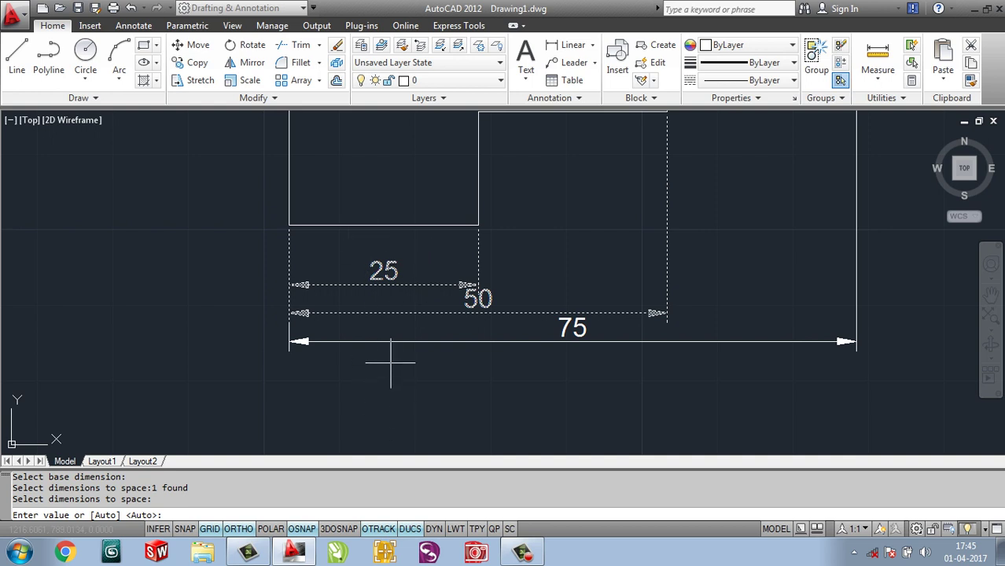
{"action": "type", "text": "5"}
{"action": "key", "text": "Return"}
{"action": "key", "text": "Return"}
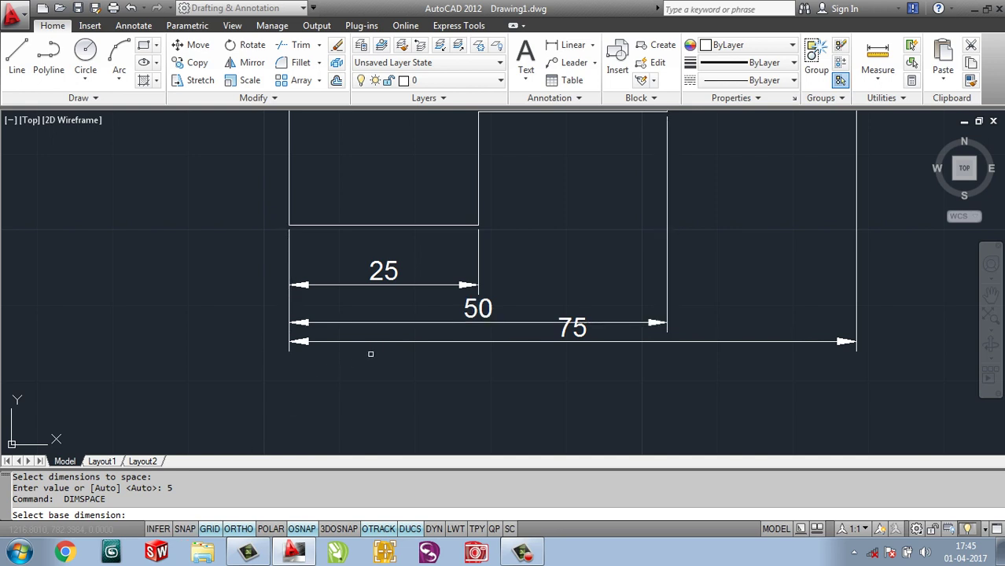
Space the 75 dimension 5 units from the 50 dimension.
{"action": "left_click", "coordinate": [385, 322]}
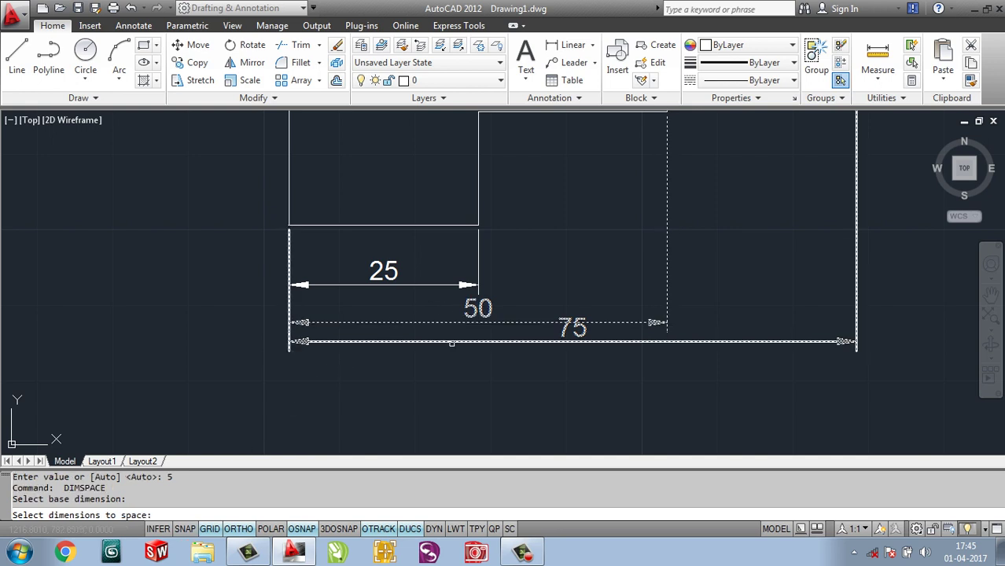
{"action": "left_click", "coordinate": [454, 341]}
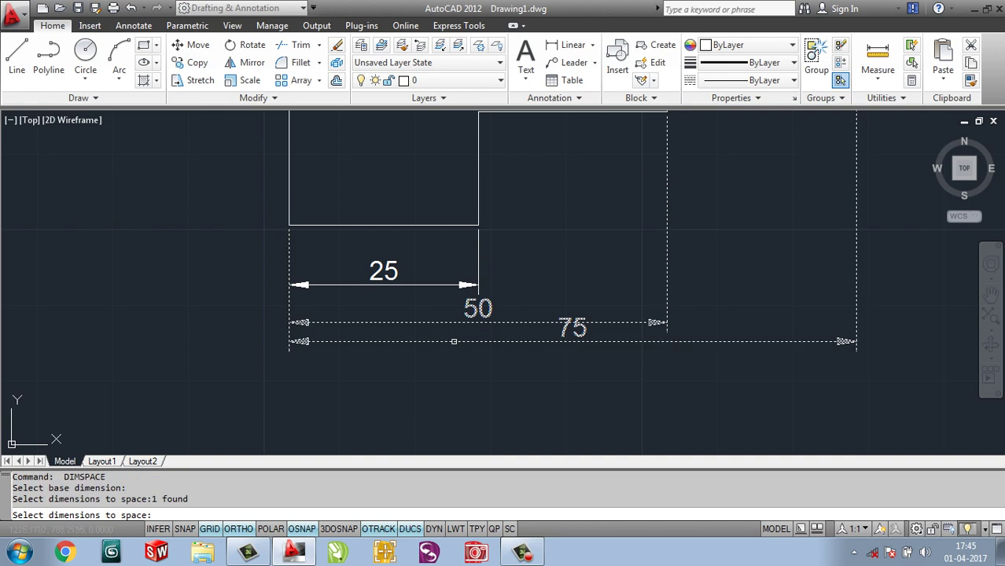
{"action": "key", "text": "Return"}
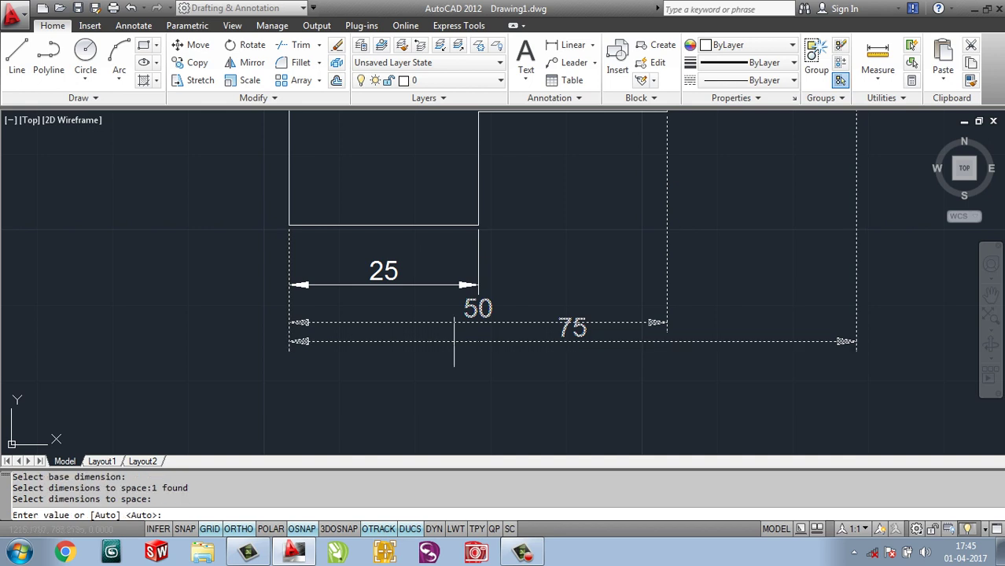
{"action": "type", "text": "5"}
{"action": "key", "text": "Return"}
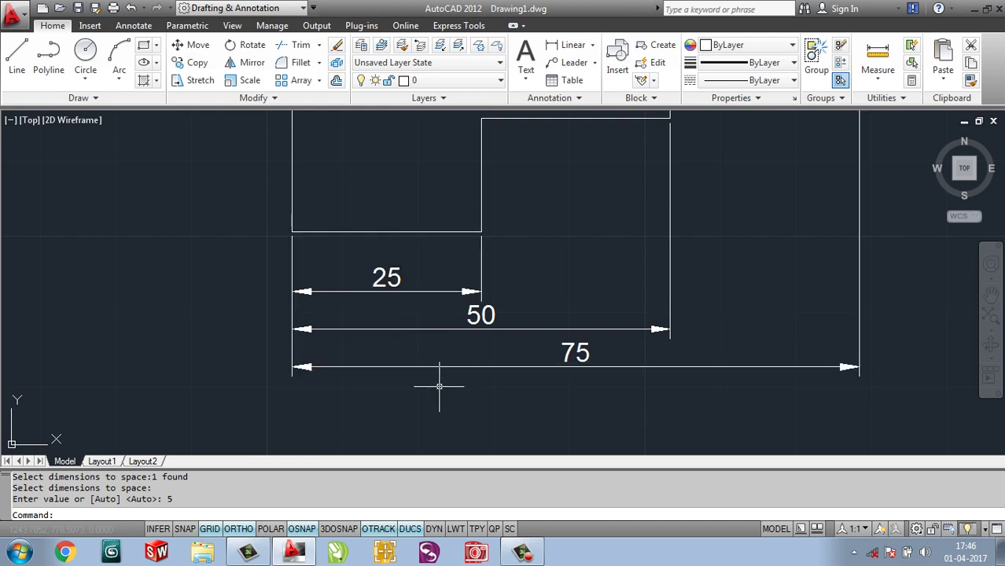
Add a vertical 5 dimension between the left ends of the 25 and 50 dimension lines.
{"action": "scroll", "coordinate": [432, 366], "scroll_direction": "down", "scroll_amount": 2}
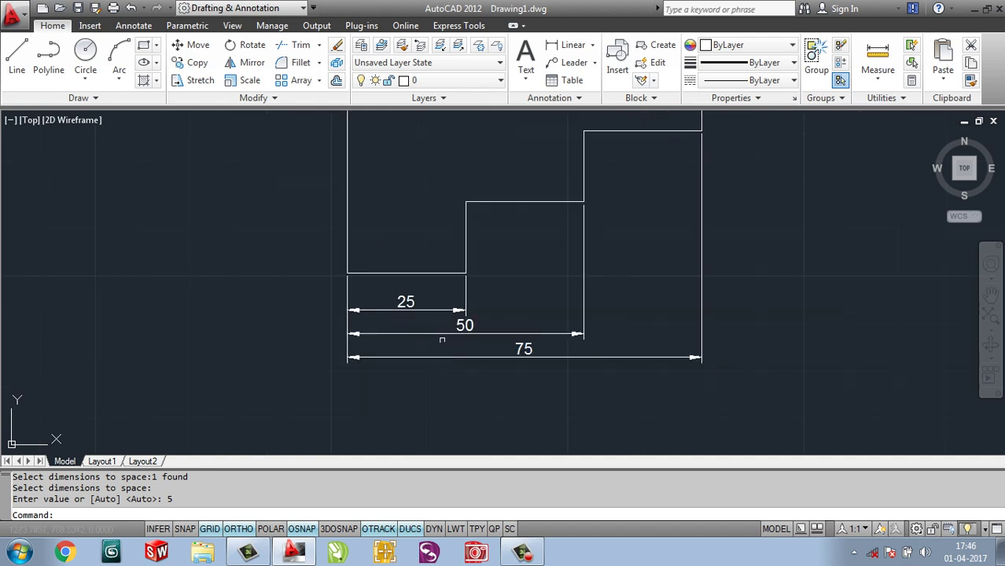
{"action": "mouse_move", "coordinate": [655, 317]}
{"action": "middle_mouse_down"}
{"action": "mouse_move", "coordinate": [457, 358]}
{"action": "mouse_move", "coordinate": [468, 323]}
{"action": "middle_mouse_up"}
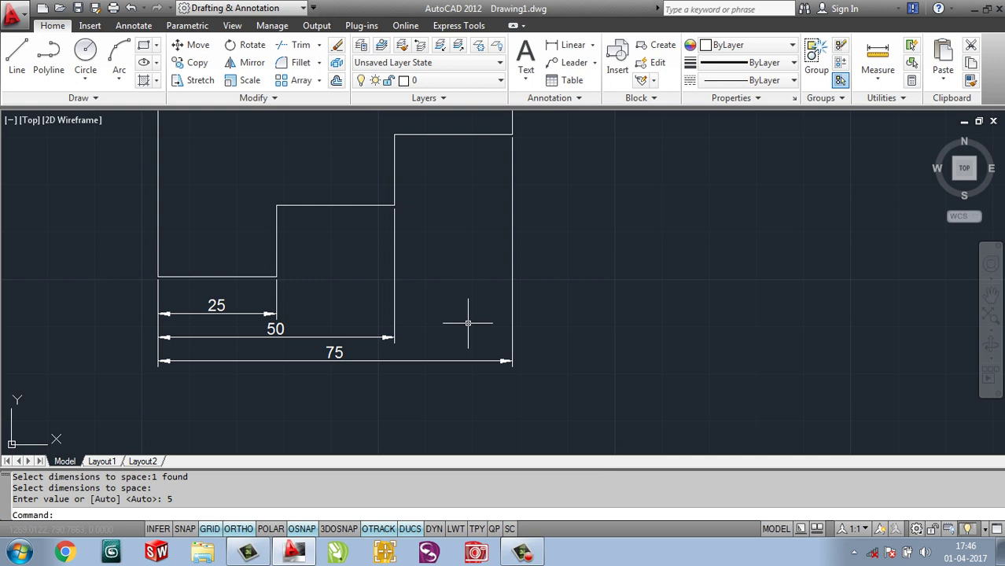
{"action": "middle_click_drag", "start_coordinate": [480, 295], "coordinate": [588, 253]}
{"action": "left_click", "coordinate": [573, 45]}
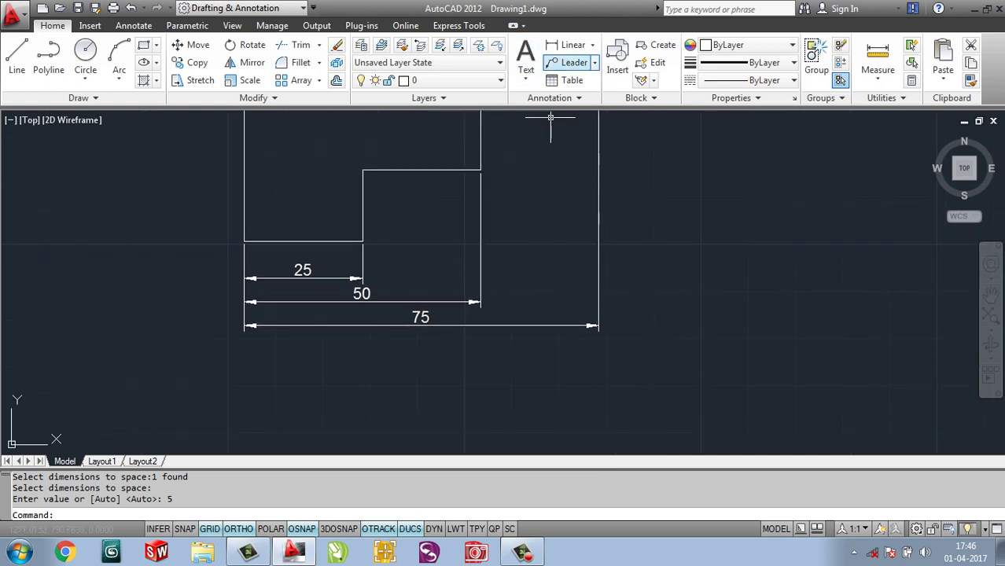
{"action": "scroll", "coordinate": [269, 285], "scroll_direction": "up", "scroll_amount": 2}
{"action": "scroll", "coordinate": [267, 275], "scroll_direction": "up", "scroll_amount": 2}
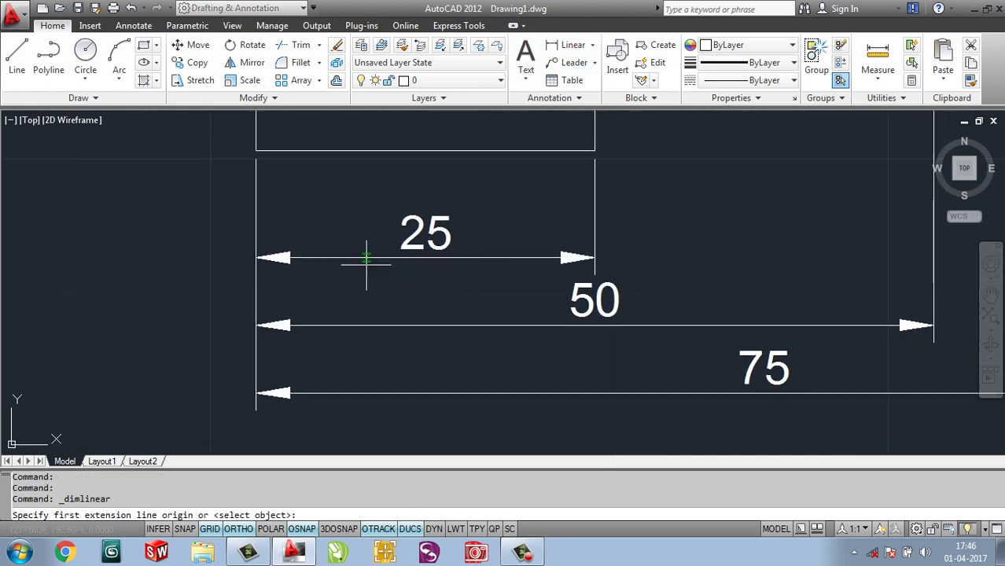
{"action": "left_click", "coordinate": [254, 258]}
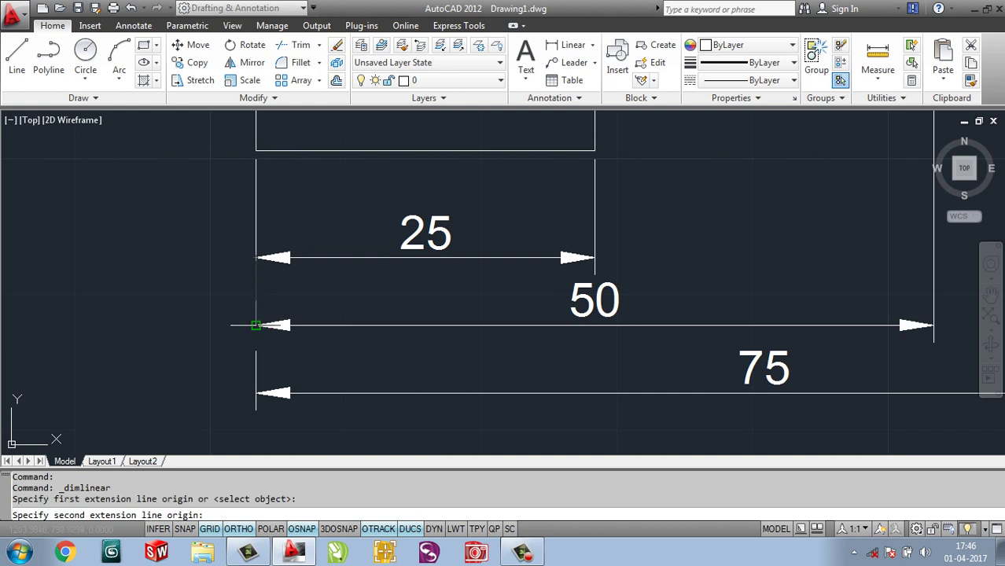
{"action": "left_click", "coordinate": [256, 325]}
{"action": "left_click", "coordinate": [197, 291]}
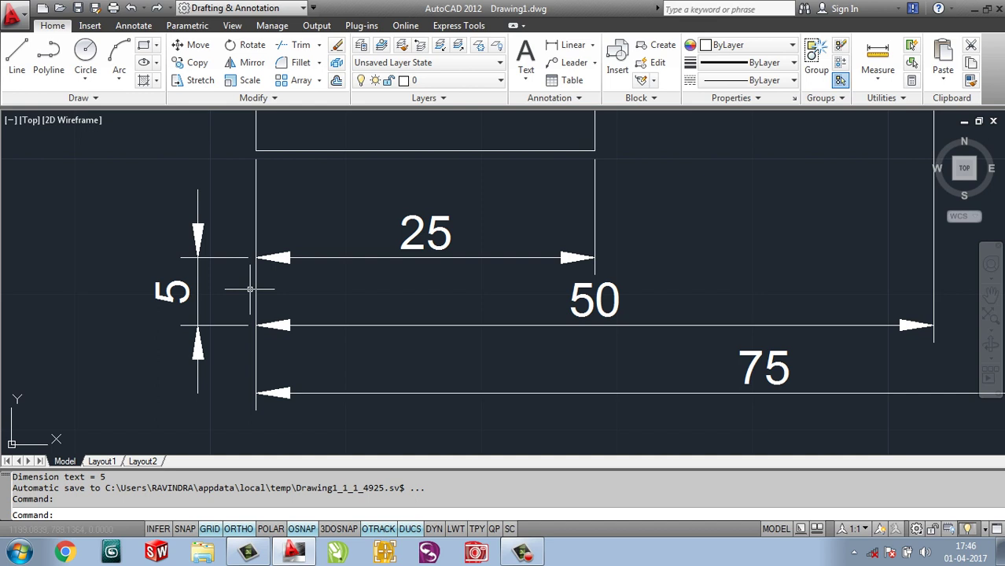
{"action": "scroll", "coordinate": [250, 289], "scroll_direction": "down", "scroll_amount": 3}
{"action": "scroll", "coordinate": [392, 329], "scroll_direction": "down", "scroll_amount": 2}
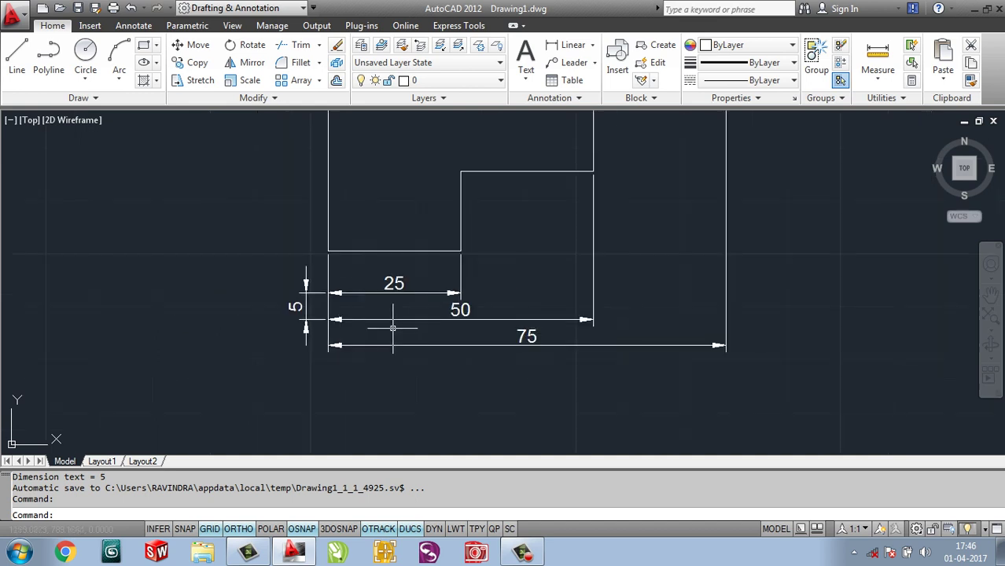
{"action": "scroll", "coordinate": [360, 308], "scroll_direction": "down", "scroll_amount": 1}
Erase the vertical 5 dimension, then crossing-select and erase the 25, 50 and 75 dimensions.
{"action": "left_click", "coordinate": [298, 310]}
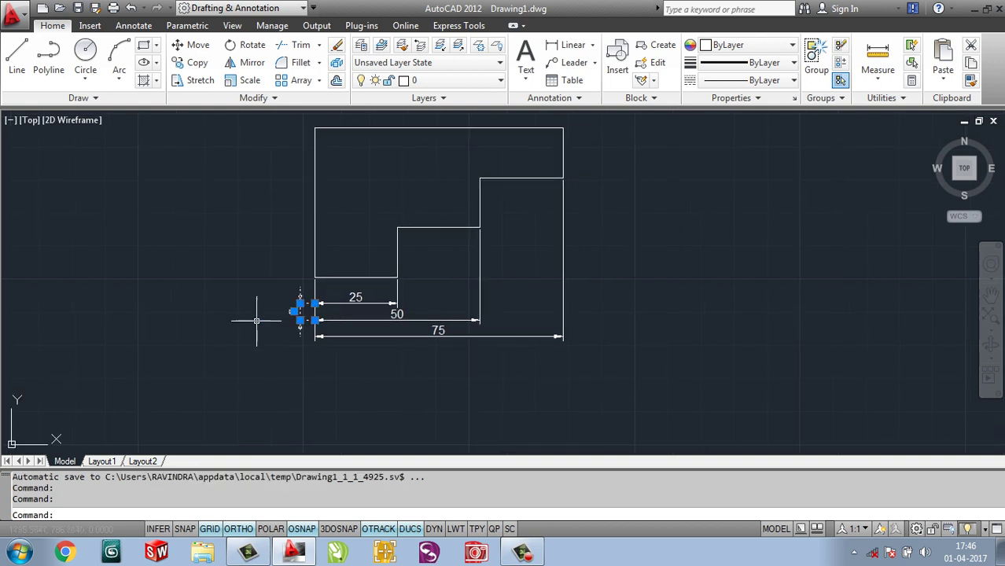
{"action": "key", "text": "Delete"}
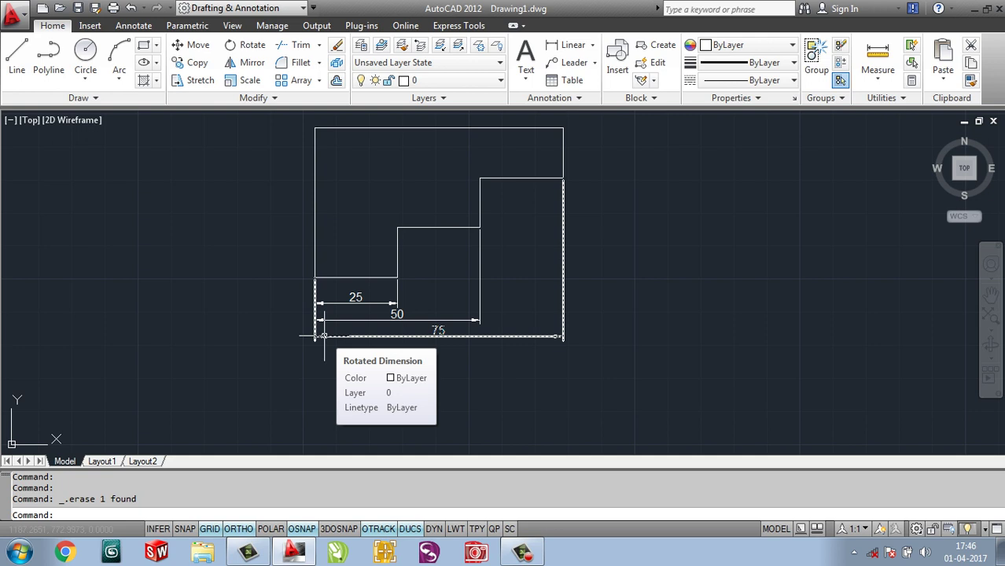
{"action": "middle_click_drag", "start_coordinate": [520, 284], "coordinate": [239, 335]}
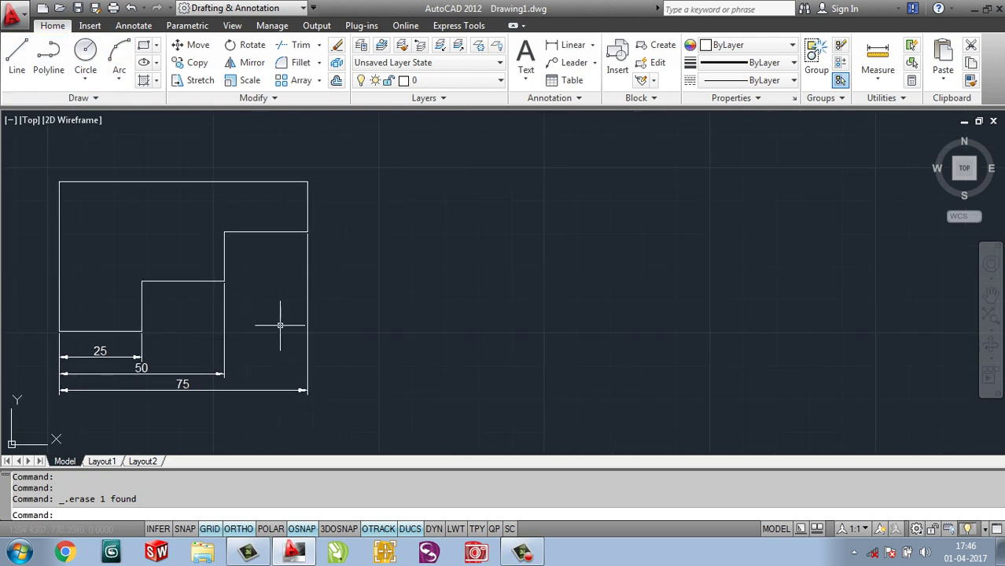
{"action": "middle_click_drag", "start_coordinate": [290, 302], "coordinate": [378, 247]}
{"action": "left_click", "coordinate": [288, 358]}
{"action": "left_click", "coordinate": [214, 277]}
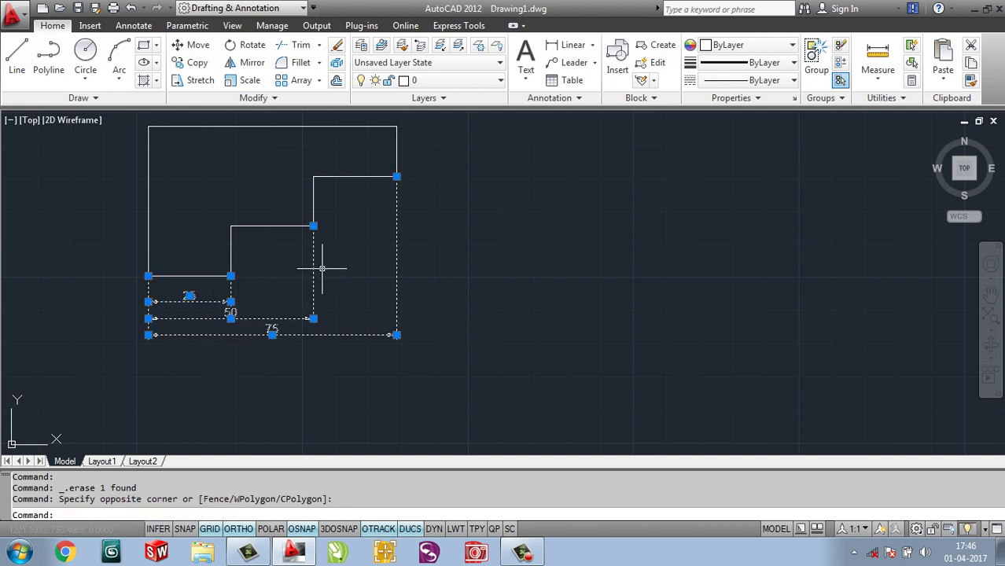
{"action": "key", "text": "Delete"}
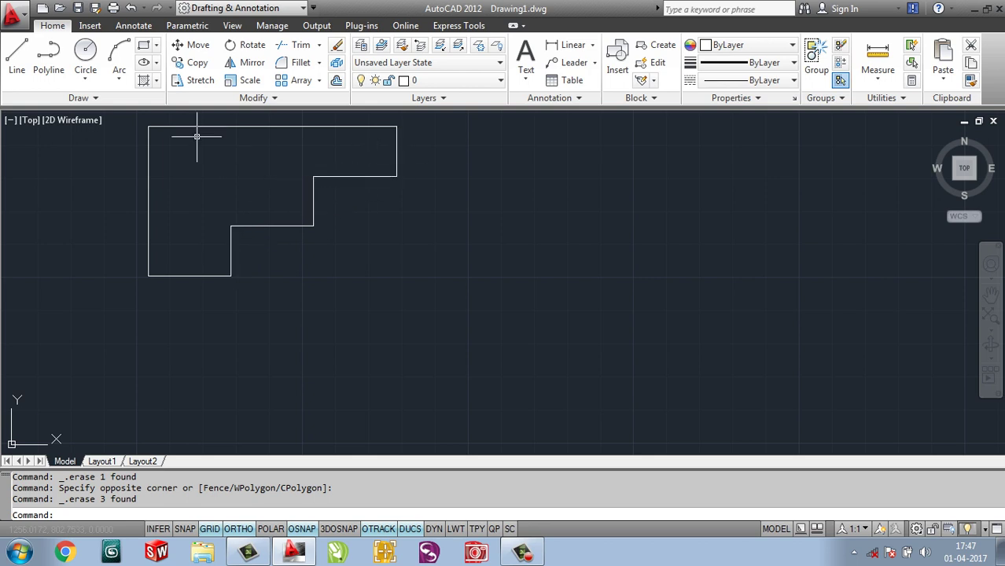
Start QDIM and select the outline's four vertical edges.
{"action": "type", "text": "qd: QD"}
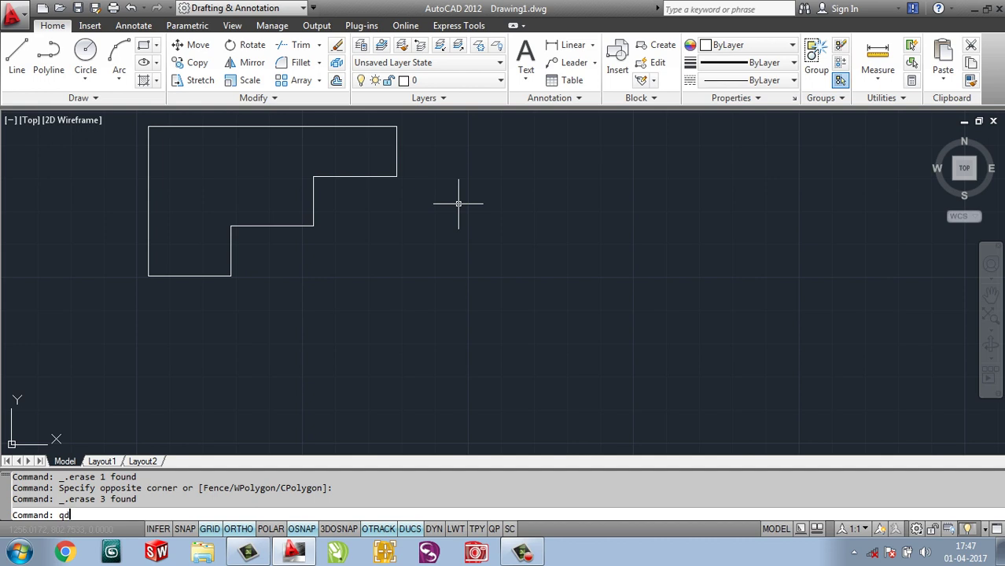
{"action": "type", "text": "im"}
{"action": "key", "text": "Return"}
{"action": "left_click", "coordinate": [410, 147]}
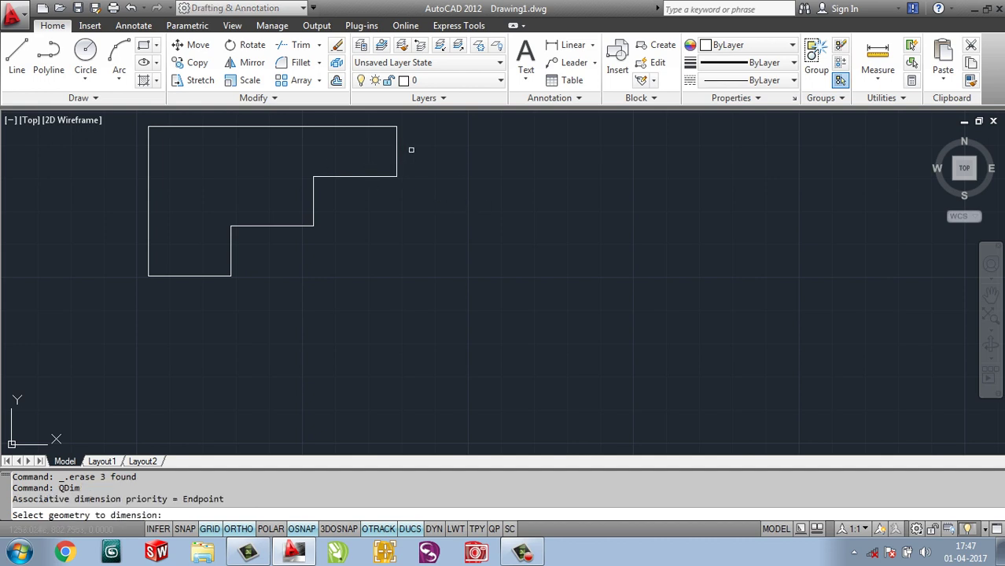
{"action": "left_click", "coordinate": [390, 185]}
{"action": "left_click", "coordinate": [326, 196]}
{"action": "left_click", "coordinate": [286, 216]}
{"action": "left_click", "coordinate": [254, 256]}
{"action": "left_click", "coordinate": [217, 252]}
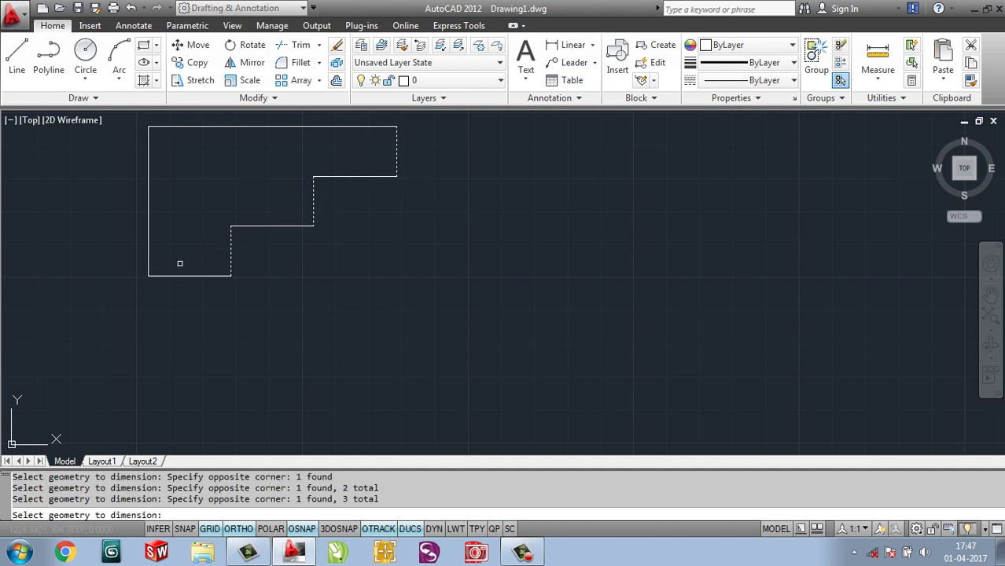
{"action": "left_click", "coordinate": [154, 266]}
{"action": "left_click", "coordinate": [117, 241]}
{"action": "key", "text": "Return"}
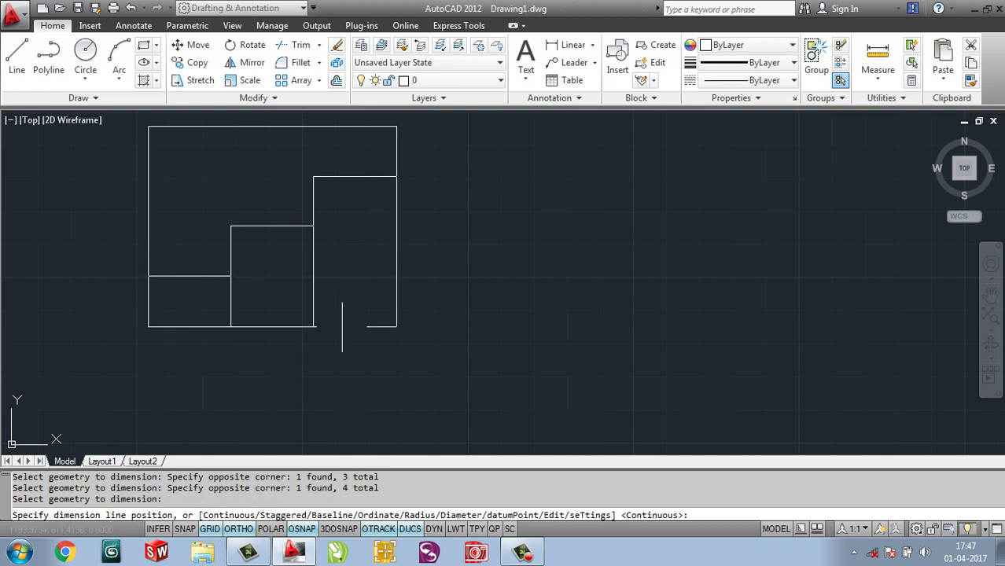
Place the continuous chain of three 25 dimensions below the outline.
{"action": "left_click", "coordinate": [341, 327]}
{"action": "middle_click_drag", "start_coordinate": [459, 306], "coordinate": [465, 306]}
{"action": "middle_click_drag", "start_coordinate": [229, 309], "coordinate": [236, 306]}
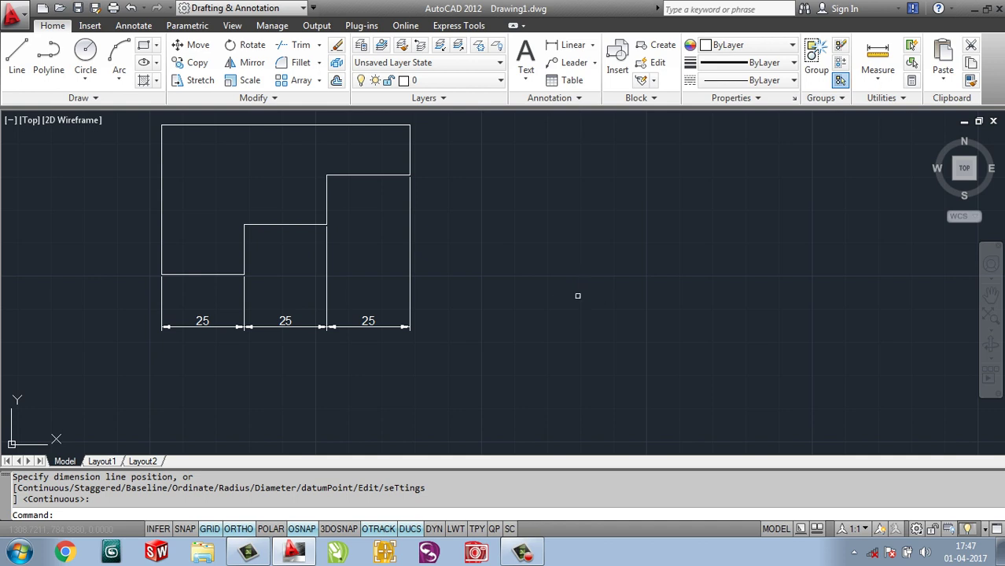
{"action": "middle_click_drag", "start_coordinate": [549, 240], "coordinate": [478, 281]}
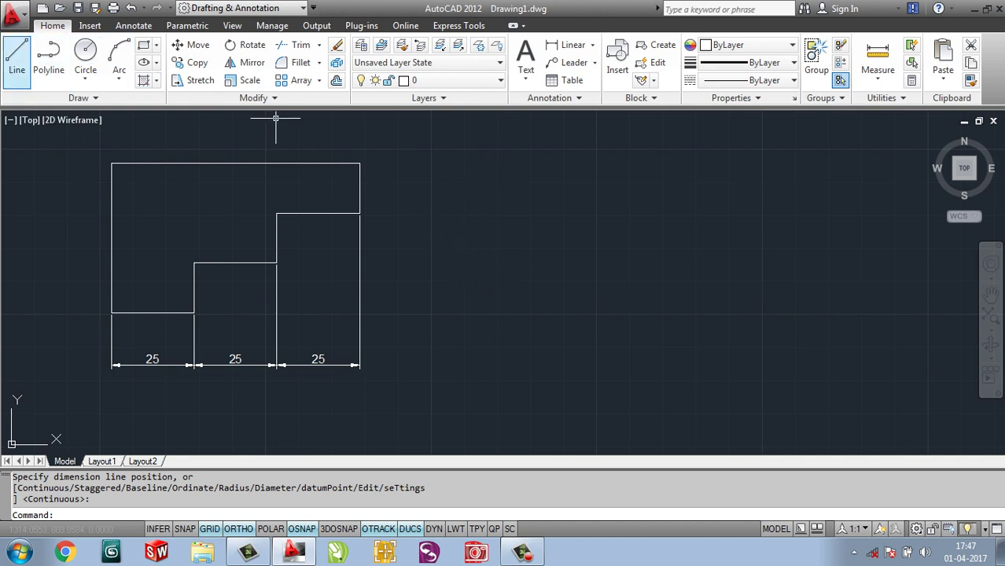
Draw a 20-unit horizontal line to the right of the profile.
{"action": "left_click", "coordinate": [16, 55]}
{"action": "left_click", "coordinate": [476, 240]}
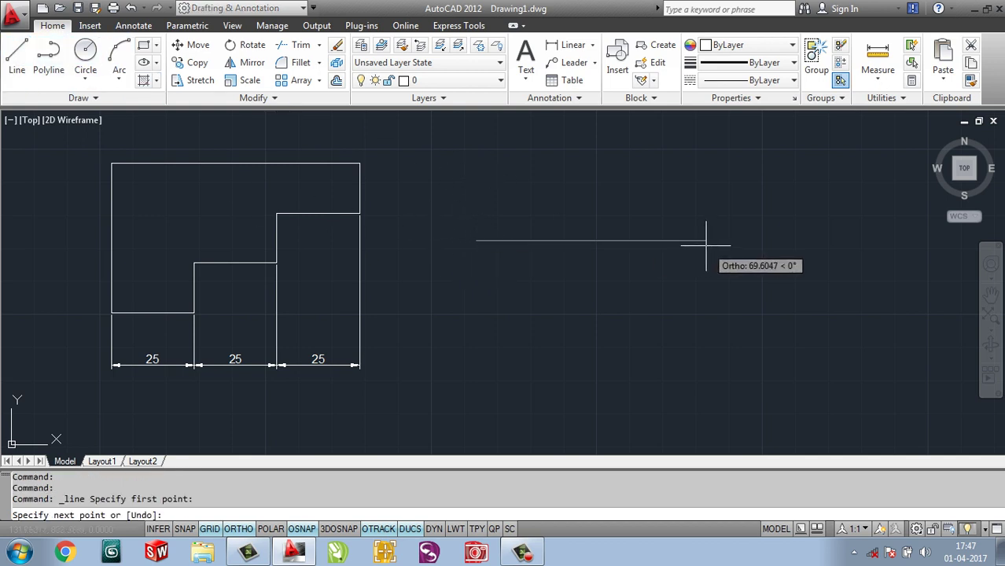
{"action": "type", "text": "20"}
{"action": "key", "text": "Return"}
Draw a radius-5 circle centred on the line's midpoint.
{"action": "key", "text": "Return"}
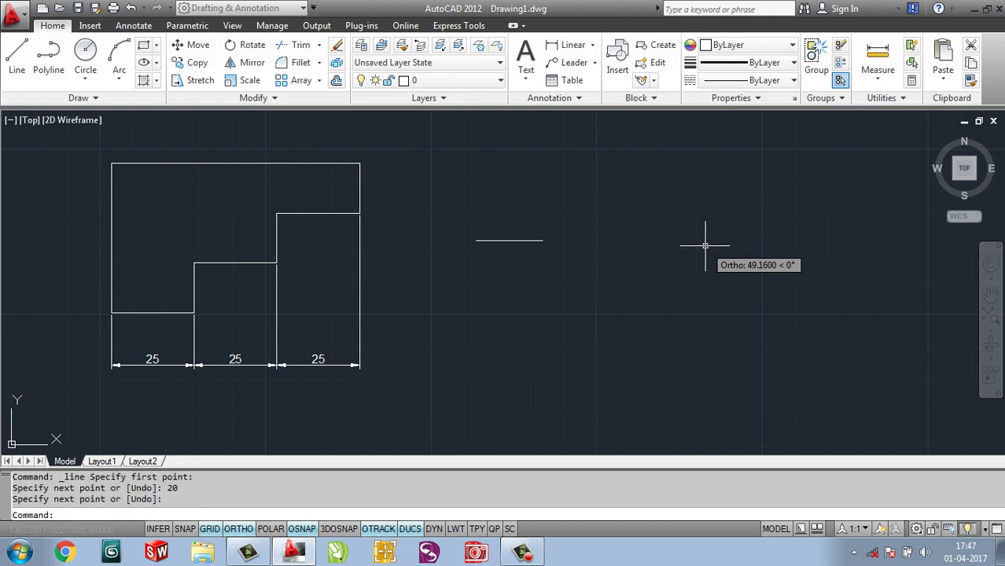
{"action": "type", "text": "c"}
{"action": "key", "text": "Return"}
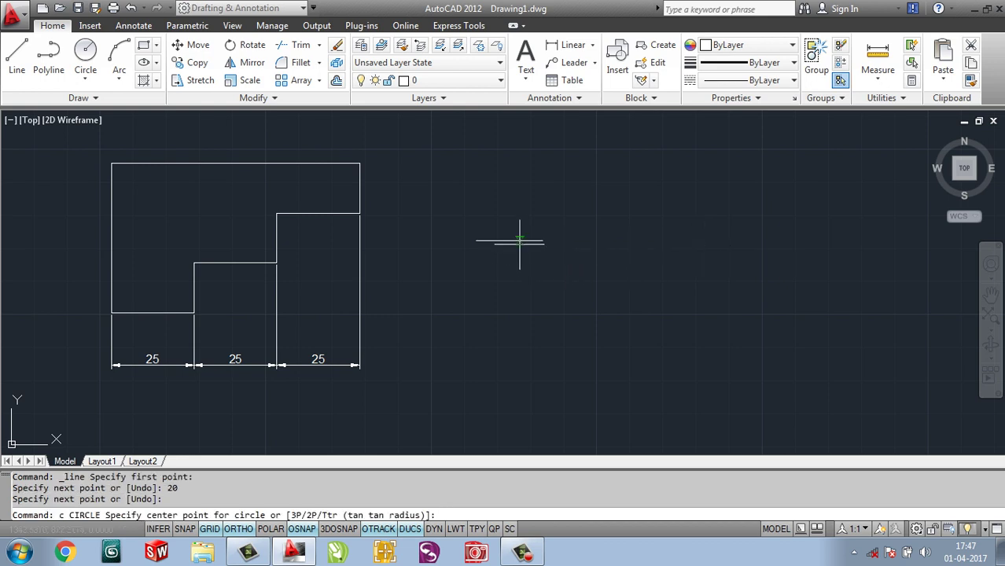
{"action": "left_click", "coordinate": [509, 240]}
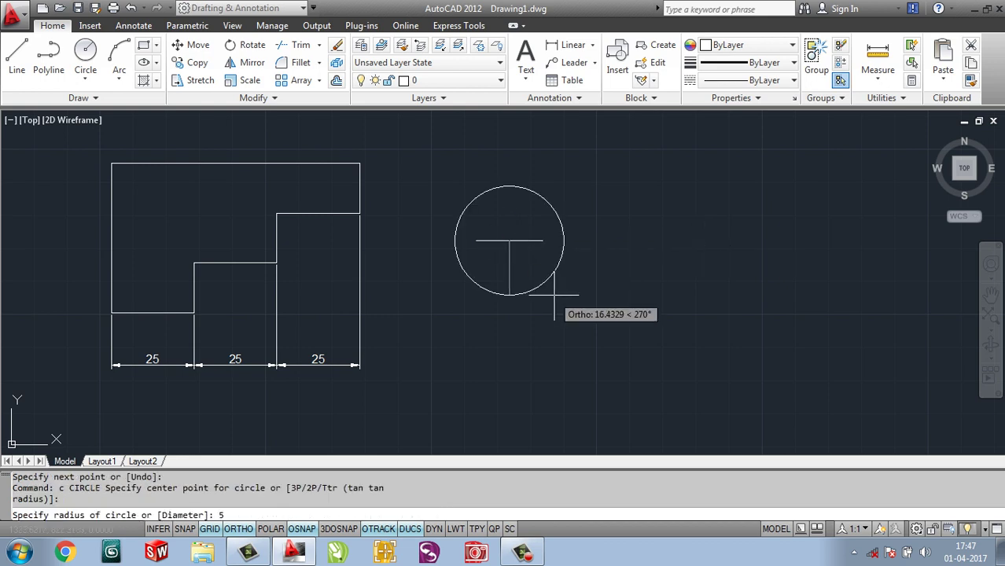
{"action": "type", "text": "5"}
{"action": "key", "text": "Return"}
{"action": "scroll", "coordinate": [507, 237], "scroll_direction": "up", "scroll_amount": 5}
{"action": "scroll", "coordinate": [488, 217], "scroll_direction": "up", "scroll_amount": 1}
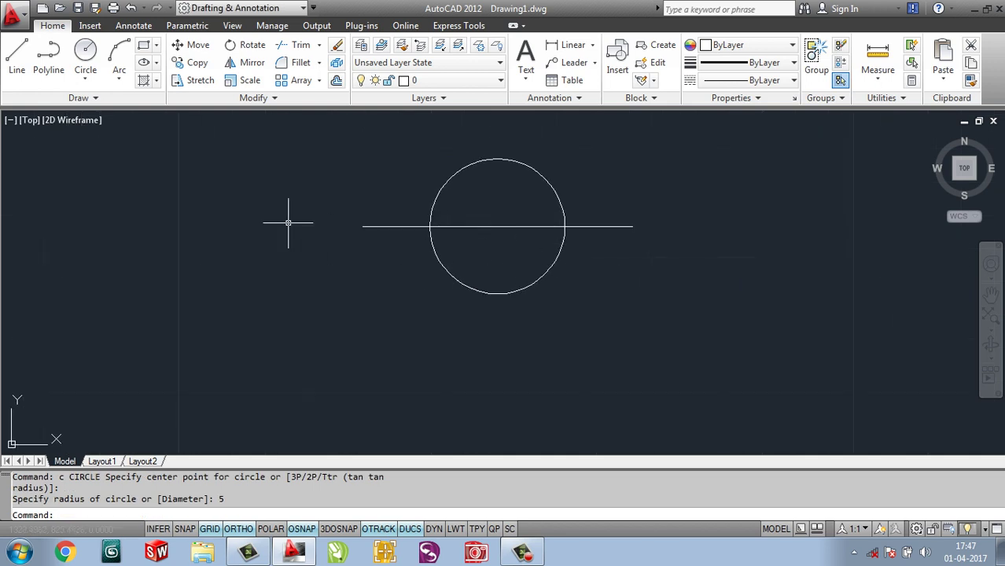
Dimension the line with a 20 linear dimension below the circle.
{"action": "left_click", "coordinate": [568, 45]}
{"action": "left_click", "coordinate": [362, 227]}
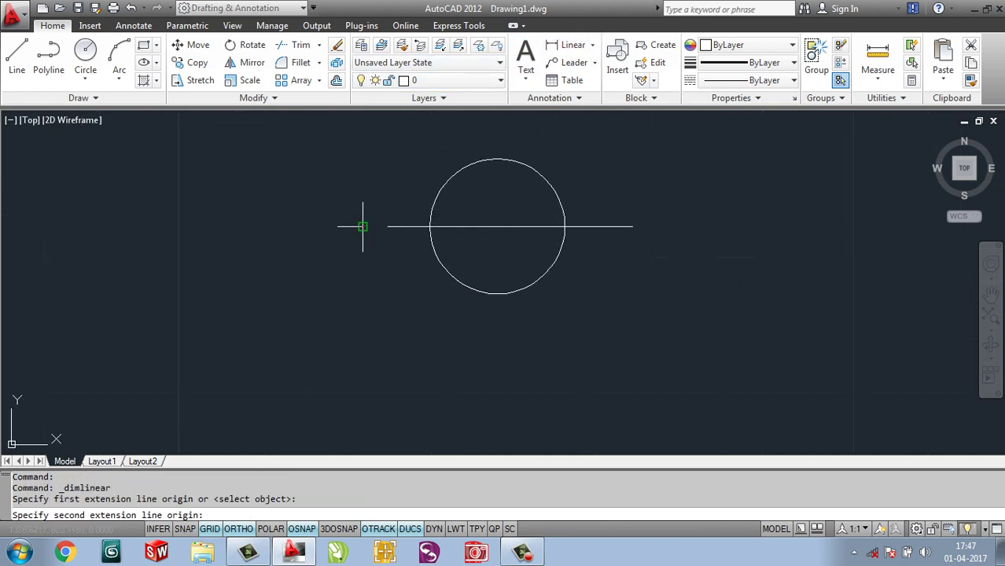
{"action": "left_click", "coordinate": [633, 227]}
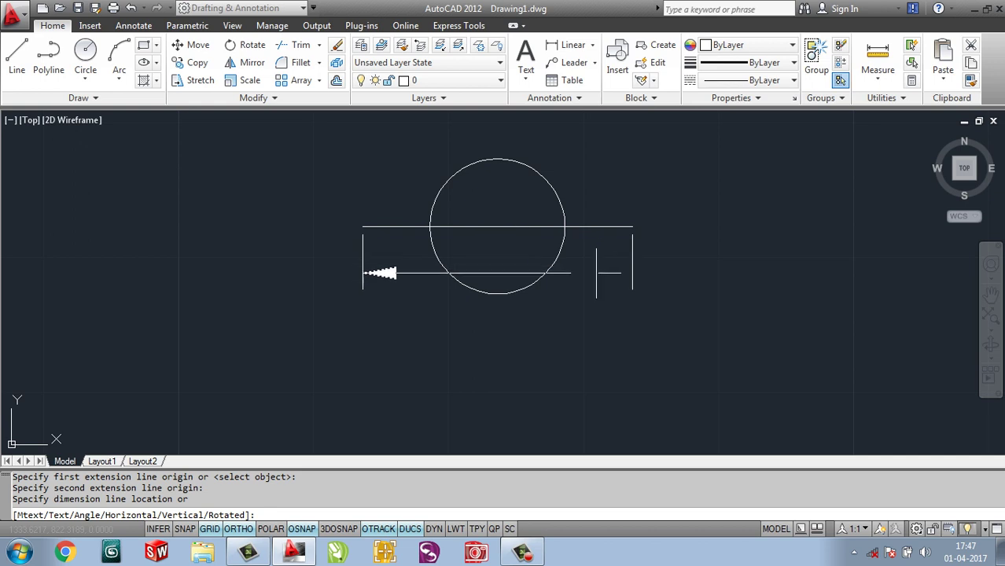
{"action": "left_click", "coordinate": [583, 280]}
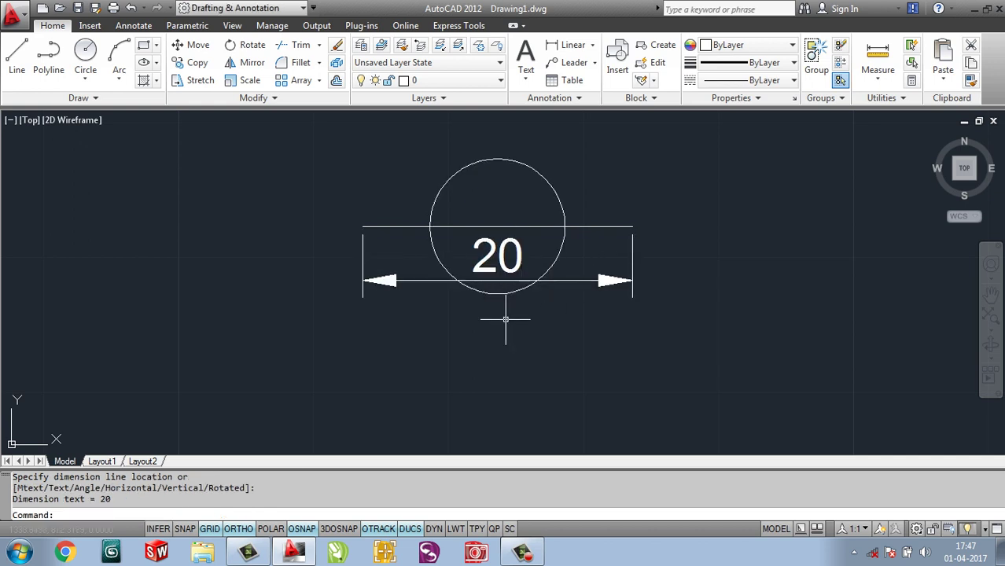
{"action": "scroll", "coordinate": [516, 258], "scroll_direction": "up", "scroll_amount": 3}
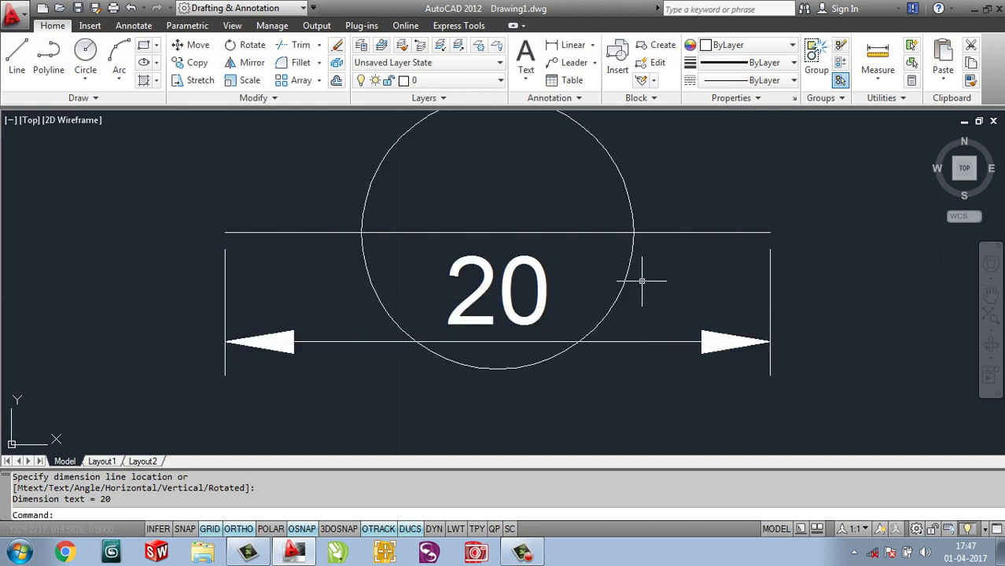
{"action": "type", "text": "dimb"}
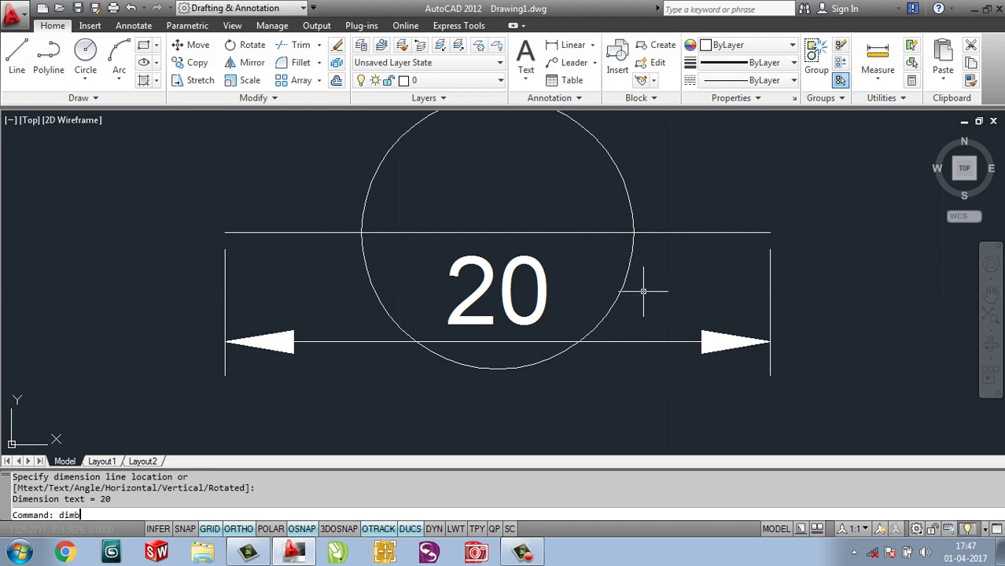
{"action": "type", "text": "r"}
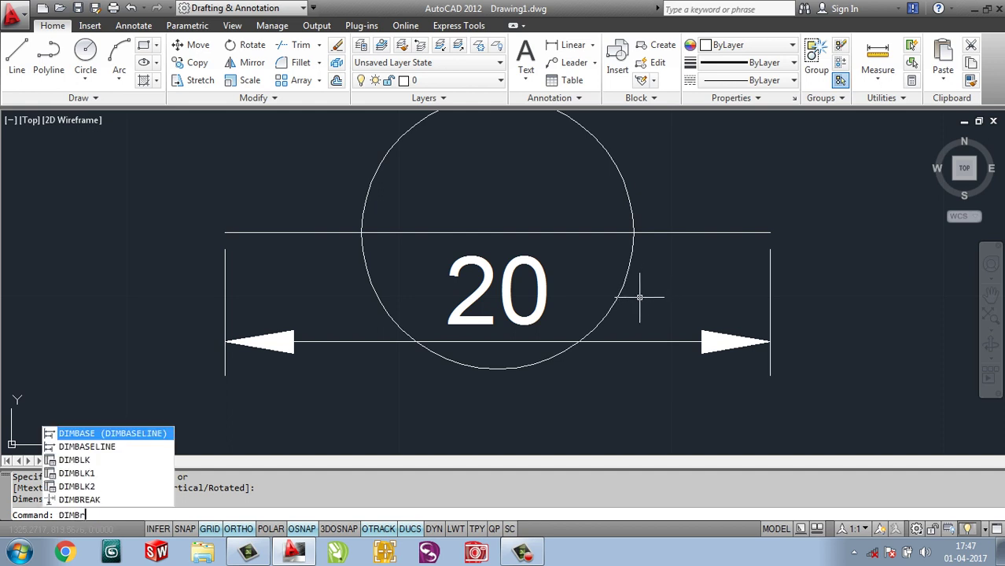
Apply automatic DIMBREAK breaks to the 20 dimension where the circle crosses it.
{"action": "key", "text": "Return"}
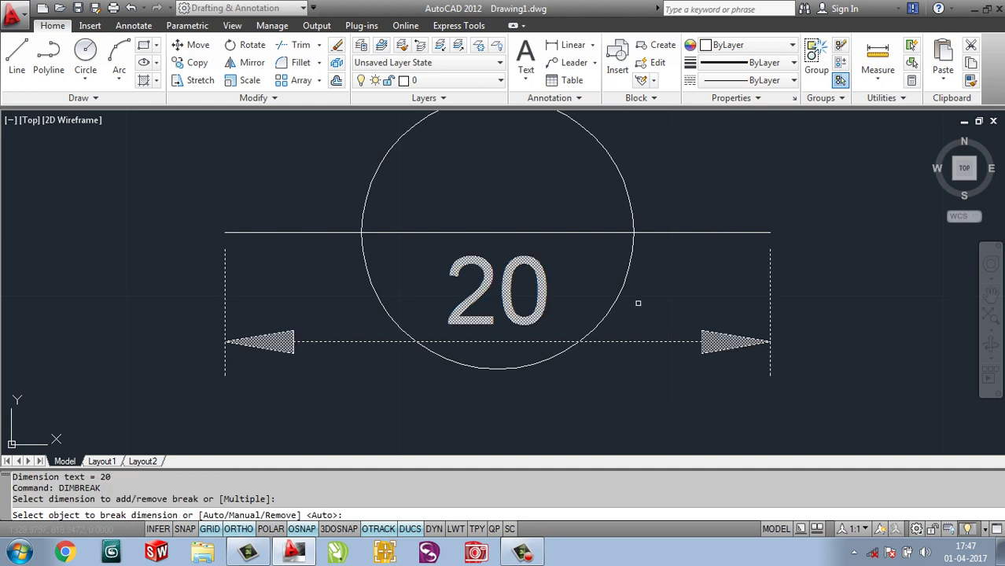
{"action": "left_click", "coordinate": [629, 343]}
{"action": "right_click", "coordinate": [671, 283]}
{"action": "left_click", "coordinate": [695, 292]}
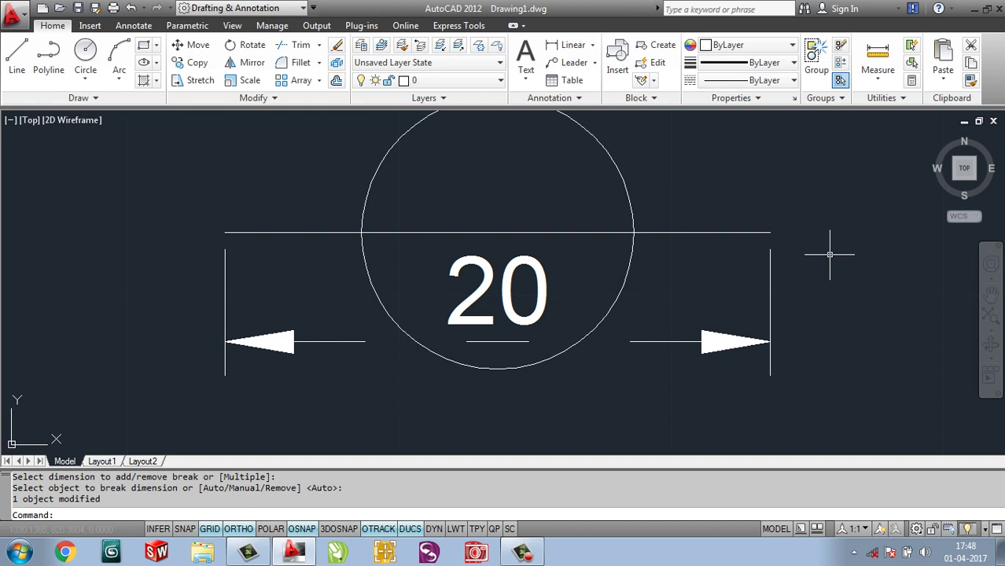
{"action": "type", "text": " d"}
{"action": "key", "text": "Return"}
Set the ISO-25 style's Break size to 1 under Symbols and Arrows, then close the manager.
{"action": "left_click", "coordinate": [657, 243]}
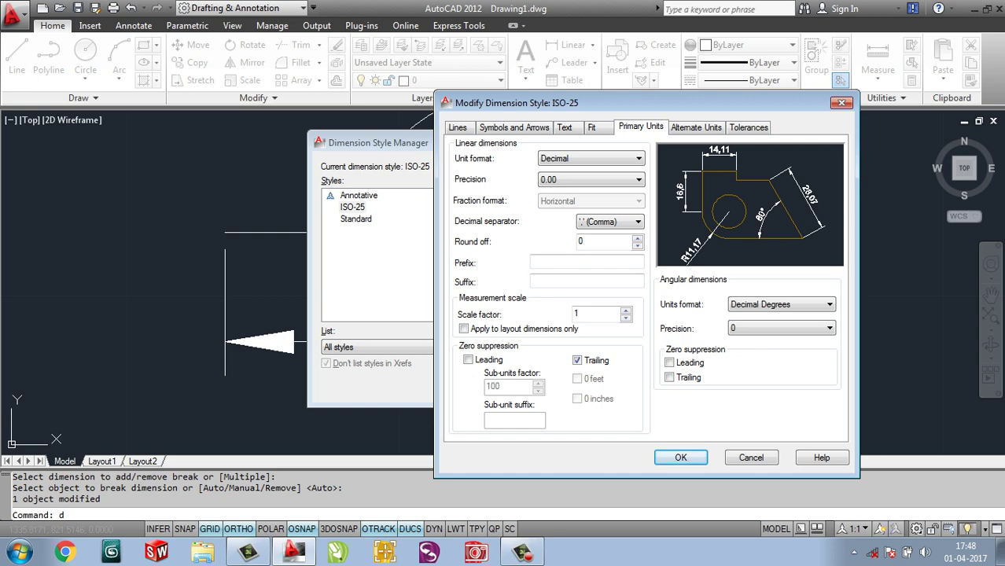
{"action": "left_click", "coordinate": [457, 127]}
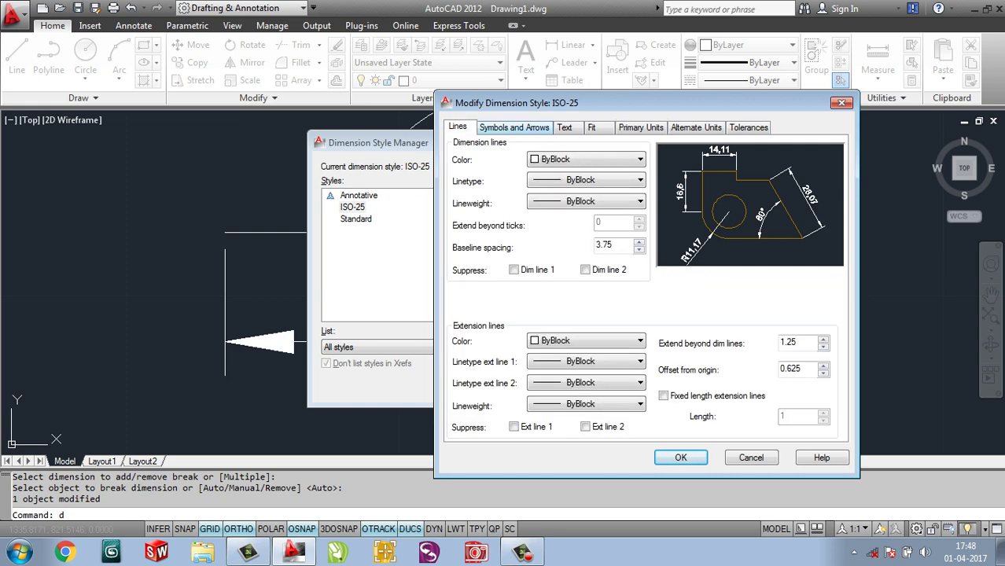
{"action": "left_click", "coordinate": [514, 128]}
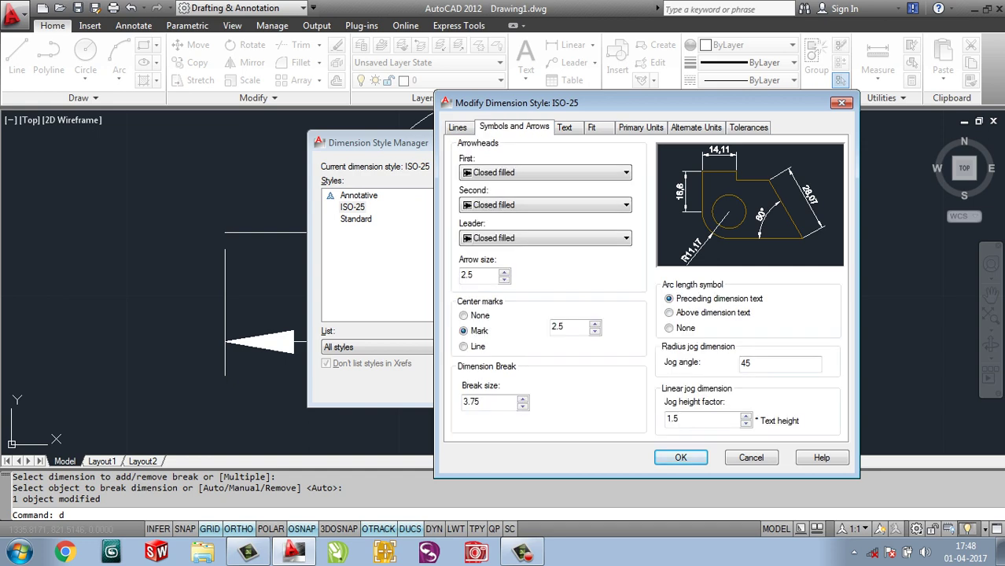
{"action": "double_click", "coordinate": [471, 402]}
{"action": "left_click", "coordinate": [478, 402]}
{"action": "double_click", "coordinate": [472, 402]}
{"action": "type", "text": "1"}
{"action": "key", "text": "Return"}
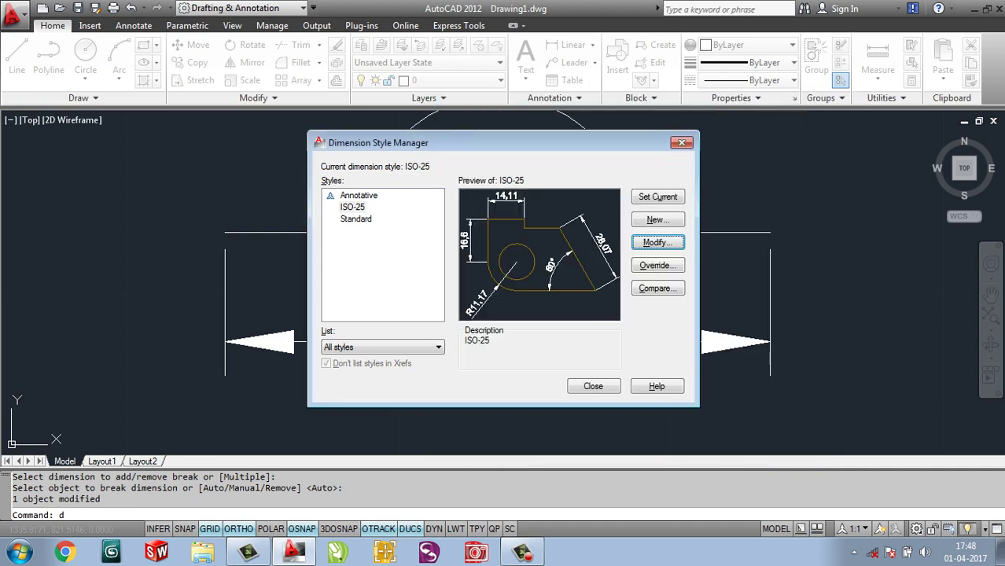
{"action": "left_click", "coordinate": [593, 386]}
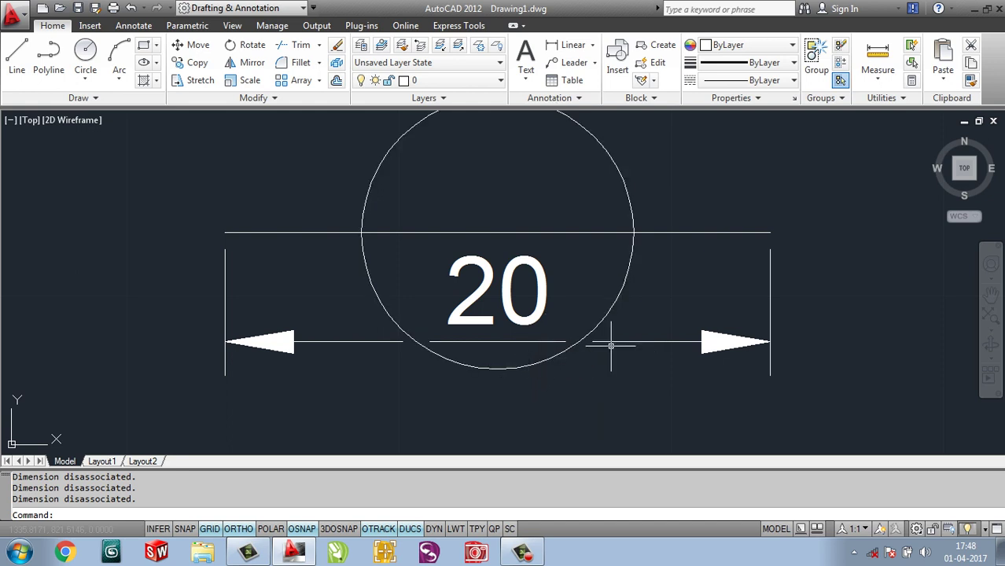
Zoom out and pan until the stepped profile and the dimensioned circle both show.
{"action": "middle_click_drag", "start_coordinate": [606, 341], "coordinate": [618, 358]}
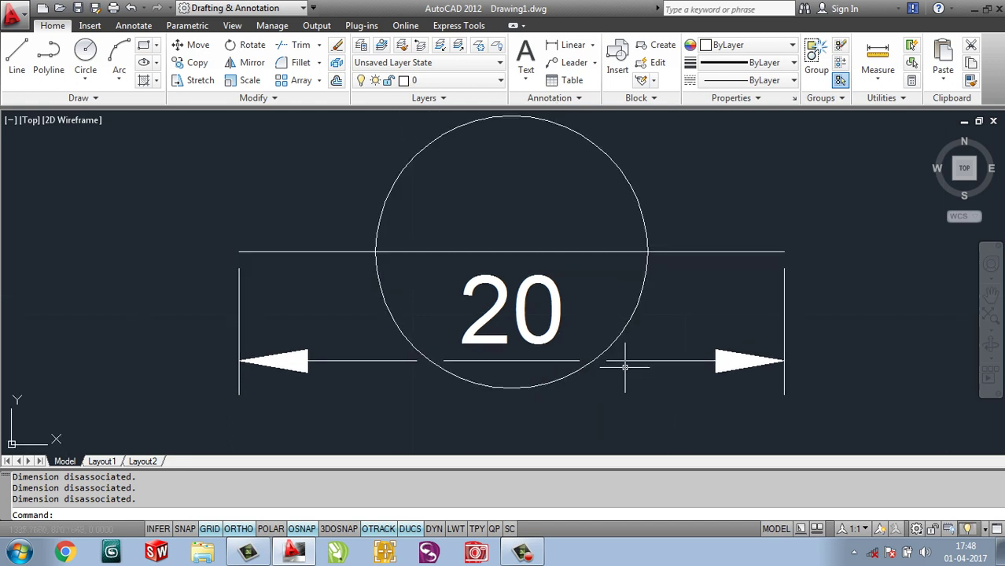
{"action": "scroll", "coordinate": [624, 367], "scroll_direction": "down", "scroll_amount": 2}
{"action": "scroll", "coordinate": [580, 295], "scroll_direction": "down", "scroll_amount": 5}
{"action": "scroll", "coordinate": [589, 315], "scroll_direction": "down", "scroll_amount": 5}
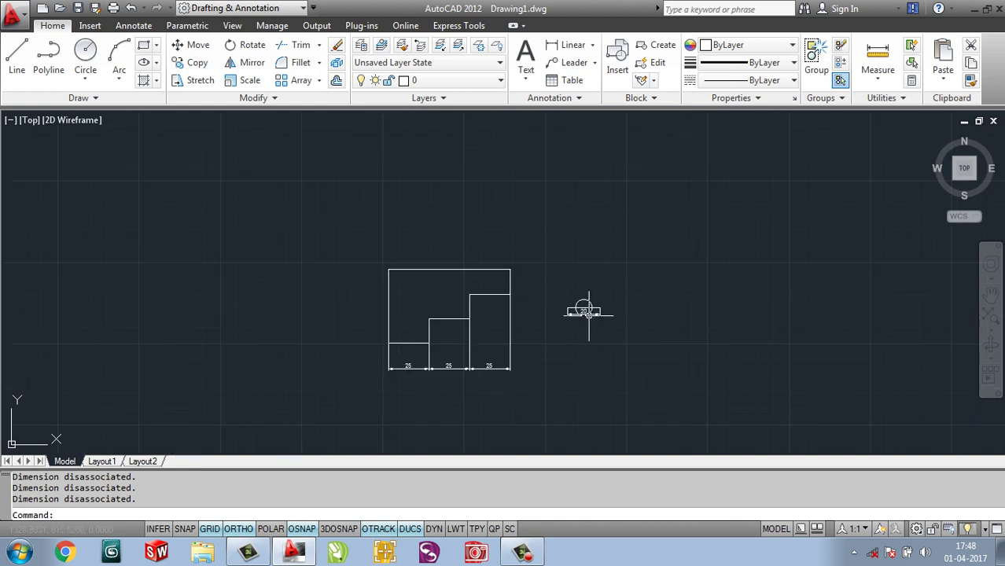
{"action": "scroll", "coordinate": [588, 314], "scroll_direction": "up", "scroll_amount": 2}
{"action": "scroll", "coordinate": [581, 338], "scroll_direction": "up", "scroll_amount": 3}
{"action": "mouse_move", "coordinate": [579, 347]}
{"action": "middle_mouse_down"}
{"action": "mouse_move", "coordinate": [646, 300]}
{"action": "mouse_move", "coordinate": [721, 273]}
{"action": "middle_mouse_up"}
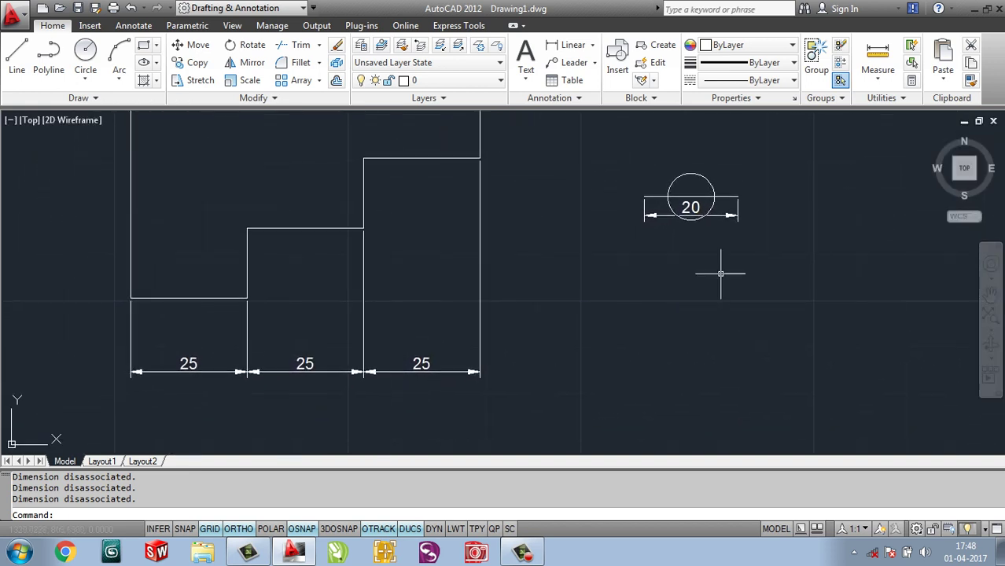
{"action": "scroll", "coordinate": [626, 280], "scroll_direction": "down", "scroll_amount": 2}
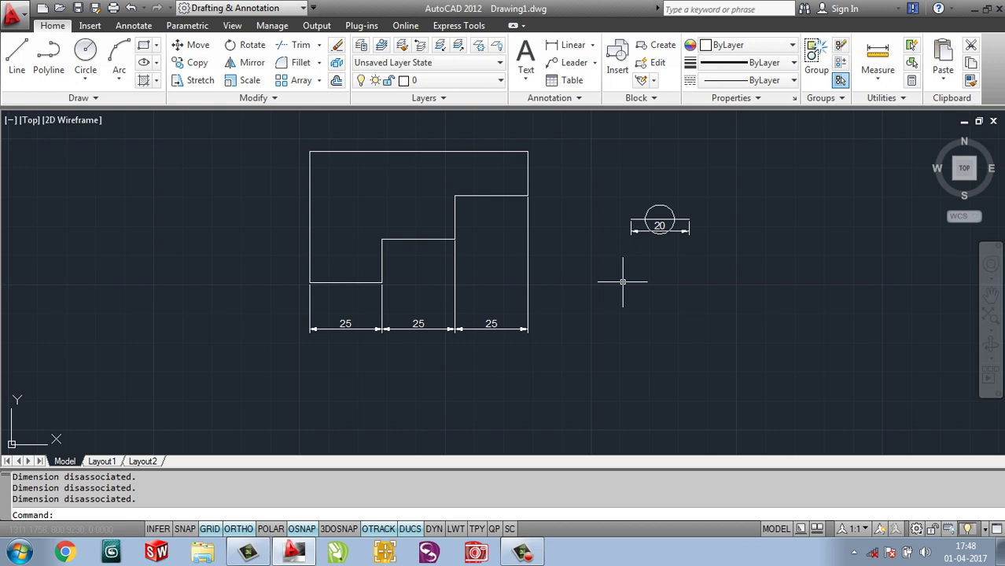
Run DIMEDIT (DED), restarting it once, and choose New to enter new dimension text.
{"action": "type", "text": "DED"}
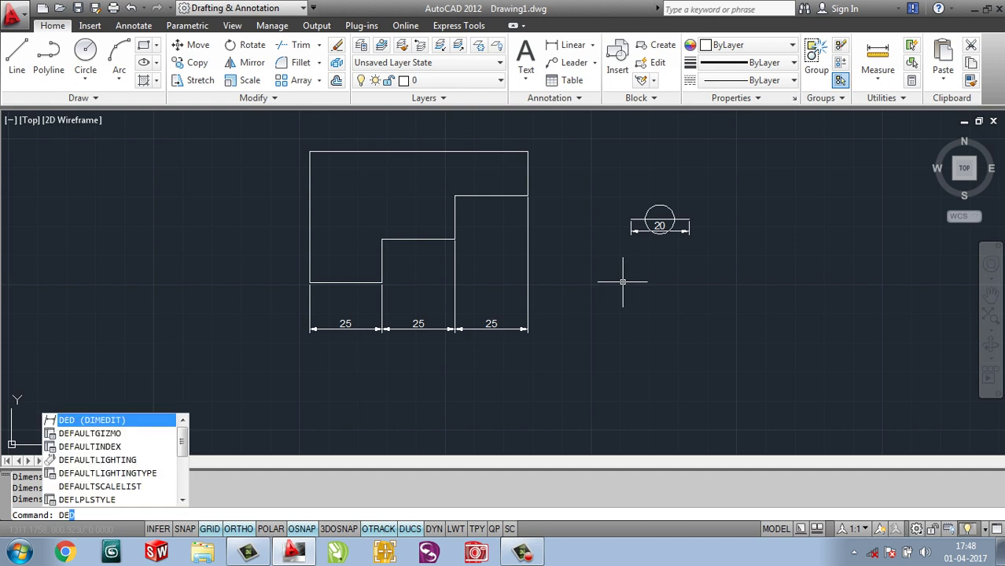
{"action": "key", "text": "Return"}
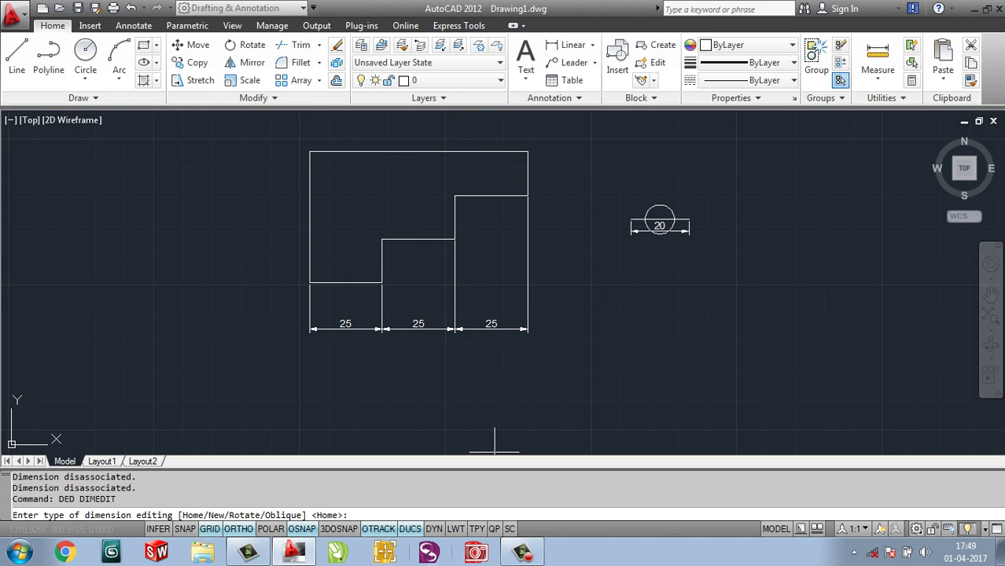
{"action": "key", "text": "Escape"}
{"action": "key", "text": "Return"}
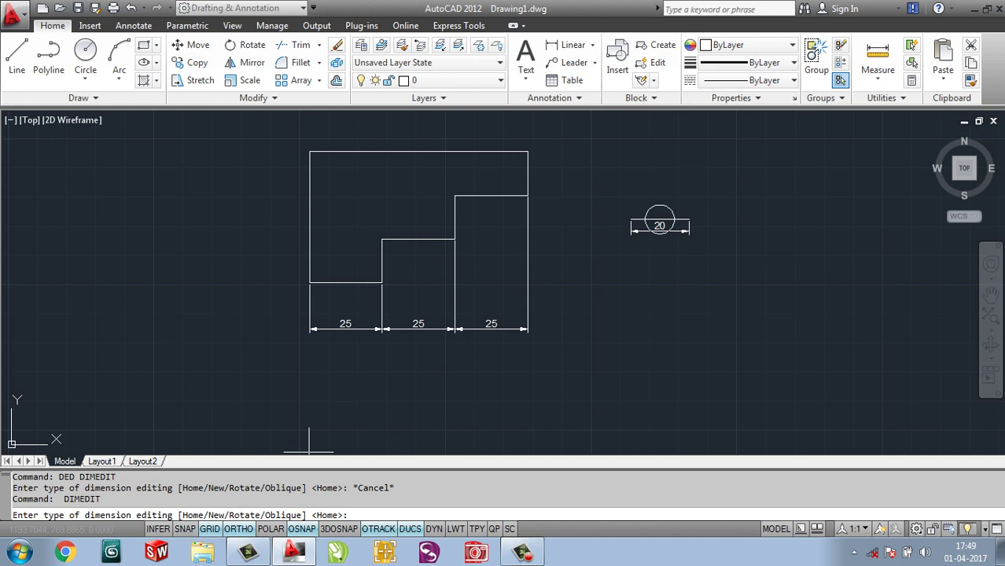
{"action": "scroll", "coordinate": [370, 297], "scroll_direction": "up", "scroll_amount": 2}
{"action": "scroll", "coordinate": [371, 315], "scroll_direction": "up", "scroll_amount": 1}
{"action": "scroll", "coordinate": [367, 309], "scroll_direction": "up", "scroll_amount": 2}
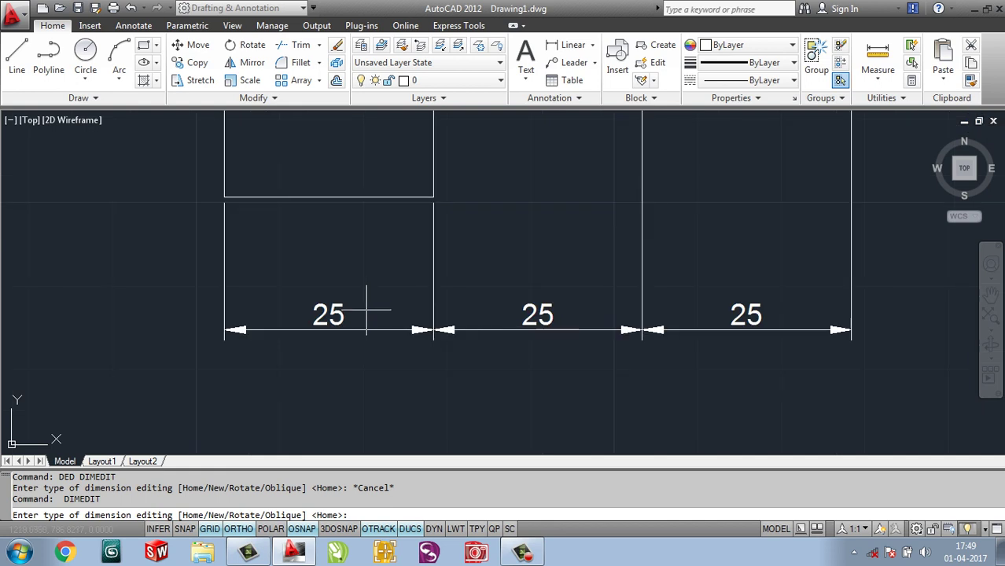
{"action": "middle_click_drag", "start_coordinate": [367, 309], "coordinate": [337, 372]}
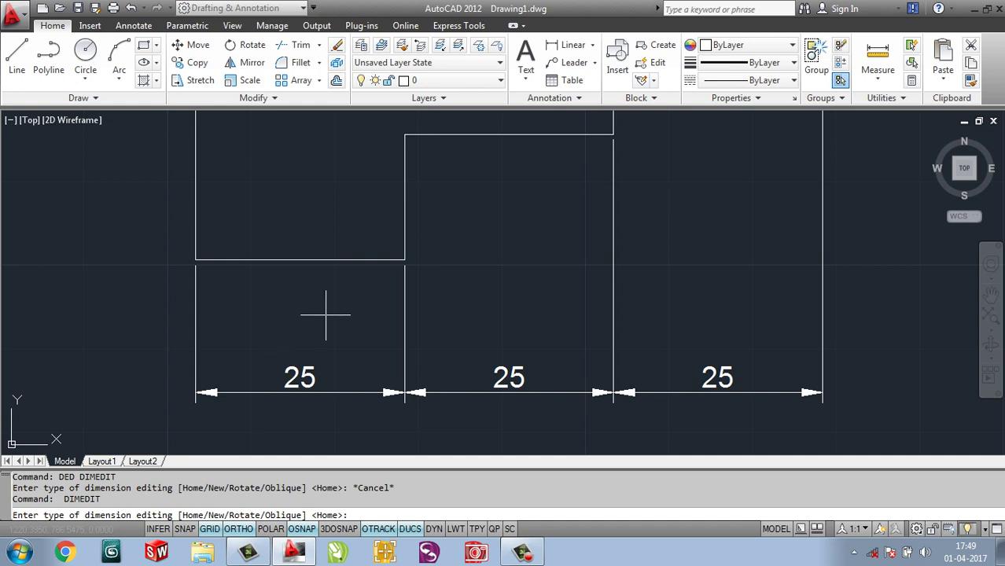
{"action": "type", "text": "n"}
{"action": "key", "text": "Return"}
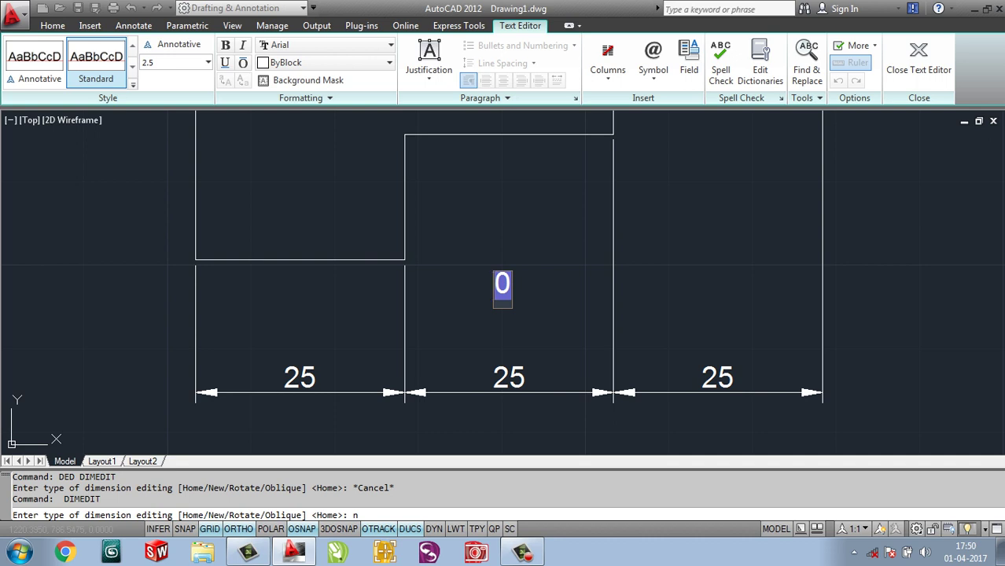
Apply the new text 625 to the leftmost 25 dimension of the profile.
{"action": "type", "text": "6"}
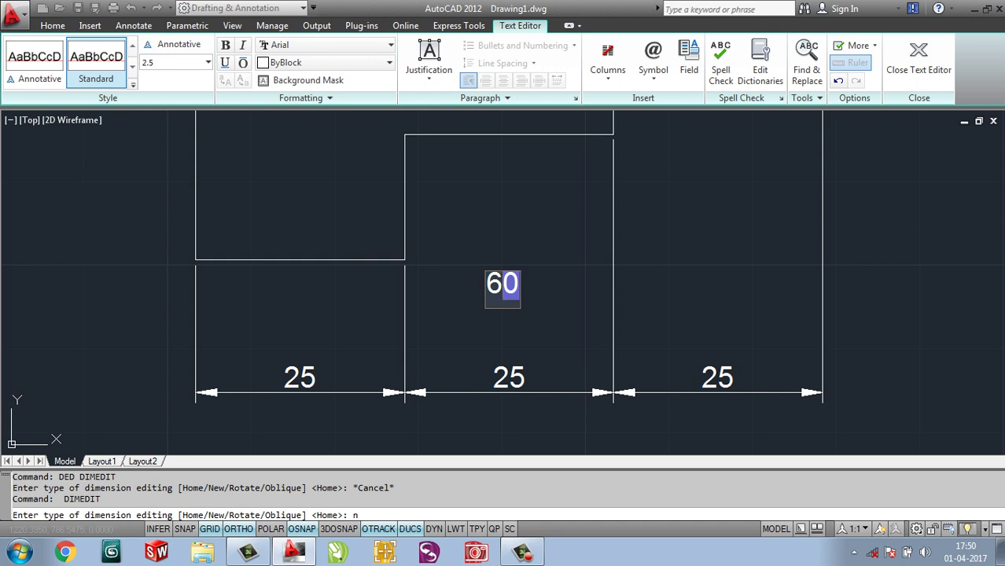
{"action": "left_click", "coordinate": [918, 62]}
{"action": "left_click", "coordinate": [301, 376]}
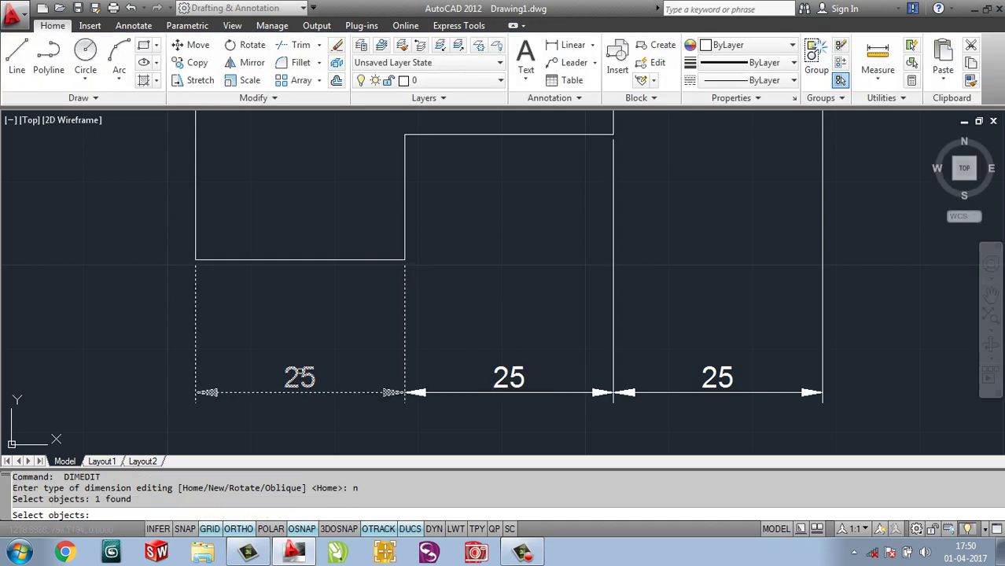
{"action": "key", "text": "Return"}
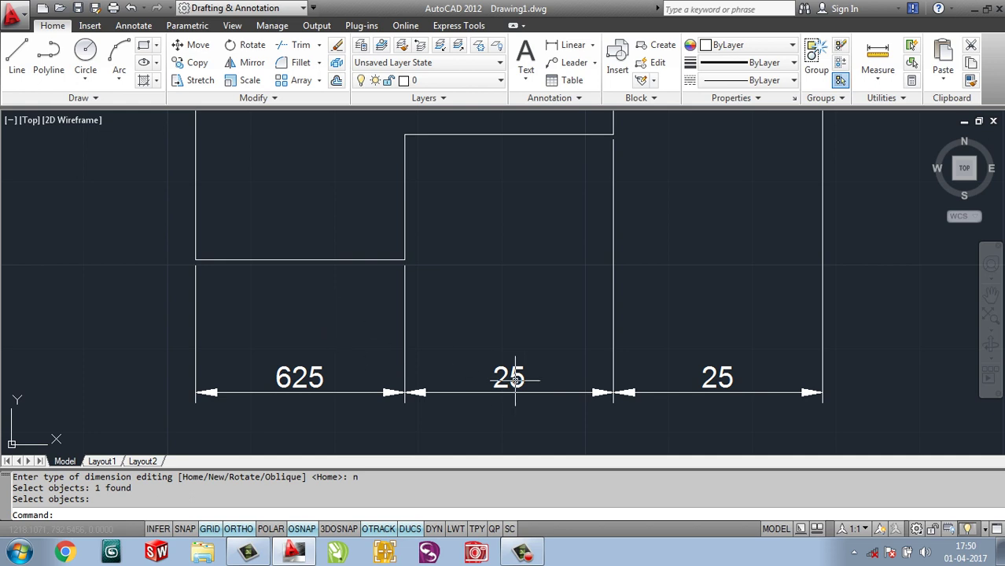
Use DIMEDIT New to replace the middle dimension's text with 35.
{"action": "key", "text": "Return"}
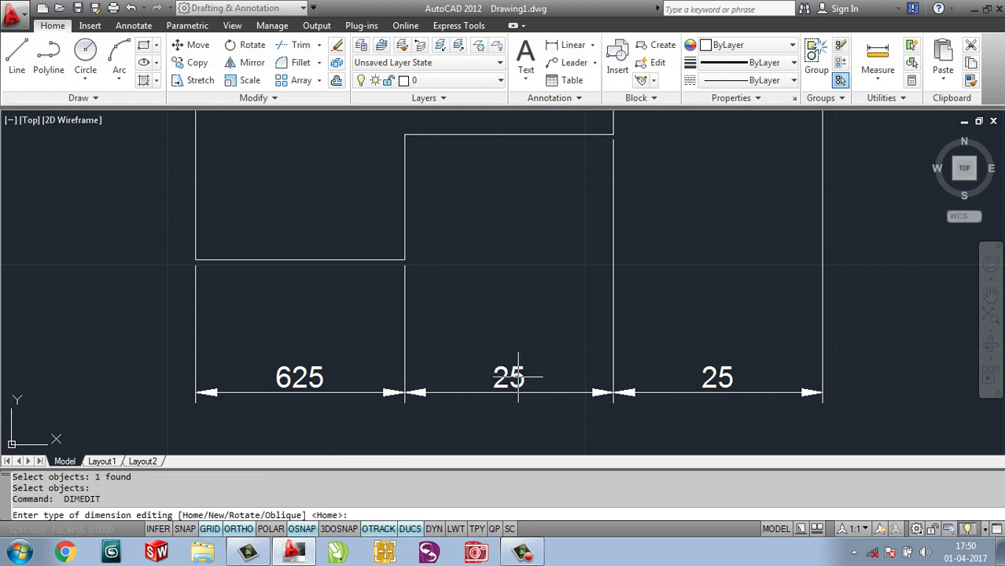
{"action": "type", "text": "n"}
{"action": "key", "text": "Return"}
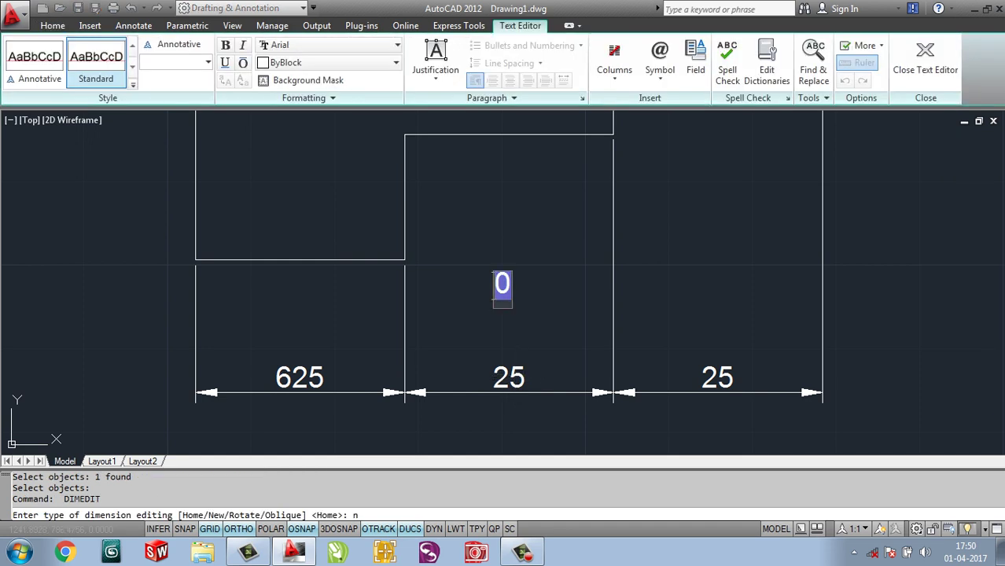
{"action": "left_click", "coordinate": [508, 287]}
{"action": "key", "text": "BackSpace"}
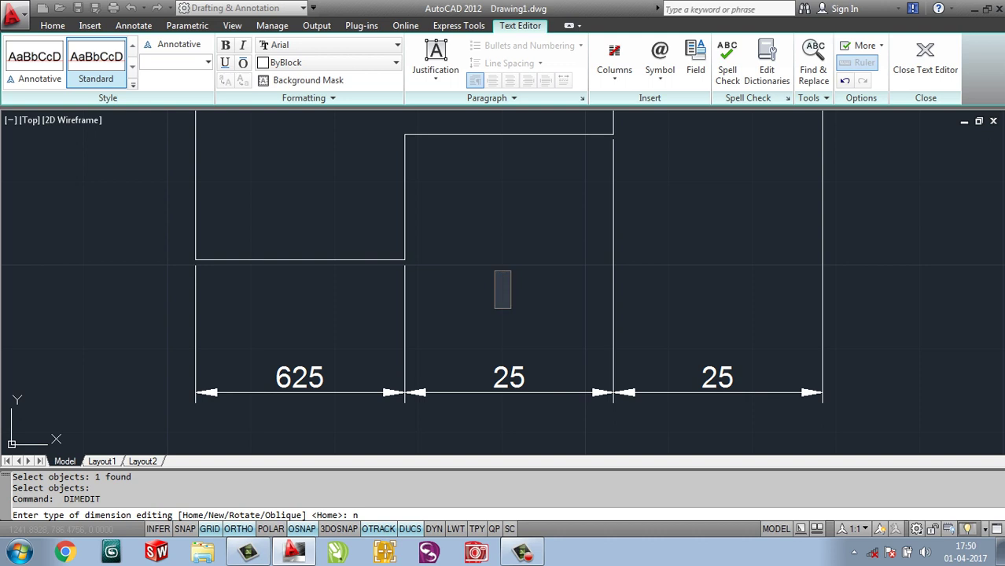
{"action": "type", "text": "35"}
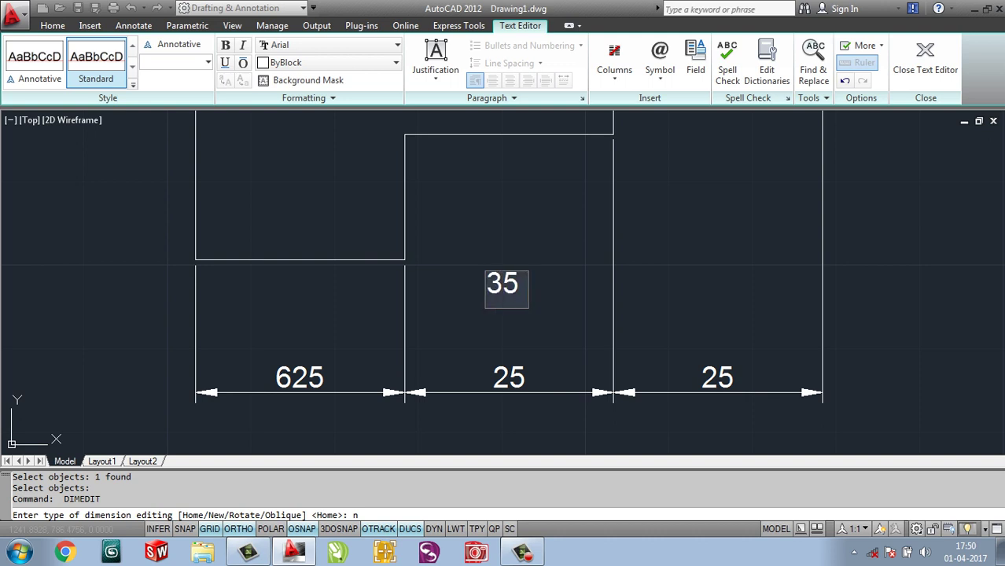
{"action": "key", "text": "BackSpace"}
{"action": "left_click", "coordinate": [924, 59]}
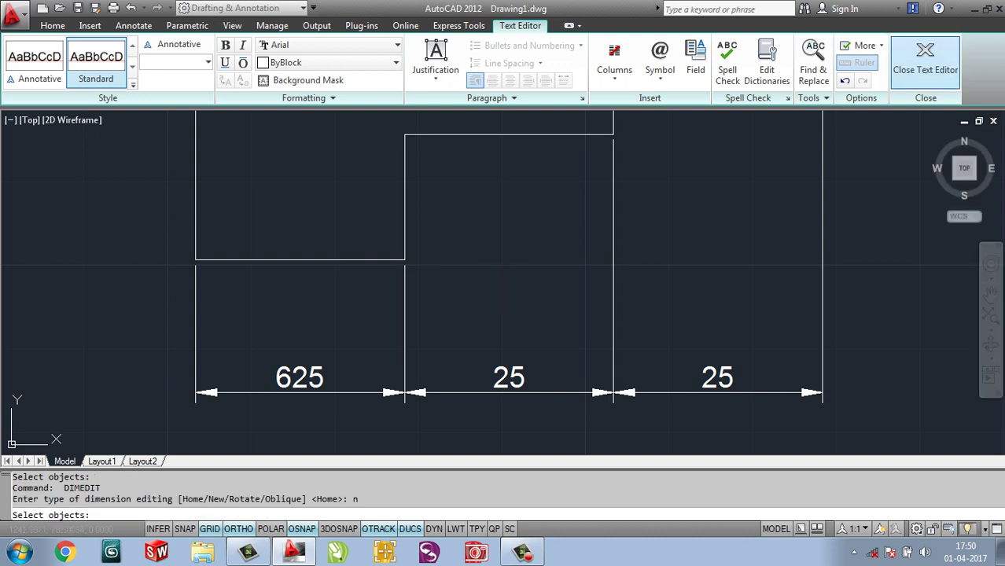
{"action": "left_click", "coordinate": [505, 376]}
{"action": "key", "text": "Return"}
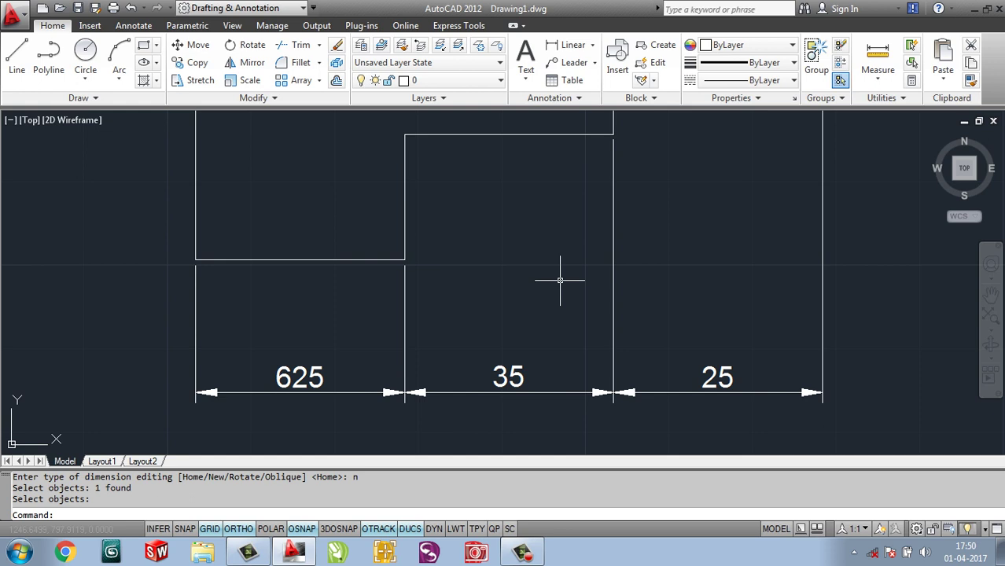
Draw a three-point arc in the empty space above and right of the dimensioned circle.
{"action": "scroll", "coordinate": [584, 236], "scroll_direction": "down", "scroll_amount": 4}
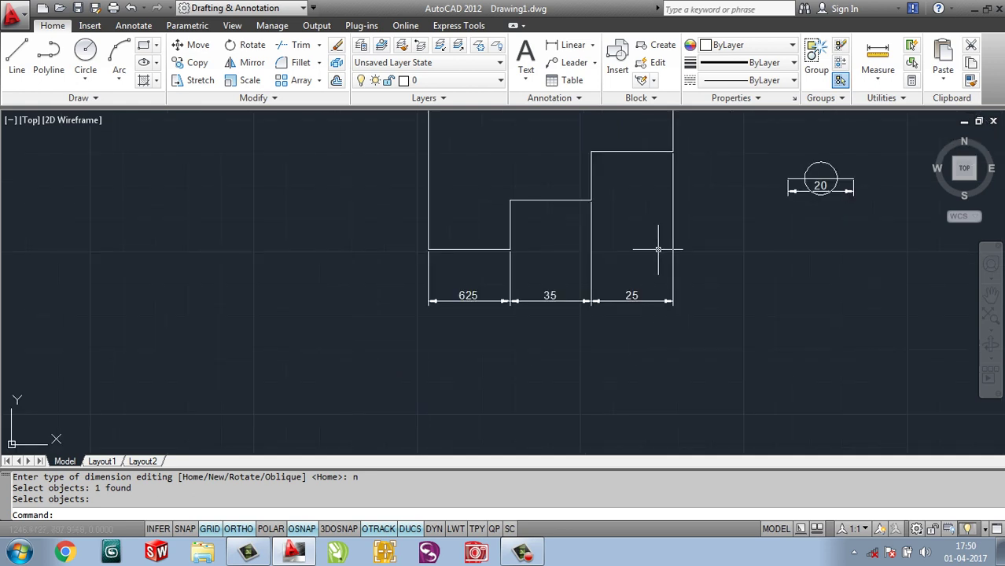
{"action": "middle_click_drag", "start_coordinate": [655, 247], "coordinate": [399, 389]}
{"action": "middle_click_drag", "start_coordinate": [461, 254], "coordinate": [399, 281]}
{"action": "left_click", "coordinate": [118, 59]}
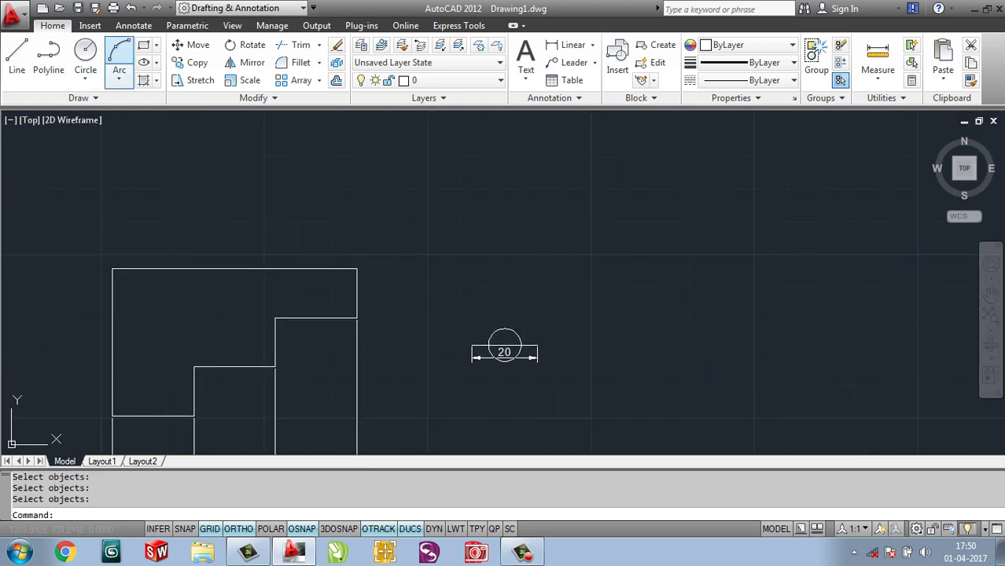
{"action": "left_click", "coordinate": [541, 229]}
{"action": "left_click", "coordinate": [729, 195]}
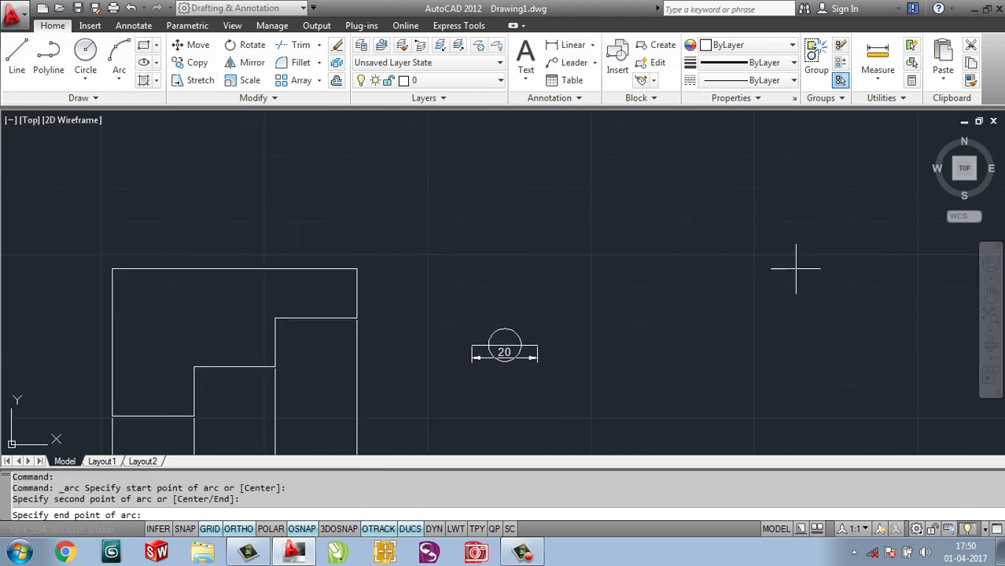
{"action": "left_click", "coordinate": [820, 271]}
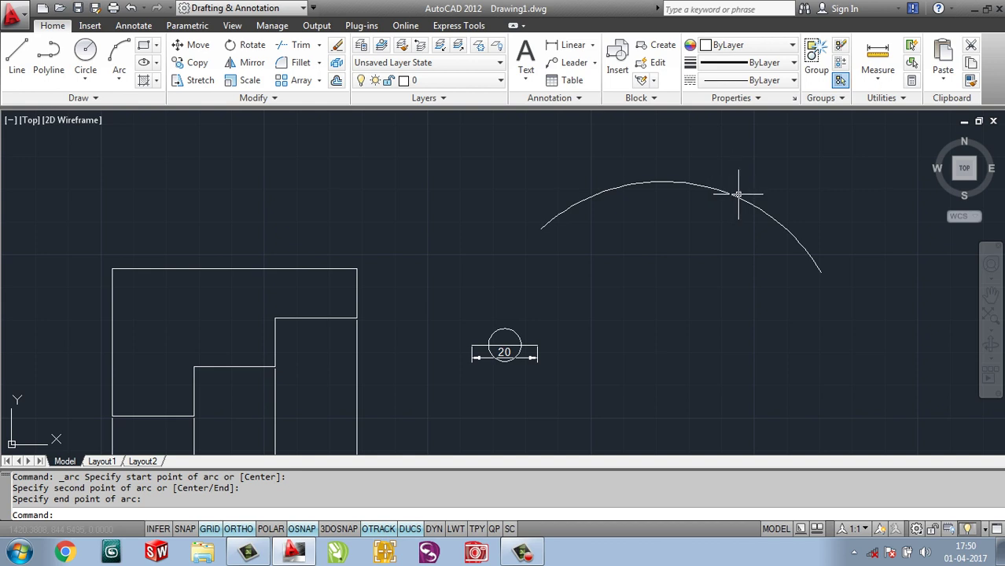
{"action": "middle_click_drag", "start_coordinate": [736, 193], "coordinate": [726, 225]}
{"action": "middle_click_drag", "start_coordinate": [668, 198], "coordinate": [666, 209]}
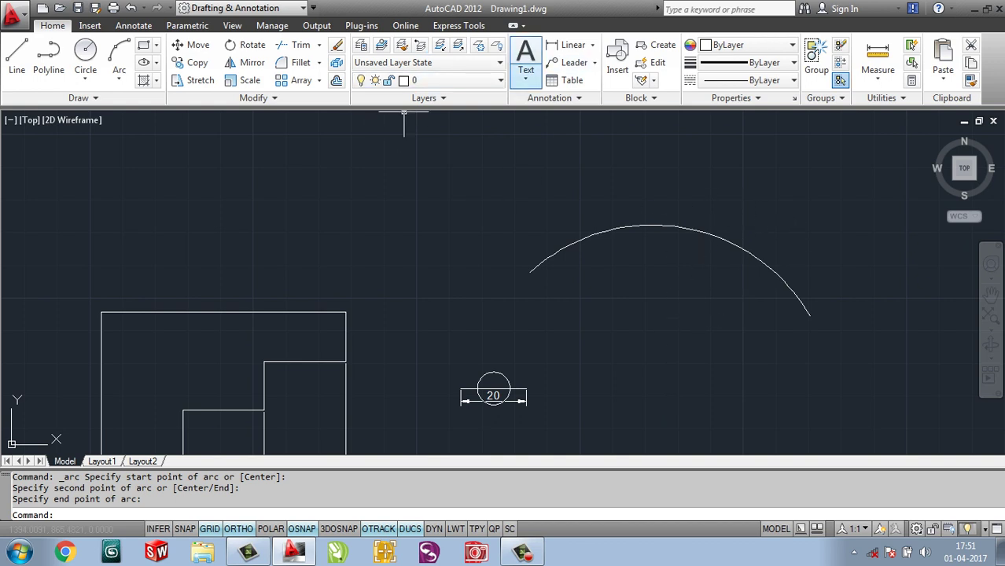
Add a jogged radius dimension to the arc with a center override and a jog location.
{"action": "left_click", "coordinate": [525, 77]}
{"action": "left_click", "coordinate": [593, 44]}
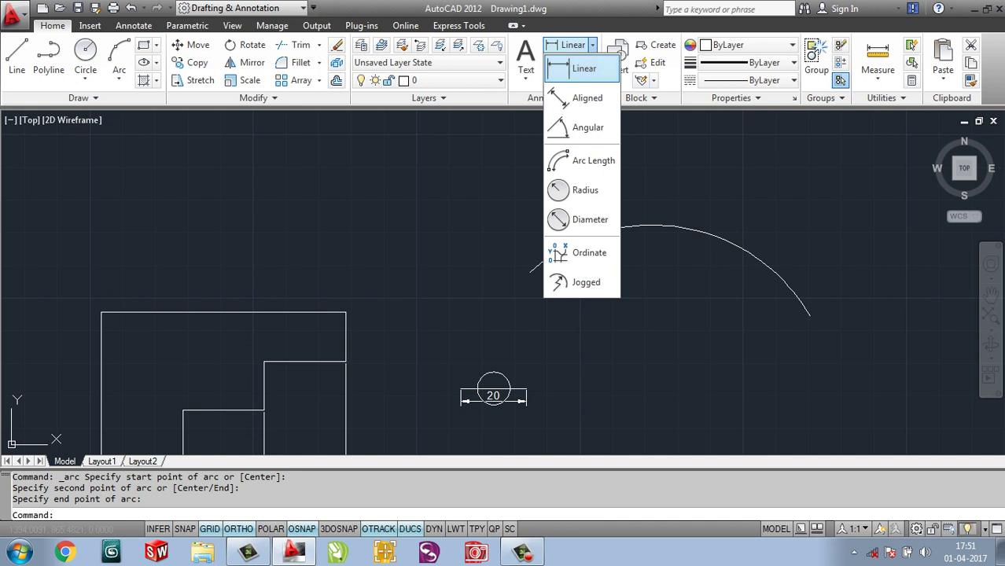
{"action": "left_click", "coordinate": [586, 282]}
{"action": "left_click", "coordinate": [730, 232]}
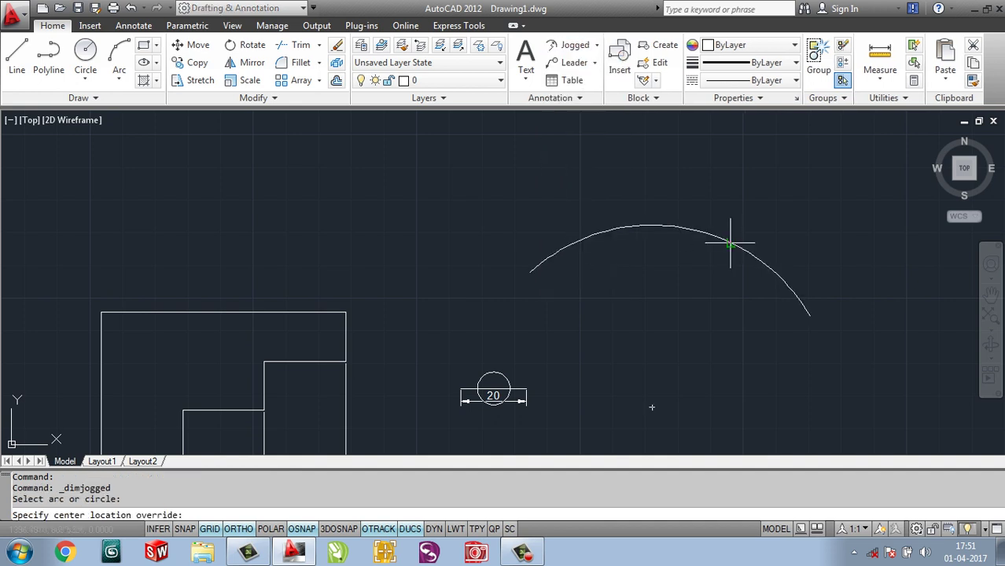
{"action": "left_click", "coordinate": [678, 291]}
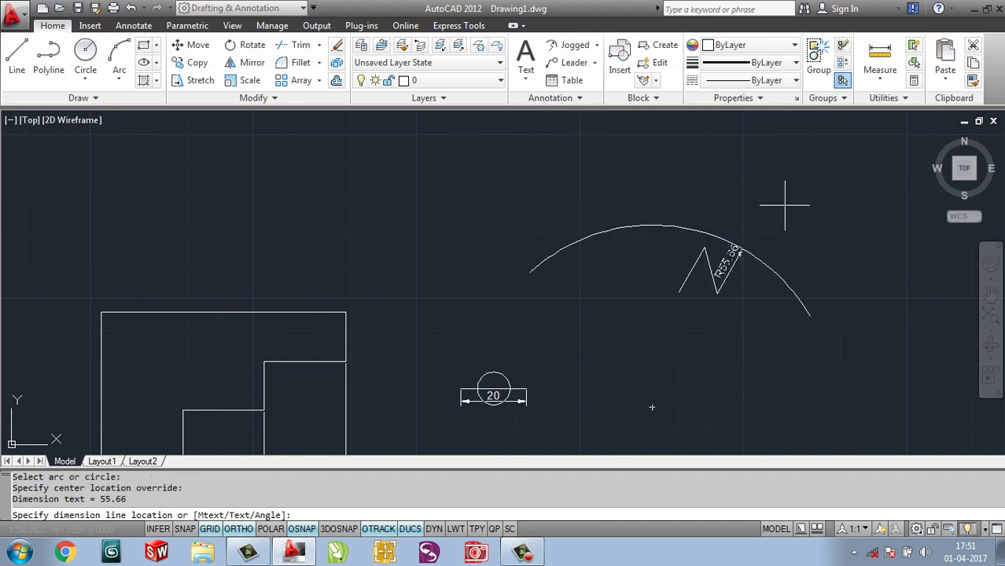
{"action": "left_click", "coordinate": [727, 262]}
{"action": "scroll", "coordinate": [713, 265], "scroll_direction": "up", "scroll_amount": 3}
{"action": "scroll", "coordinate": [708, 295], "scroll_direction": "up", "scroll_amount": 2}
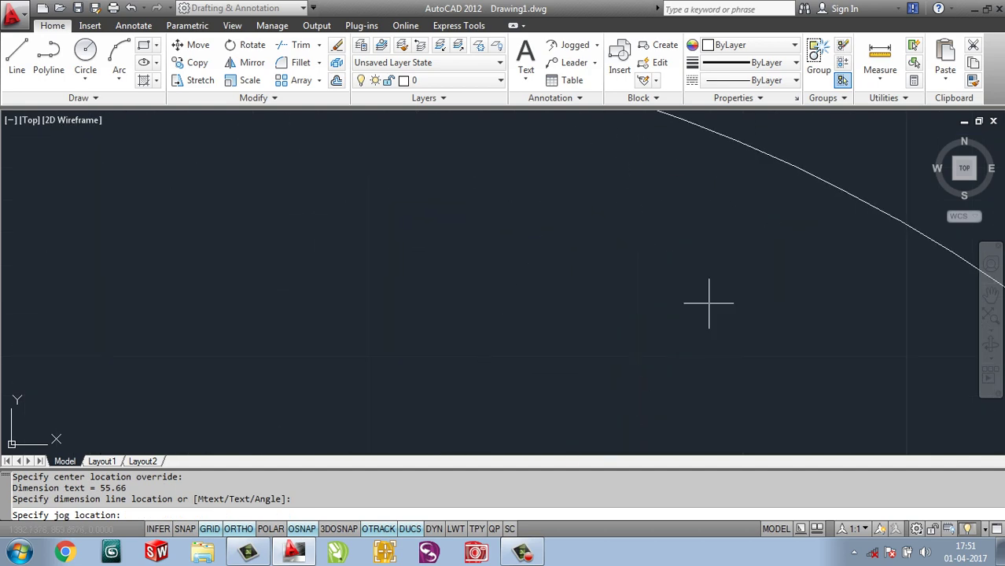
{"action": "scroll", "coordinate": [692, 338], "scroll_direction": "up", "scroll_amount": 2}
{"action": "left_click", "coordinate": [676, 382]}
Pan and zoom to review the 625, 35, 25 dimensions and the arc's R55,66 label.
{"action": "scroll", "coordinate": [677, 382], "scroll_direction": "down", "scroll_amount": 2}
{"action": "scroll", "coordinate": [723, 291], "scroll_direction": "down", "scroll_amount": 4}
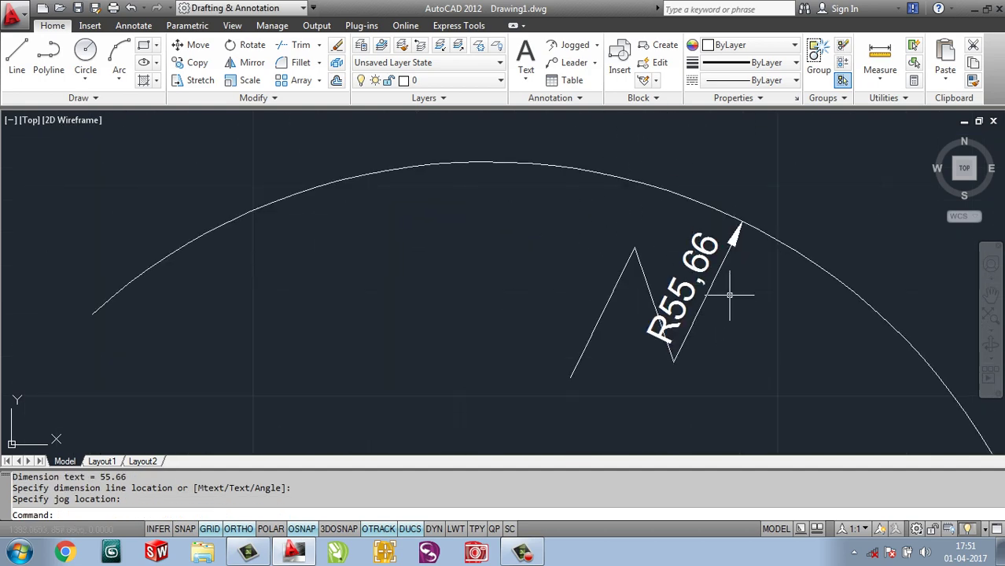
{"action": "scroll", "coordinate": [688, 298], "scroll_direction": "down", "scroll_amount": 2}
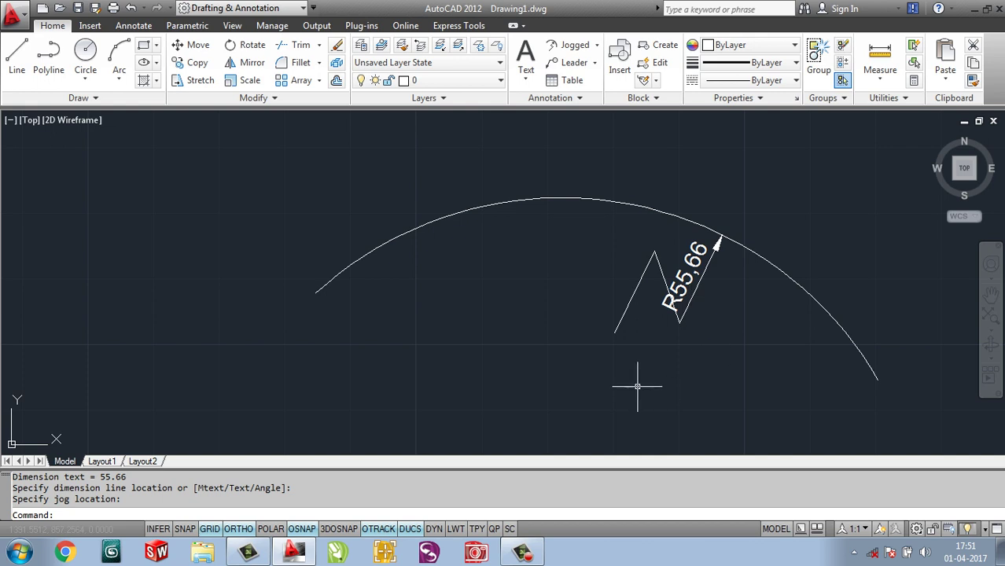
{"action": "scroll", "coordinate": [637, 386], "scroll_direction": "down", "scroll_amount": 3}
{"action": "scroll", "coordinate": [637, 405], "scroll_direction": "down", "scroll_amount": 1}
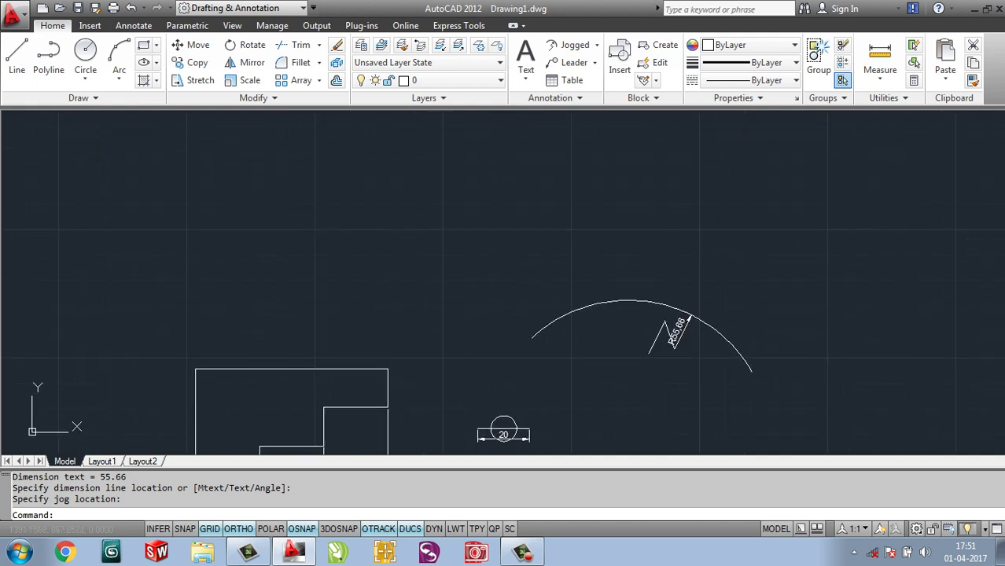
{"action": "mouse_move", "coordinate": [617, 414]}
{"action": "middle_mouse_down"}
{"action": "mouse_move", "coordinate": [680, 355]}
{"action": "mouse_move", "coordinate": [653, 287]}
{"action": "middle_mouse_up"}
{"action": "middle_click_drag", "start_coordinate": [594, 341], "coordinate": [561, 358]}
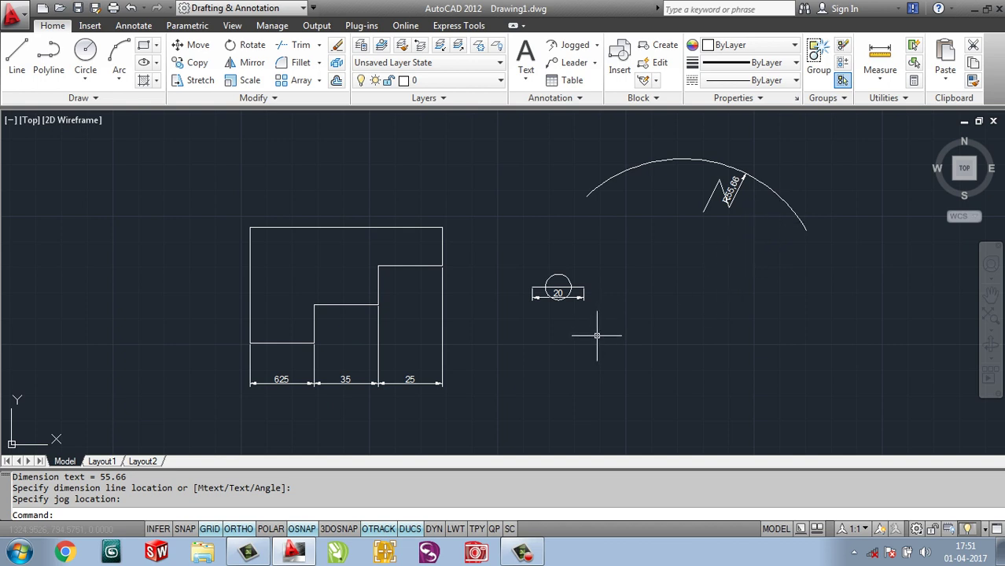
{"action": "scroll", "coordinate": [596, 332], "scroll_direction": "up", "scroll_amount": 3}
{"action": "scroll", "coordinate": [579, 342], "scroll_direction": "down", "scroll_amount": 2}
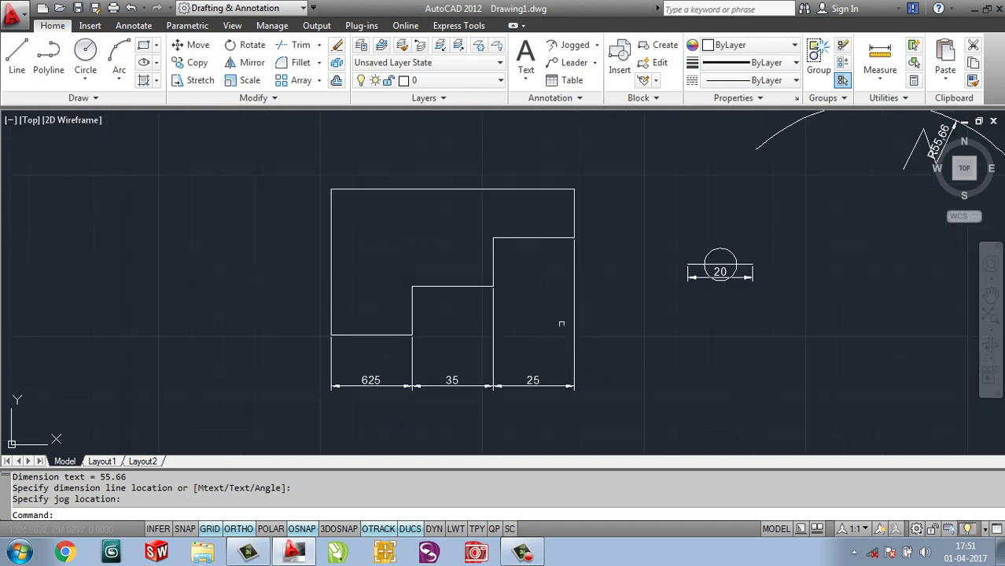
{"action": "middle_click_drag", "start_coordinate": [491, 317], "coordinate": [399, 312]}
{"action": "scroll", "coordinate": [425, 389], "scroll_direction": "up", "scroll_amount": 2}
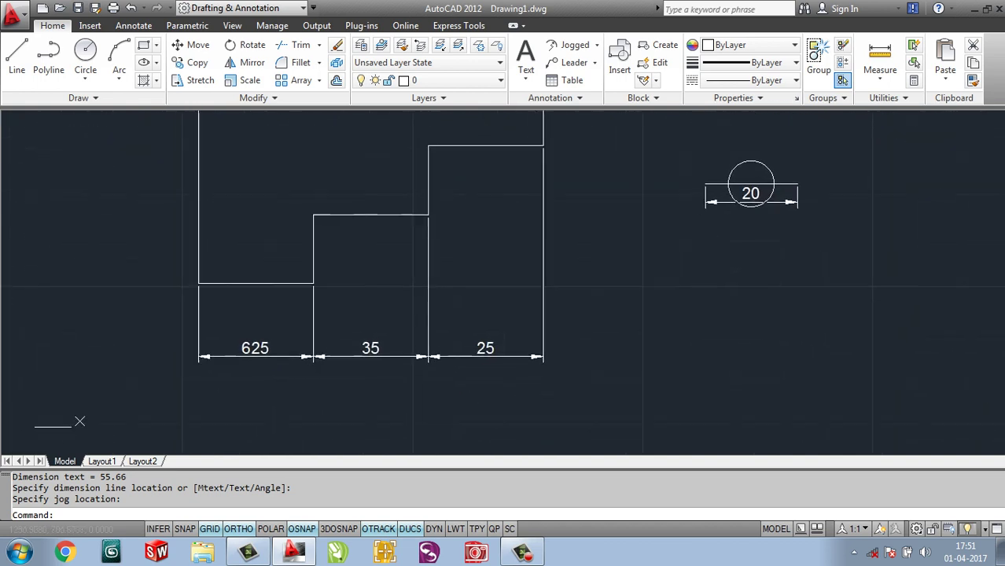
{"action": "middle_click_drag", "start_coordinate": [469, 334], "coordinate": [479, 323]}
{"action": "type", "text": "d"}
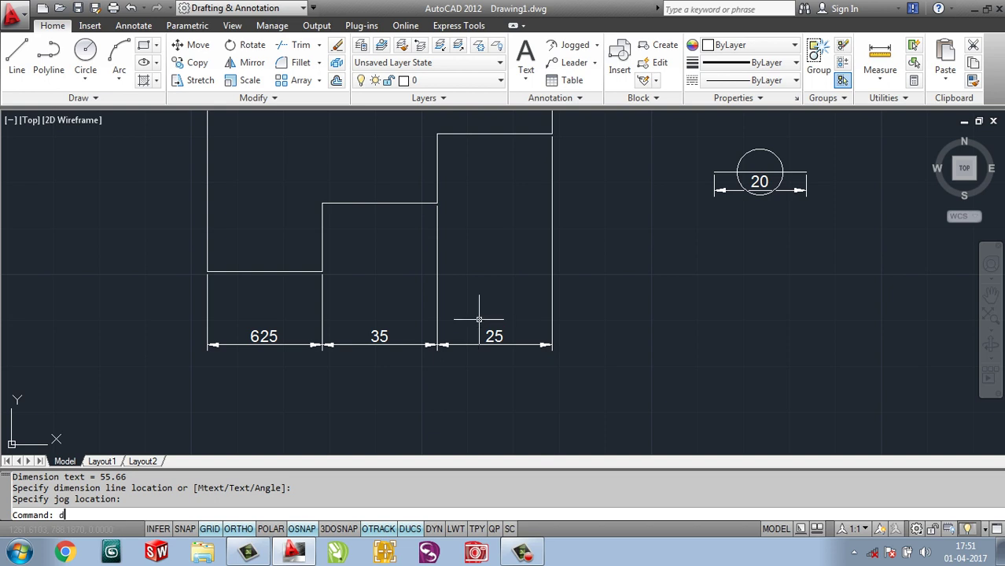
Rotate the 625 dimension text to a 30° angle with DIMEDIT Rotate.
{"action": "type", "text": "ed"}
{"action": "key", "text": "Return"}
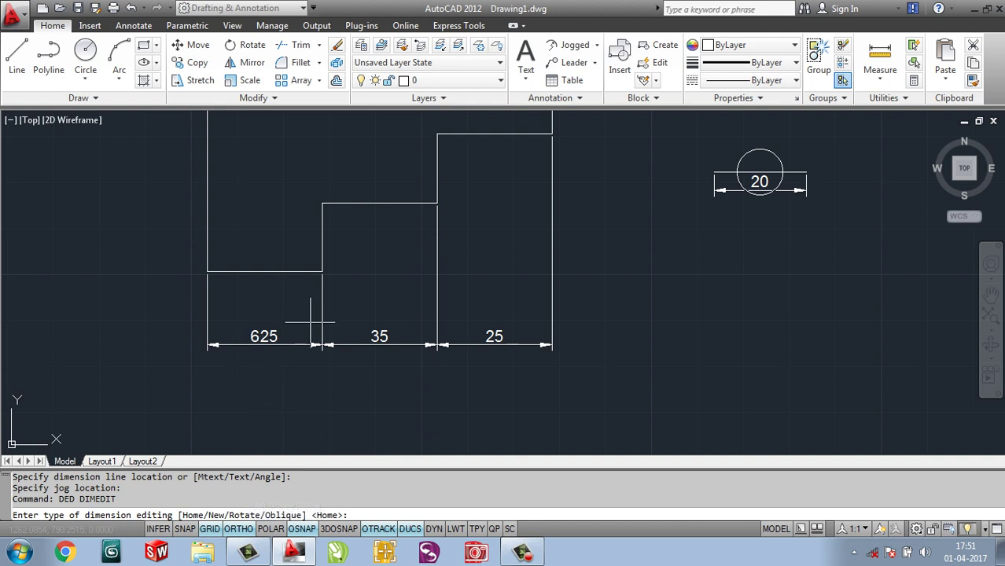
{"action": "type", "text": "r"}
{"action": "key", "text": "Return"}
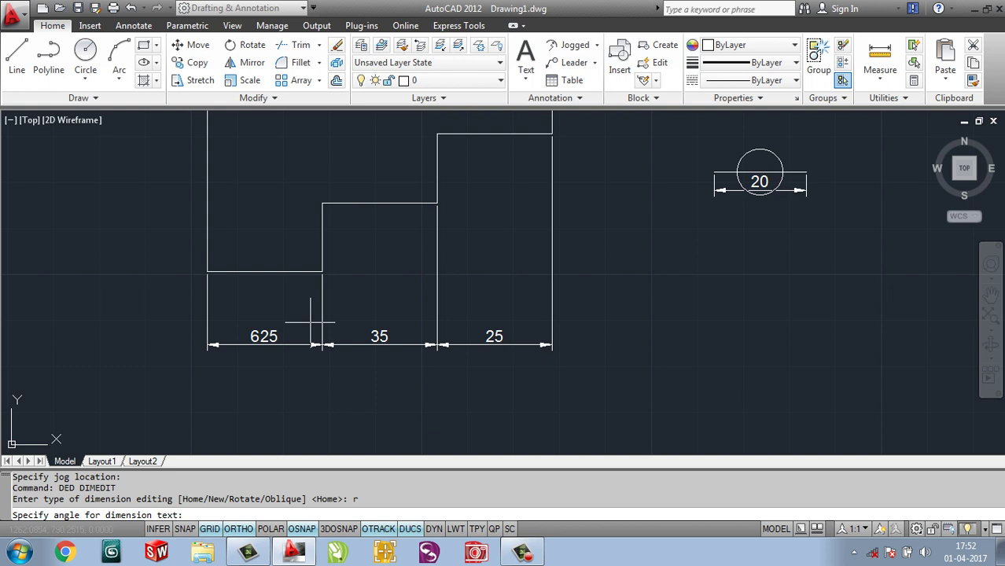
{"action": "type", "text": "30"}
{"action": "key", "text": "Return"}
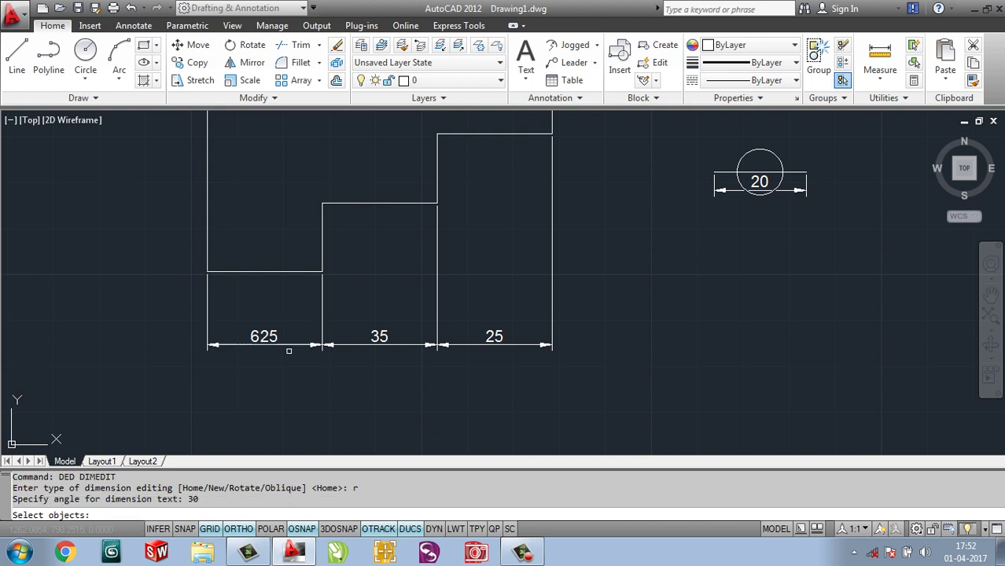
{"action": "left_click", "coordinate": [308, 344]}
{"action": "key", "text": "Return"}
{"action": "scroll", "coordinate": [281, 359], "scroll_direction": "up", "scroll_amount": 3}
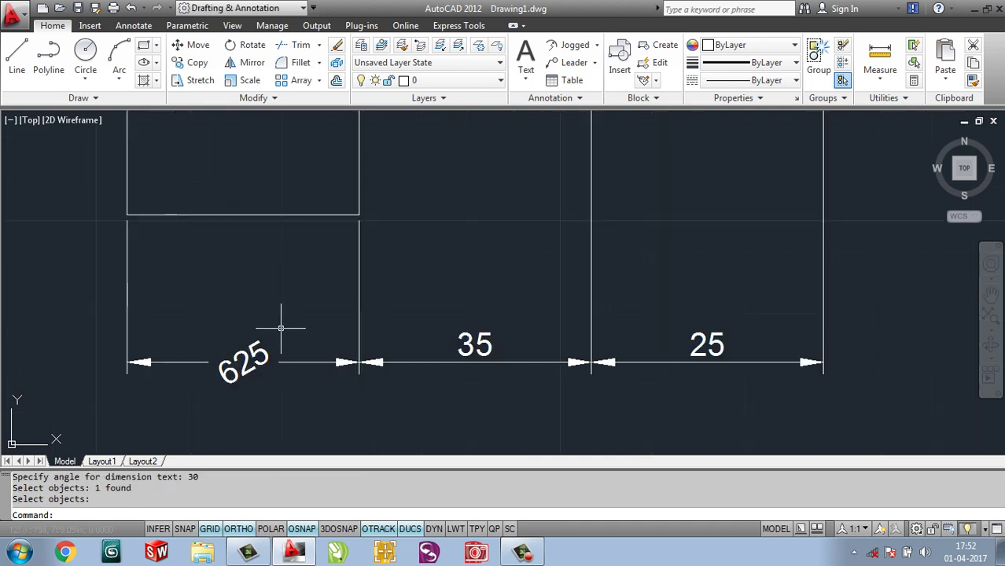
{"action": "middle_click_drag", "start_coordinate": [288, 349], "coordinate": [292, 317]}
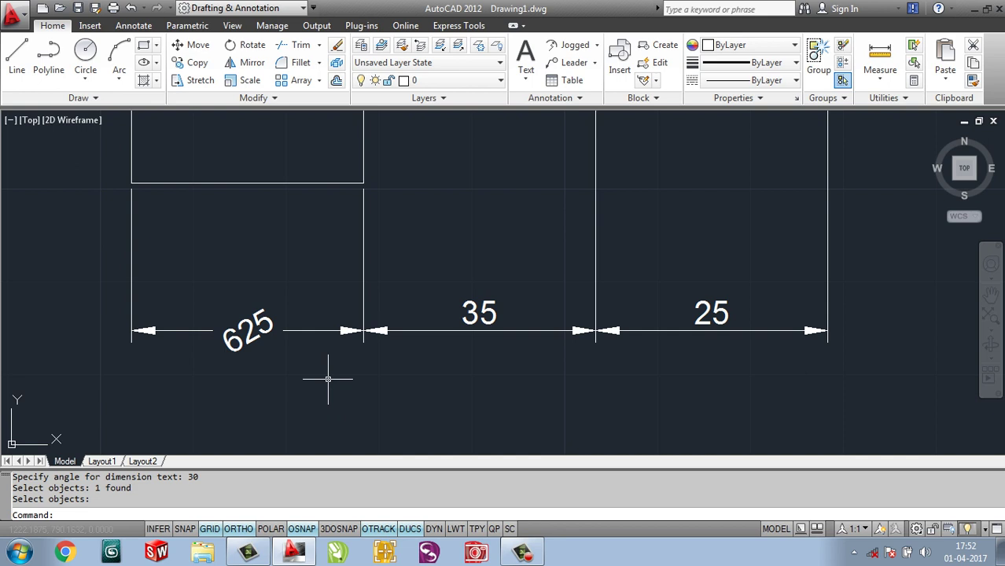
{"action": "scroll", "coordinate": [404, 323], "scroll_direction": "down", "scroll_amount": 4}
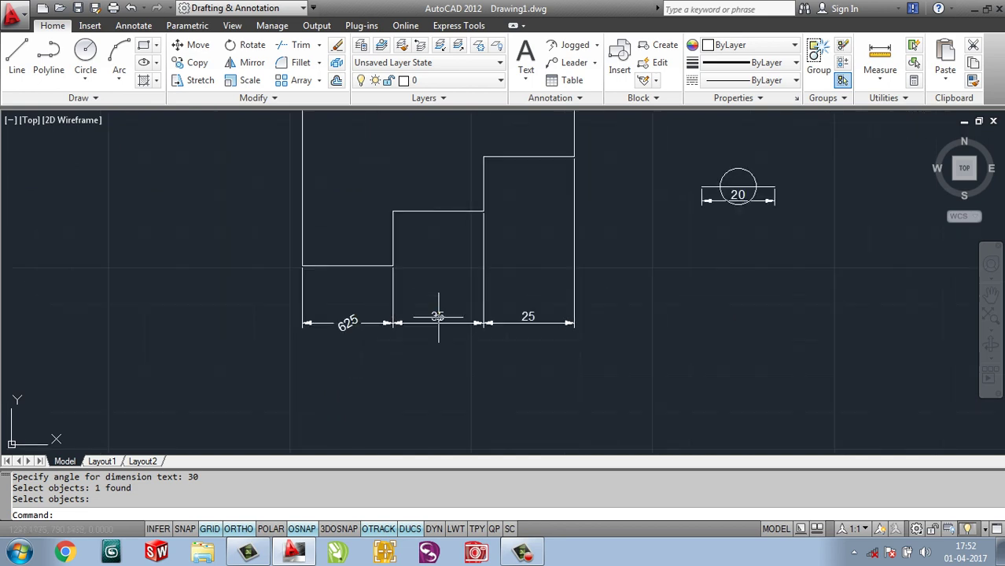
{"action": "middle_click_drag", "start_coordinate": [433, 321], "coordinate": [387, 340]}
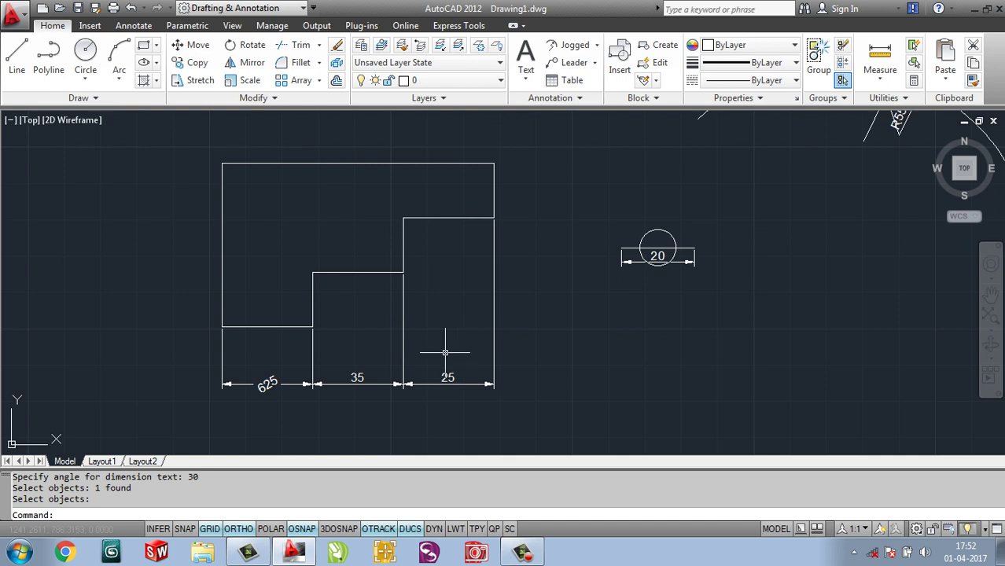
Oblique the 25 dimension's extension lines to 5° using DED Oblique.
{"action": "type", "text": "ded"}
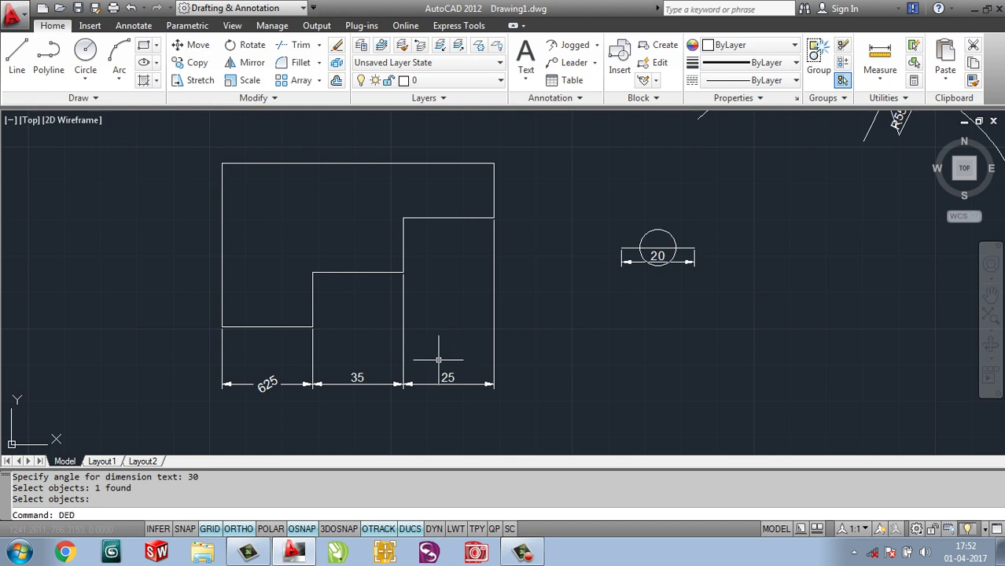
{"action": "key", "text": "Return"}
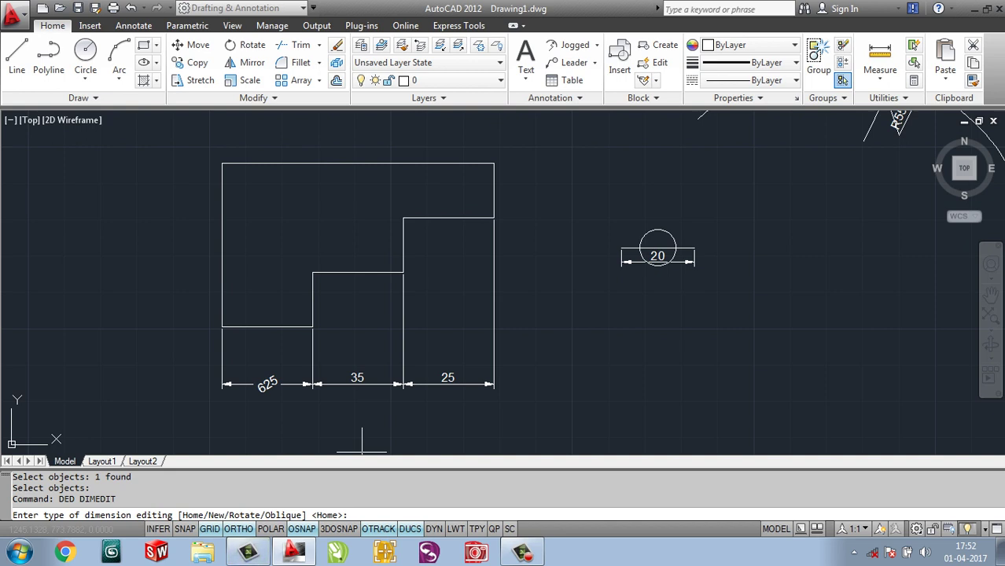
{"action": "type", "text": "o"}
{"action": "key", "text": "Return"}
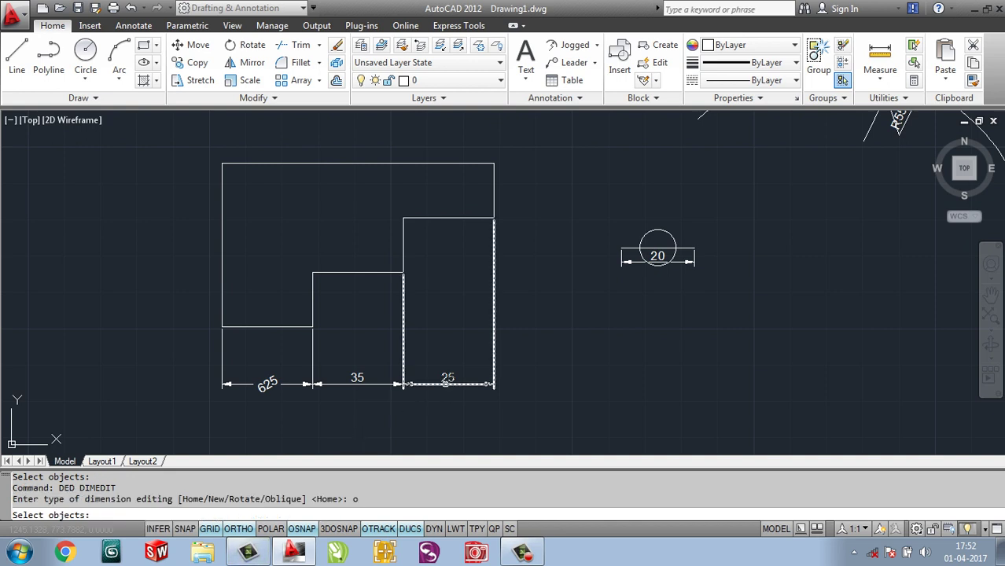
{"action": "left_click", "coordinate": [446, 383]}
{"action": "key", "text": "Return"}
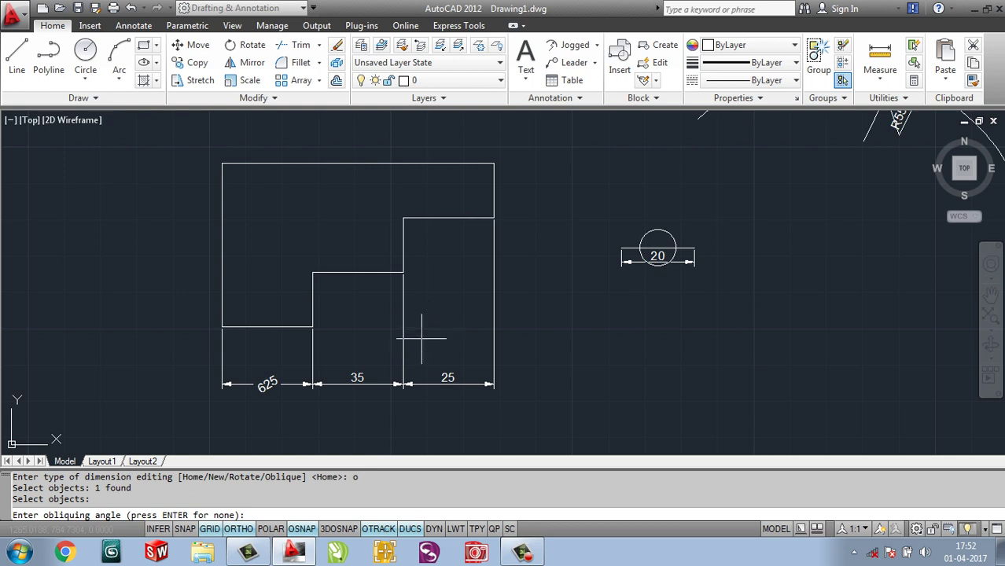
{"action": "type", "text": "5"}
{"action": "key", "text": "Return"}
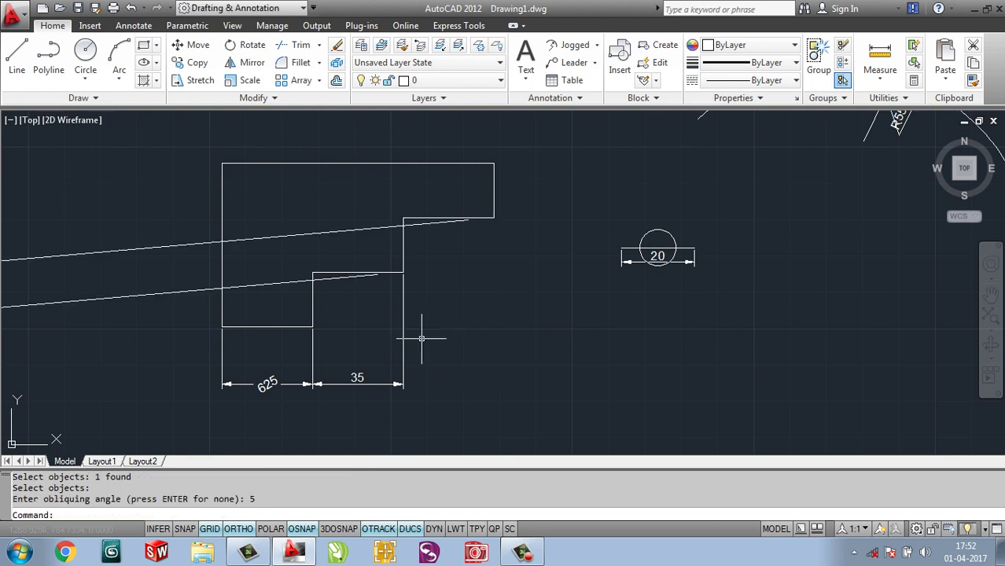
Pan and zoom to see the whole slanted 25 dimension across the drawing.
{"action": "middle_click_drag", "start_coordinate": [370, 348], "coordinate": [752, 317]}
{"action": "scroll", "coordinate": [370, 348], "scroll_direction": "down", "scroll_amount": 5}
{"action": "scroll", "coordinate": [372, 354], "scroll_direction": "down", "scroll_amount": 4}
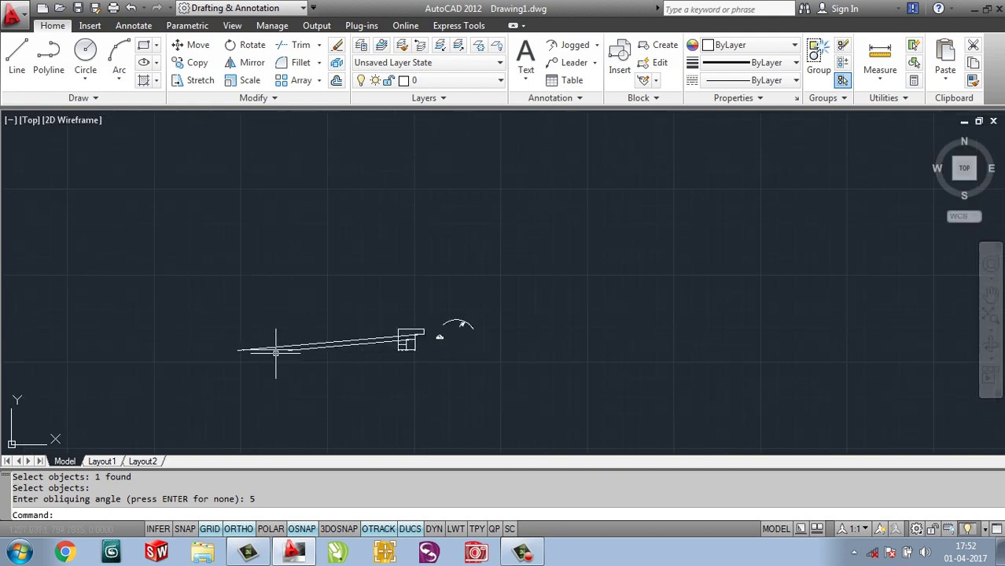
{"action": "scroll", "coordinate": [275, 352], "scroll_direction": "up", "scroll_amount": 5}
{"action": "scroll", "coordinate": [358, 349], "scroll_direction": "up", "scroll_amount": 3}
{"action": "scroll", "coordinate": [366, 353], "scroll_direction": "up", "scroll_amount": 2}
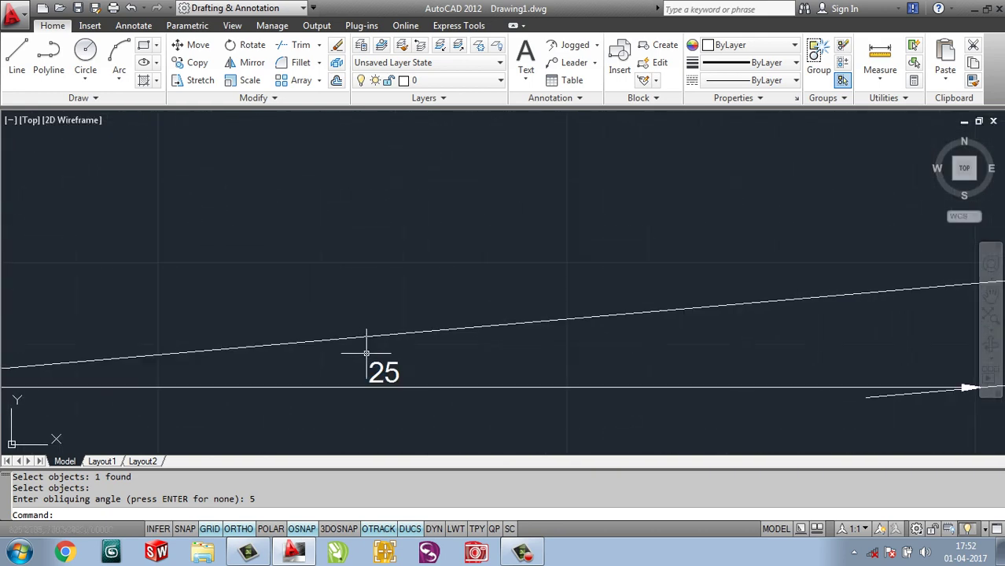
{"action": "scroll", "coordinate": [367, 353], "scroll_direction": "down", "scroll_amount": 4}
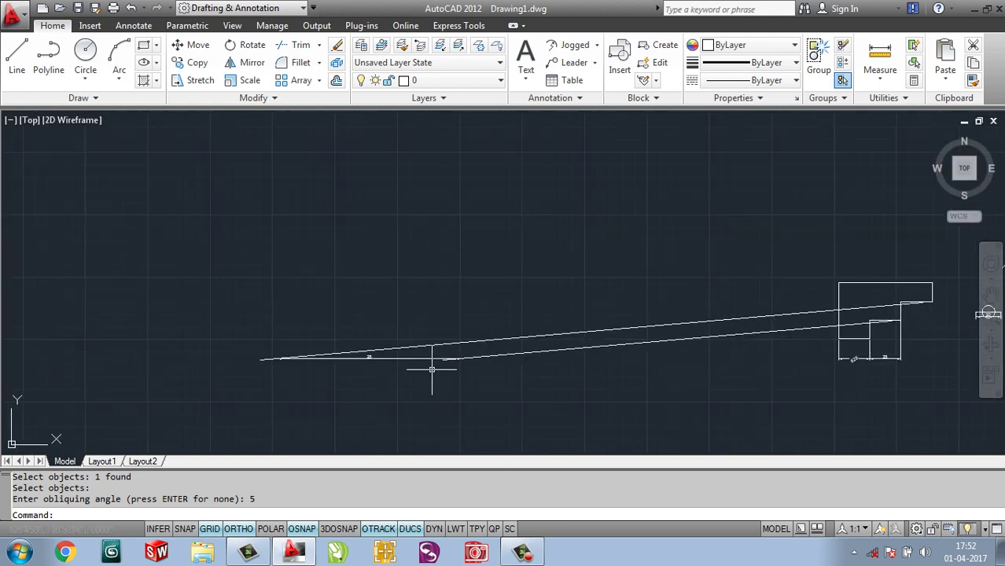
{"action": "middle_click_drag", "start_coordinate": [426, 370], "coordinate": [363, 347]}
{"action": "scroll", "coordinate": [368, 343], "scroll_direction": "up", "scroll_amount": 3}
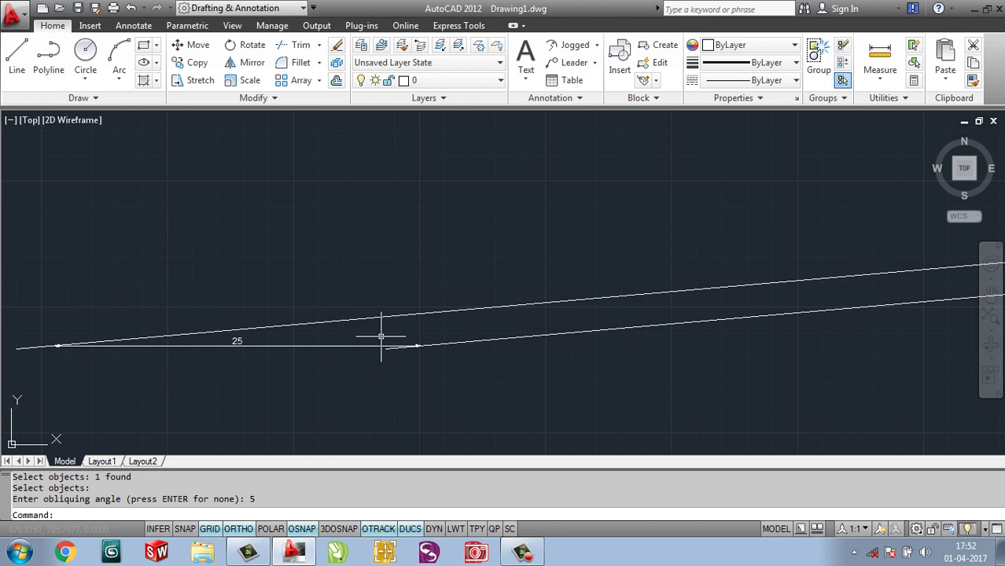
Reapply DED Oblique to the slanted 25 dimension with a 0° angle.
{"action": "type", "text": "ded"}
{"action": "key", "text": "Return"}
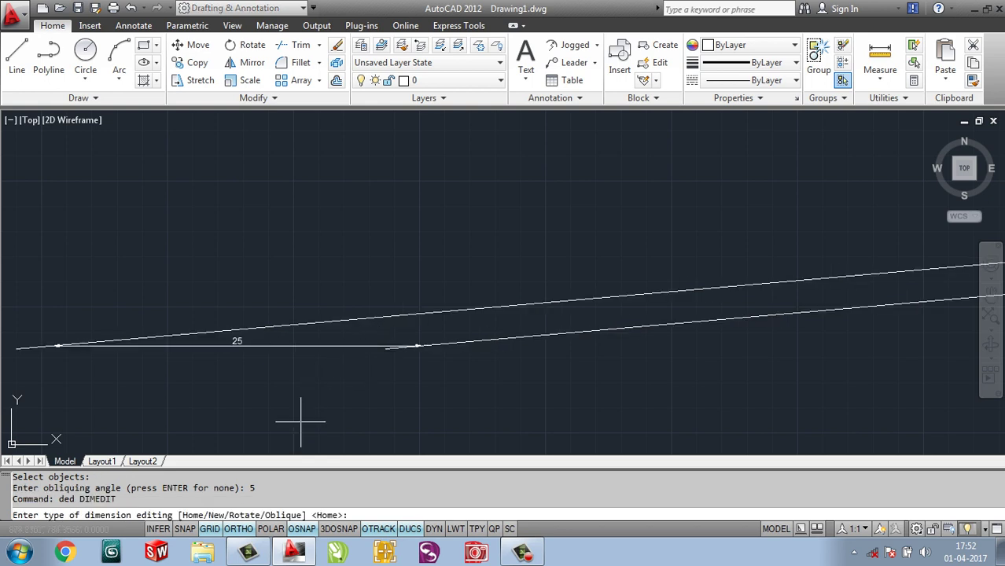
{"action": "type", "text": "o"}
{"action": "key", "text": "Return"}
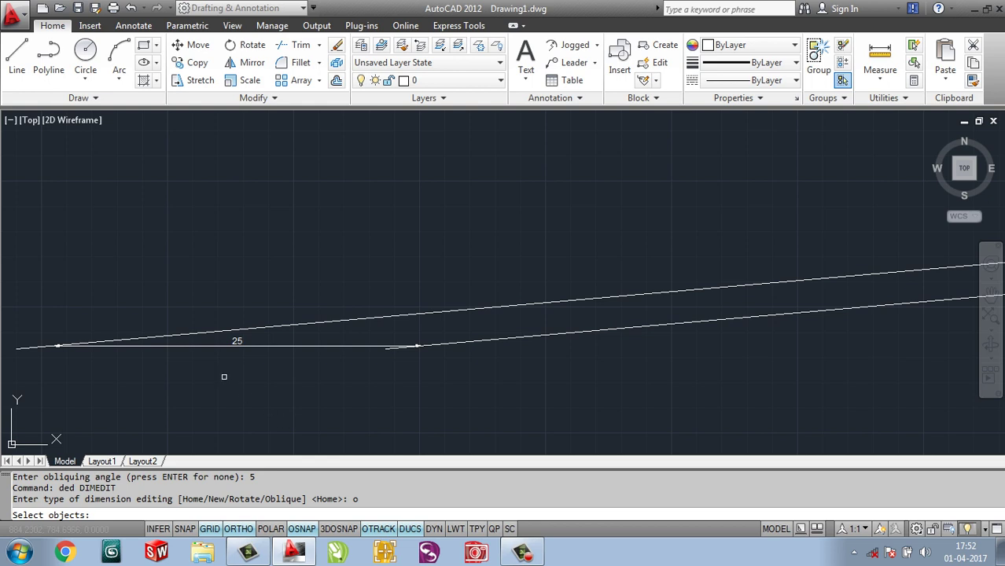
{"action": "left_click", "coordinate": [232, 343]}
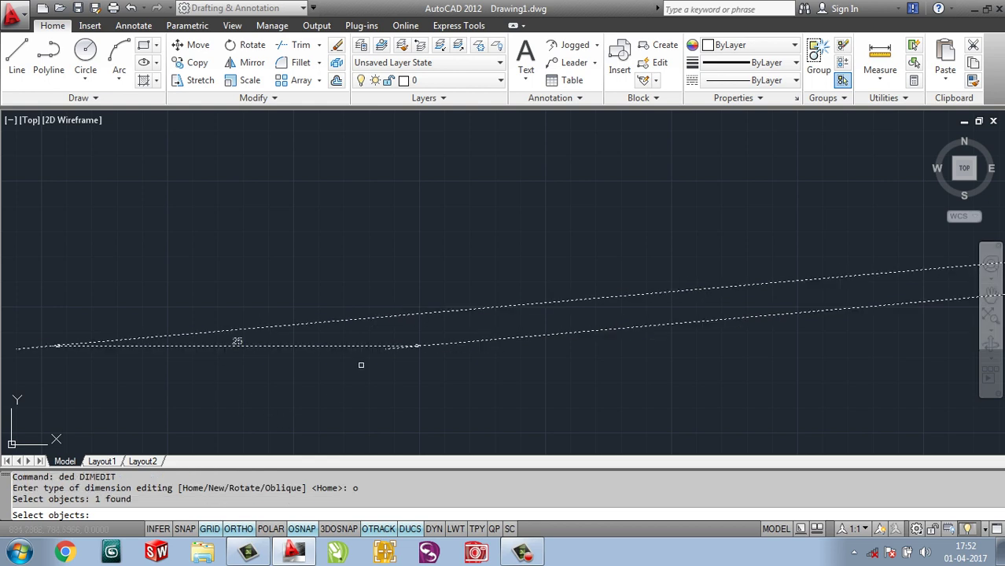
{"action": "key", "text": "Return"}
{"action": "key", "text": "Return"}
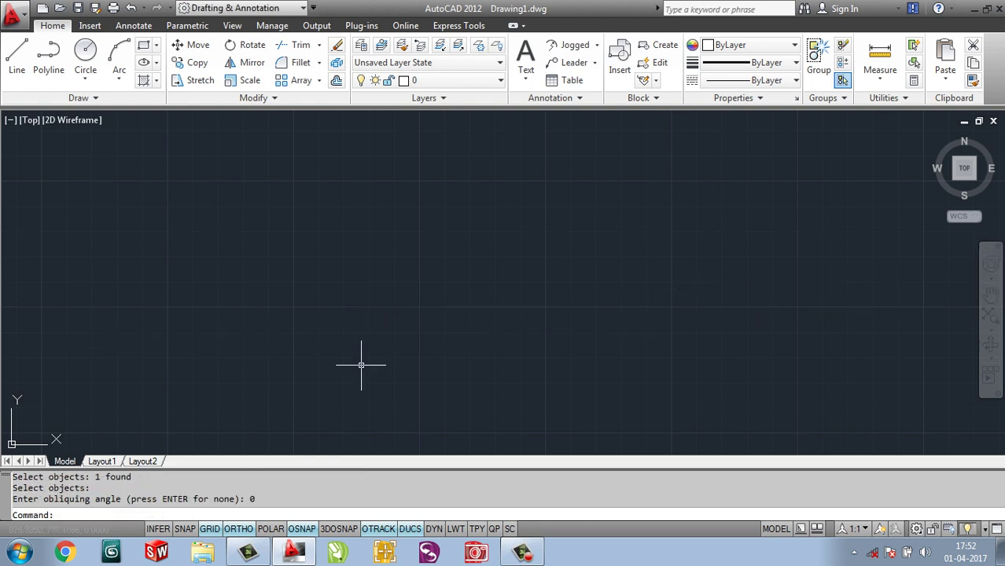
{"action": "scroll", "coordinate": [375, 366], "scroll_direction": "down", "scroll_amount": 5}
{"action": "scroll", "coordinate": [551, 354], "scroll_direction": "up", "scroll_amount": 4}
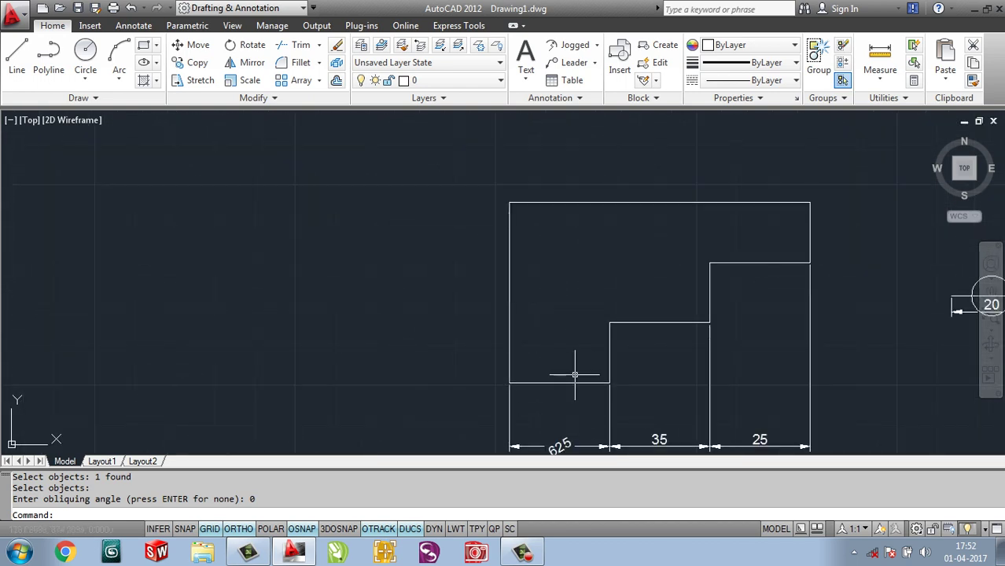
{"action": "scroll", "coordinate": [460, 362], "scroll_direction": "up", "scroll_amount": 3}
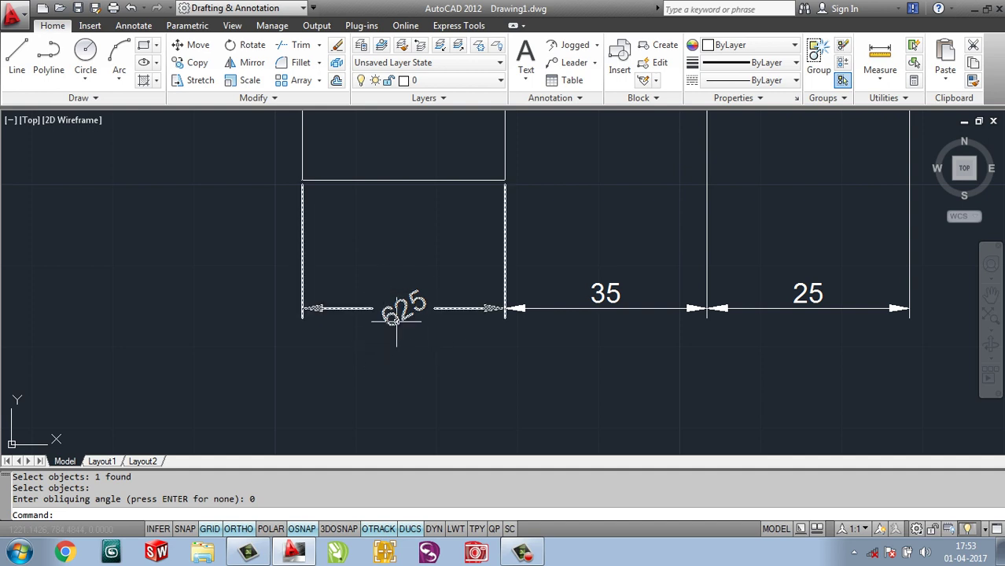
Use DED Home on the 625 dimension to make its text horizontal again.
{"action": "type", "text": "de"}
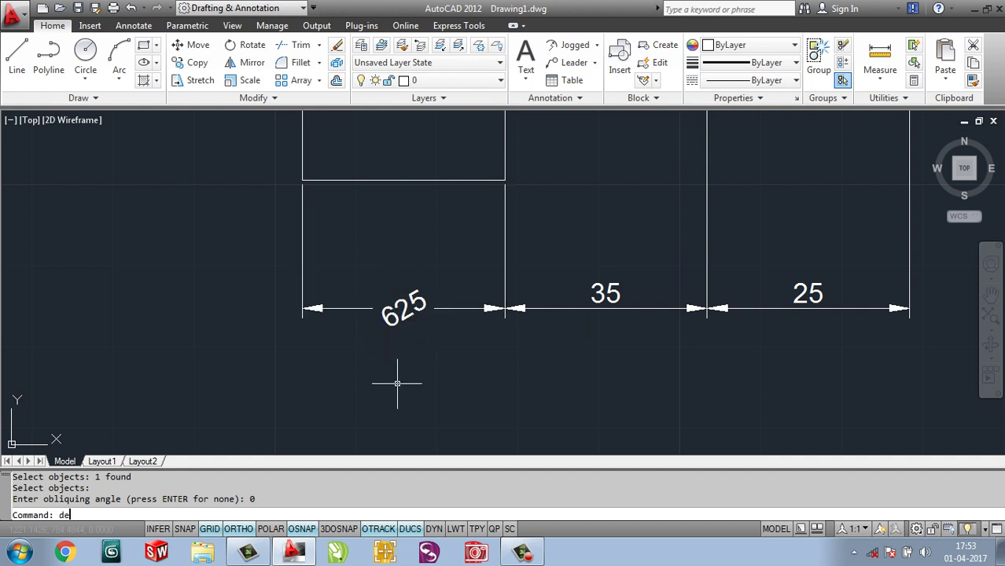
{"action": "type", "text": "d"}
{"action": "key", "text": "Return"}
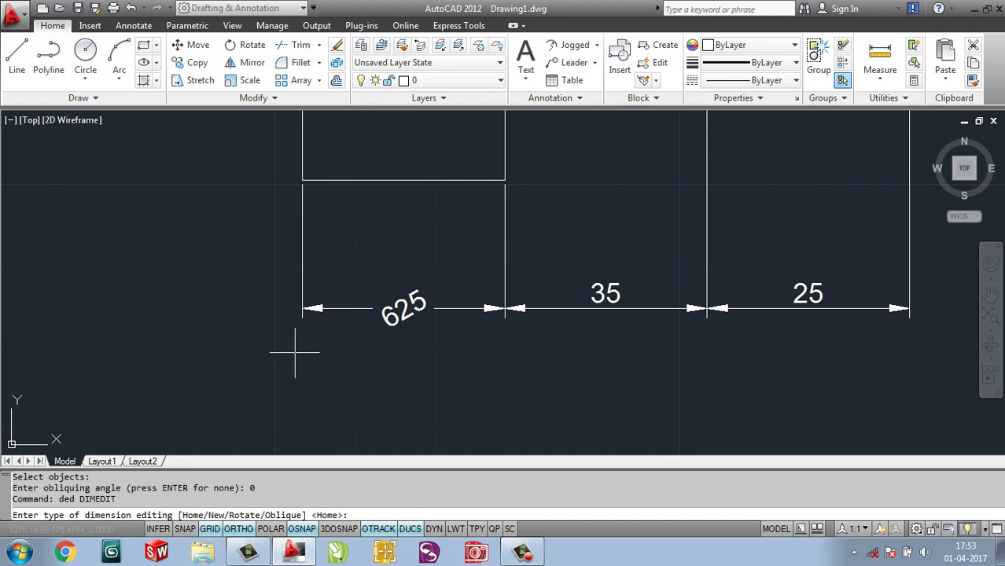
{"action": "type", "text": "h"}
{"action": "key", "text": "Return"}
{"action": "left_click", "coordinate": [404, 283]}
{"action": "key", "text": "Return"}
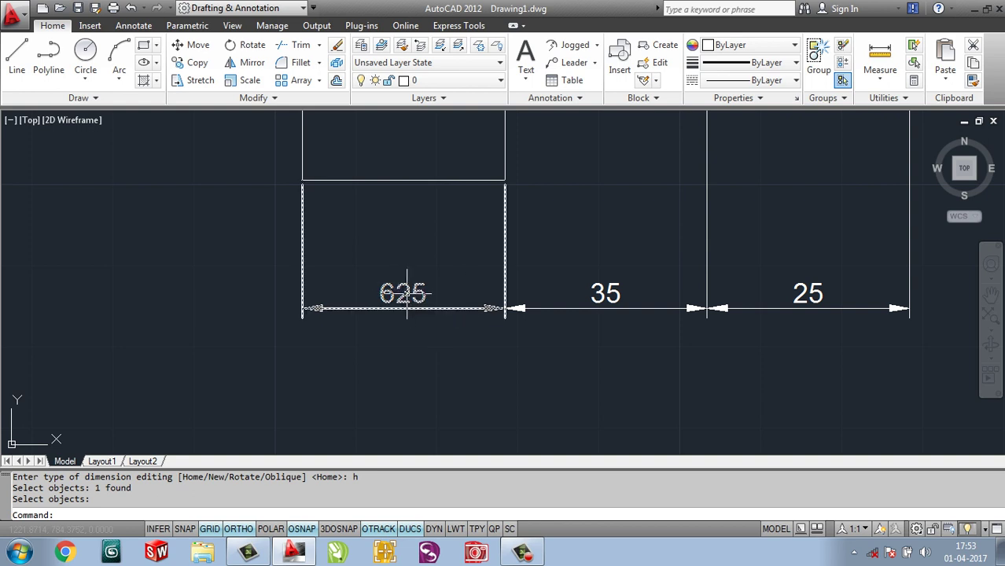
Edit the 625 dimension text in place, replacing it with 5.
{"action": "key", "text": "Return"}
{"action": "double_click", "coordinate": [407, 293]}
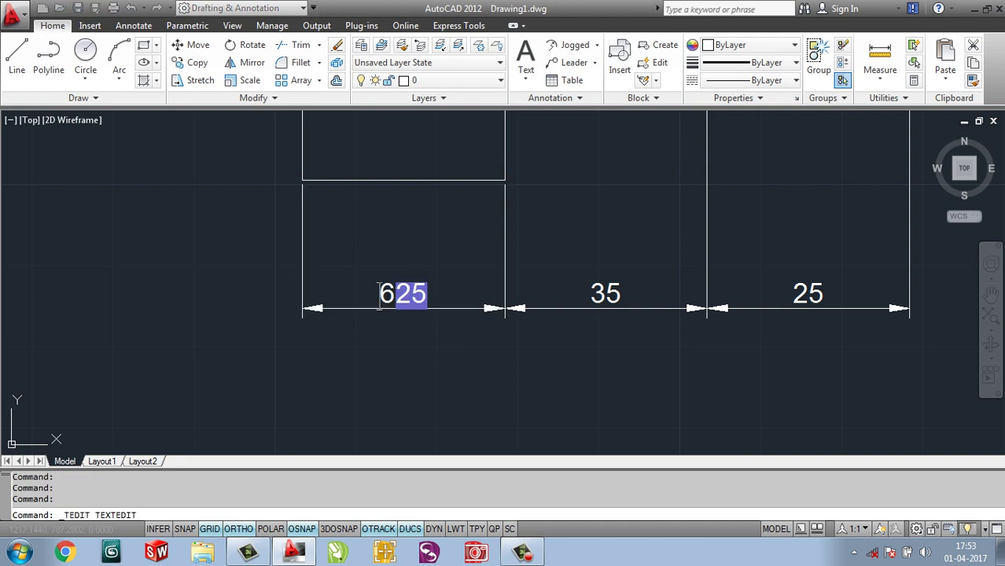
{"action": "key", "text": "ctrl+a"}
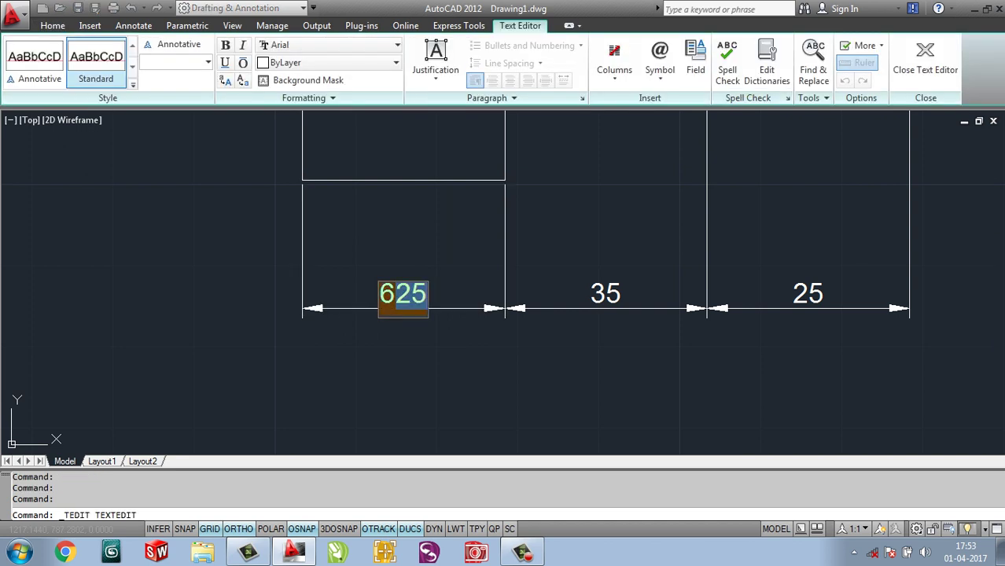
{"action": "key", "text": "Delete"}
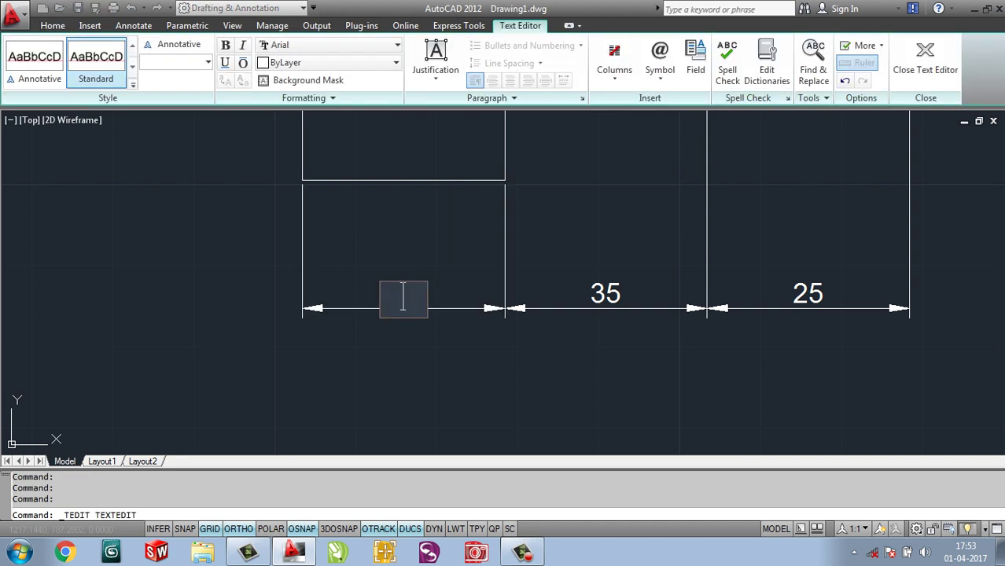
{"action": "type", "text": "5"}
{"action": "left_click", "coordinate": [601, 170]}
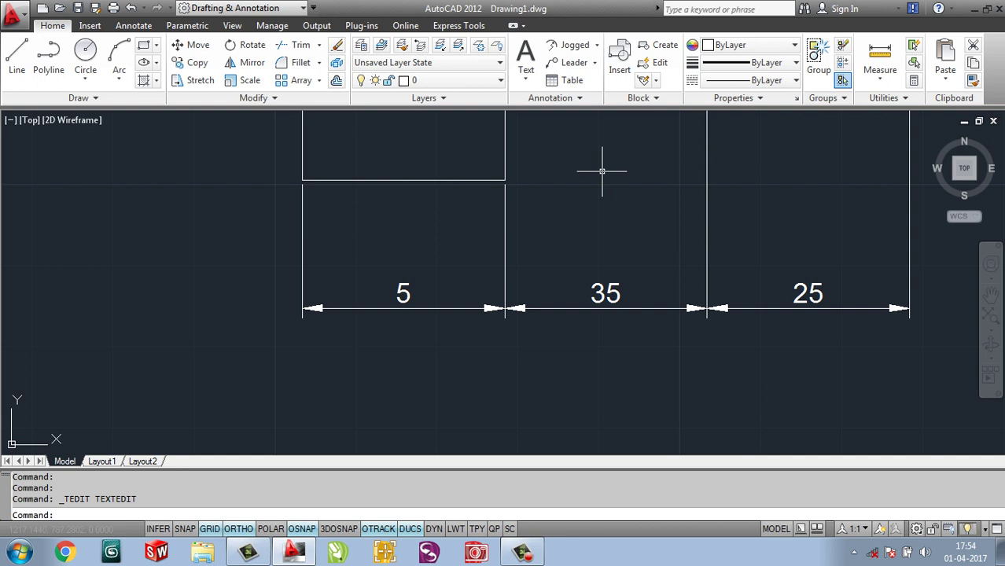
Window-select the profile, circle, arc and all dimensions, then erase them all.
{"action": "scroll", "coordinate": [530, 262], "scroll_direction": "down", "scroll_amount": 4}
{"action": "mouse_move", "coordinate": [530, 262]}
{"action": "middle_mouse_down"}
{"action": "mouse_move", "coordinate": [437, 360]}
{"action": "mouse_move", "coordinate": [331, 356]}
{"action": "middle_mouse_up"}
{"action": "scroll", "coordinate": [409, 353], "scroll_direction": "down", "scroll_amount": 1}
{"action": "scroll", "coordinate": [379, 349], "scroll_direction": "down", "scroll_amount": 2}
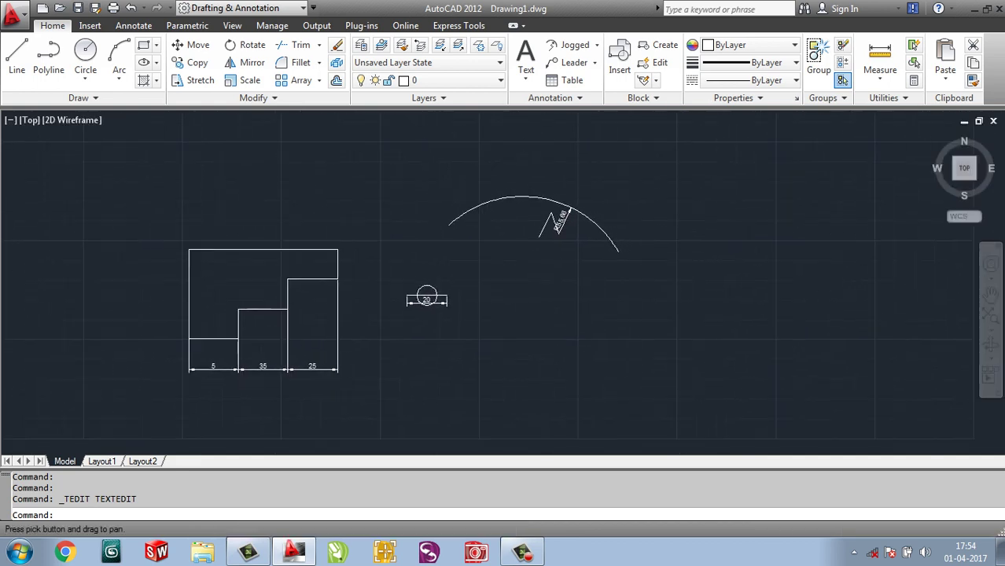
{"action": "left_click", "coordinate": [770, 416]}
{"action": "left_click", "coordinate": [94, 176]}
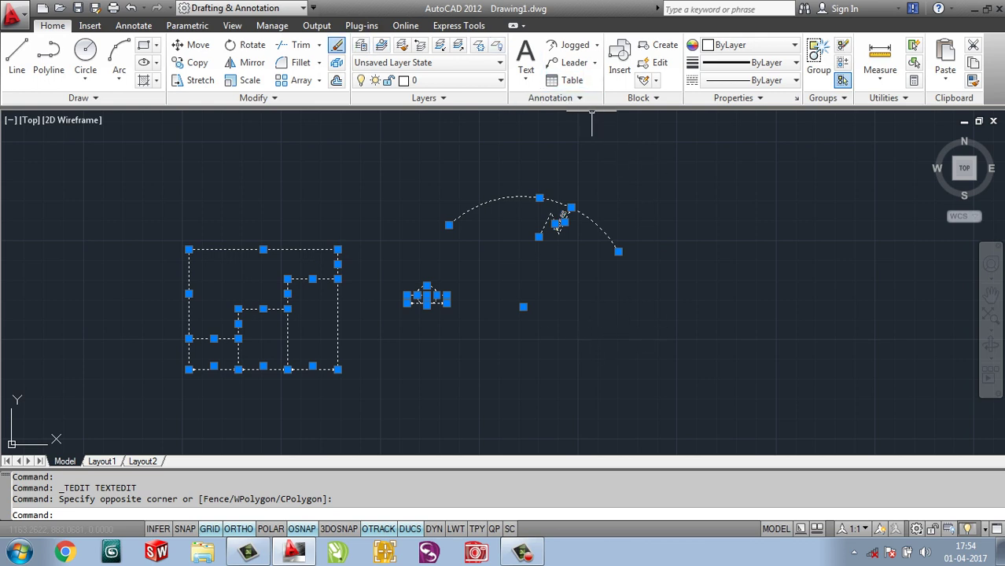
{"action": "left_click", "coordinate": [337, 45]}
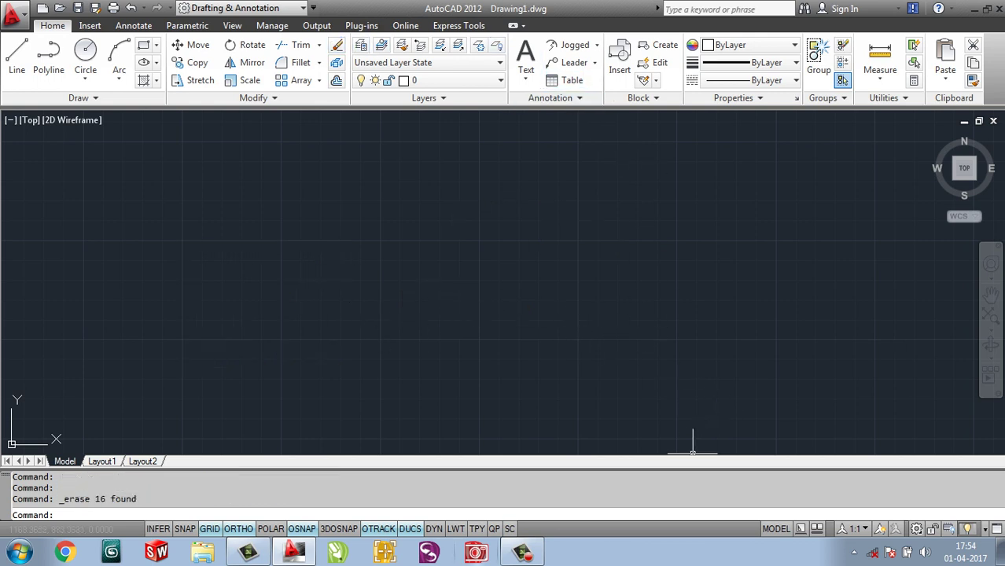
{"action": "left_click", "coordinate": [521, 552]}
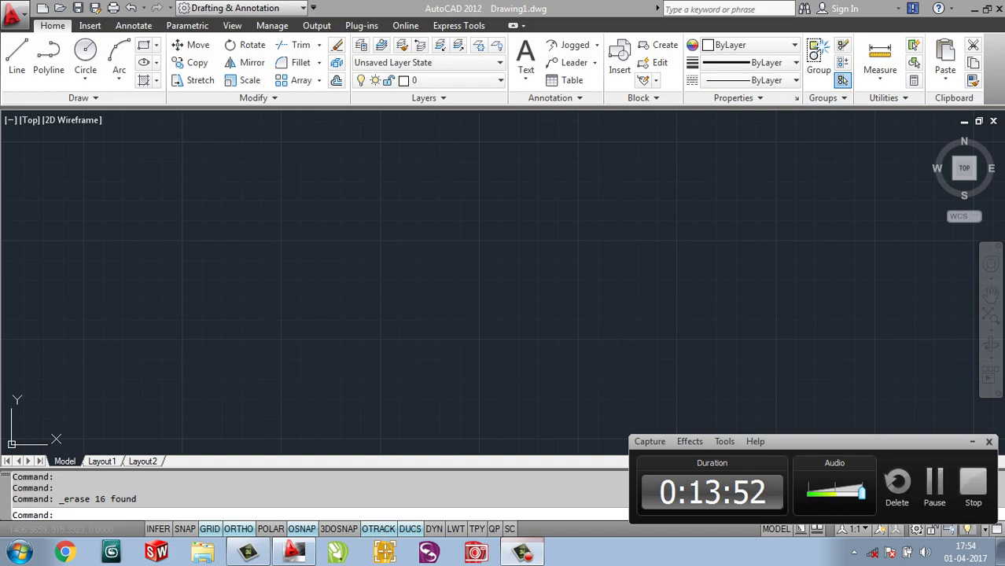